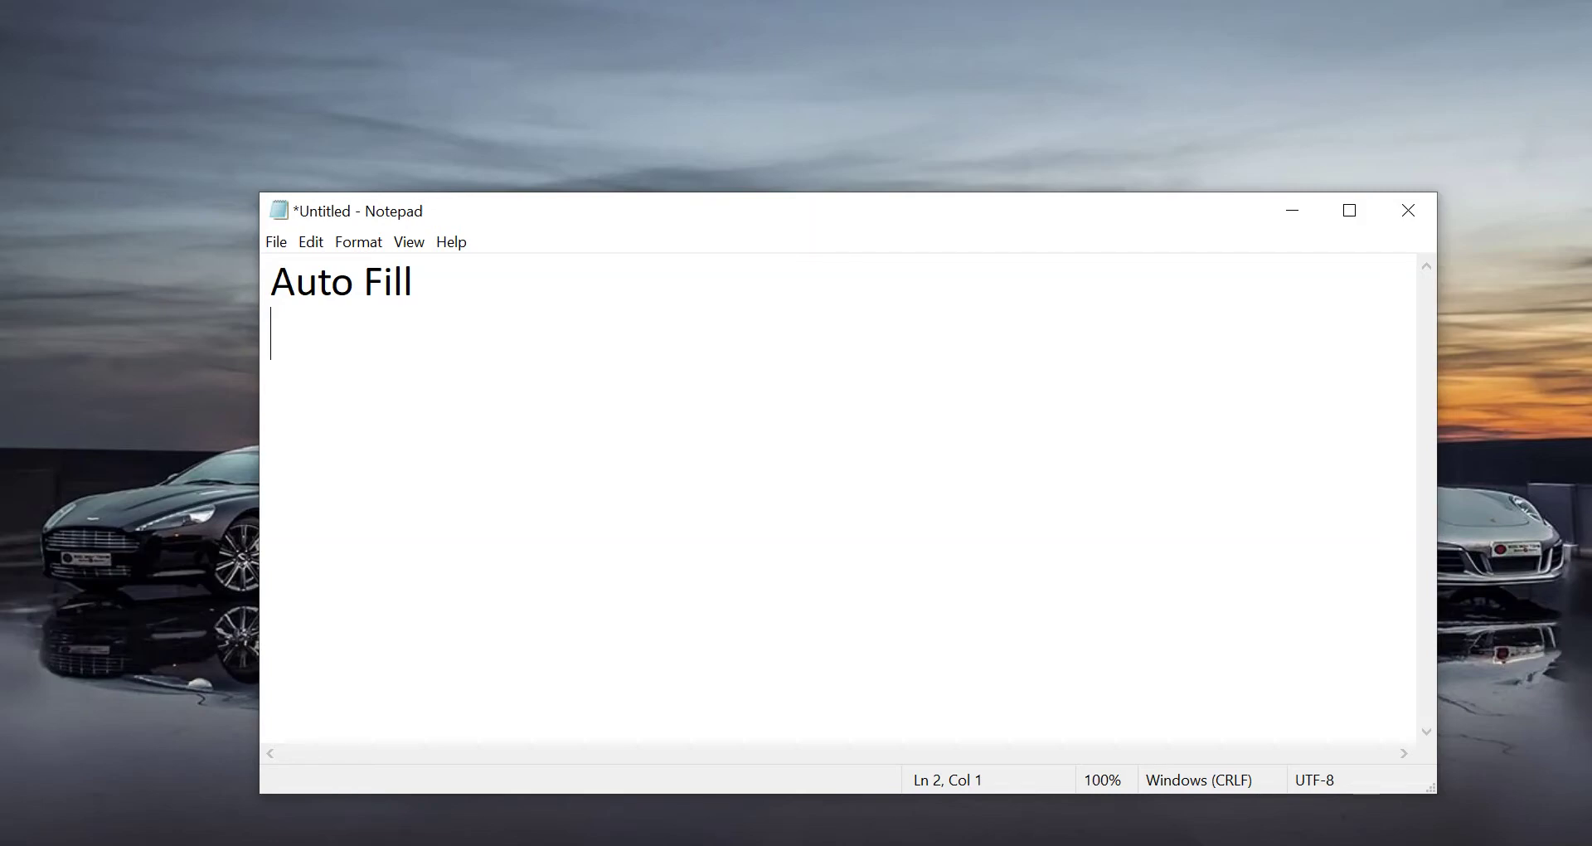
Add the lines "Custom Fill" and "Flash Fill" below "Auto Fill" in the note
{"action": "type", "text": "Custom FIll"}
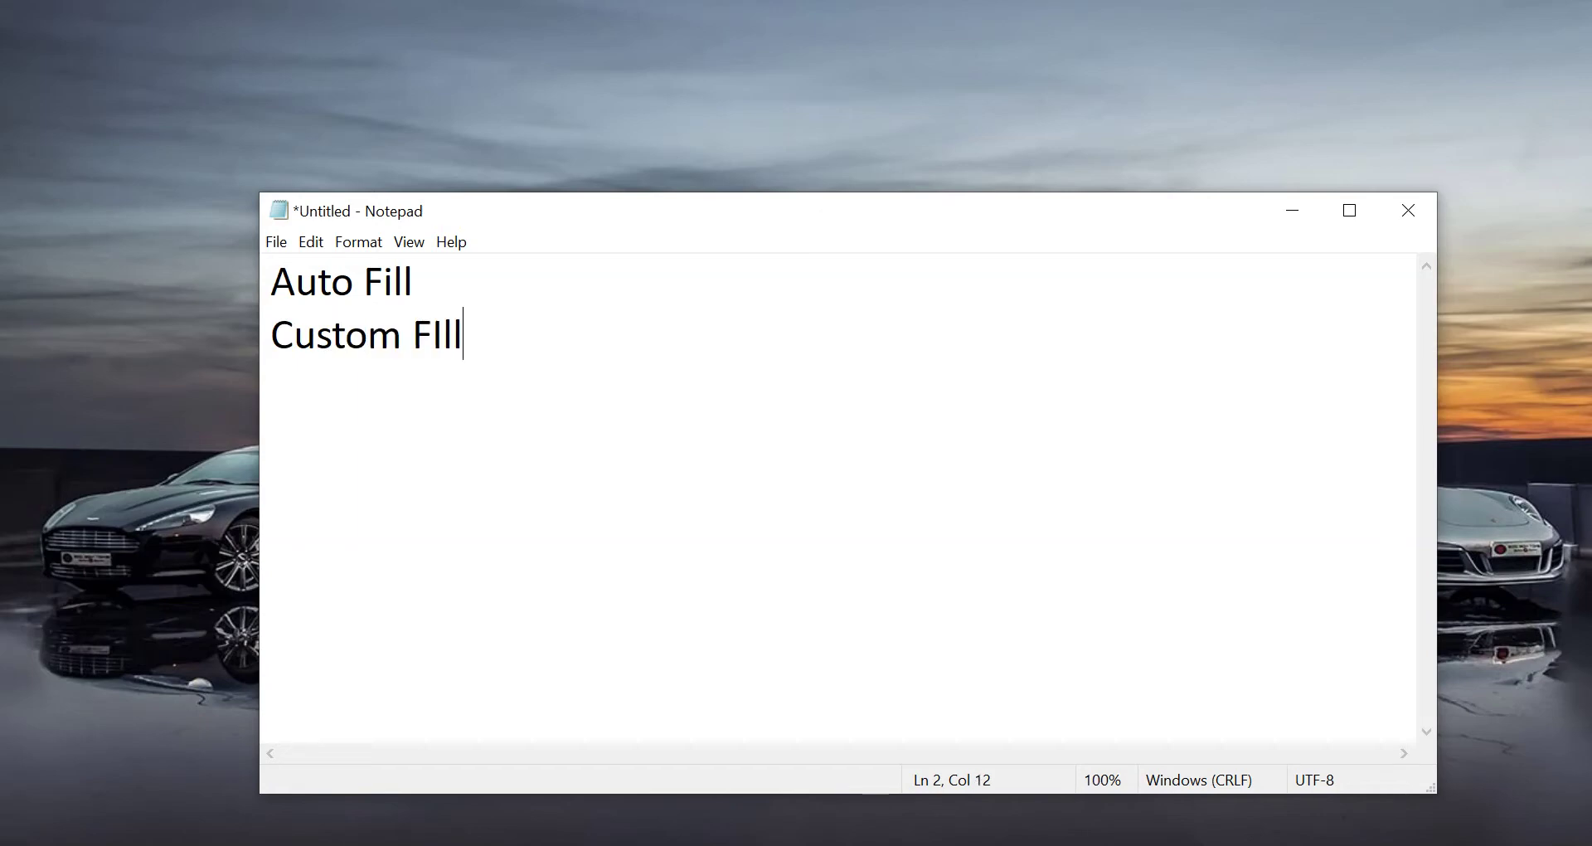
{"action": "key", "text": "BackSpace"}
{"action": "key", "text": "BackSpace"}
{"action": "type", "text": "ill "}
{"action": "type", "text": "Flash "}
{"action": "type", "text": "Fill"}
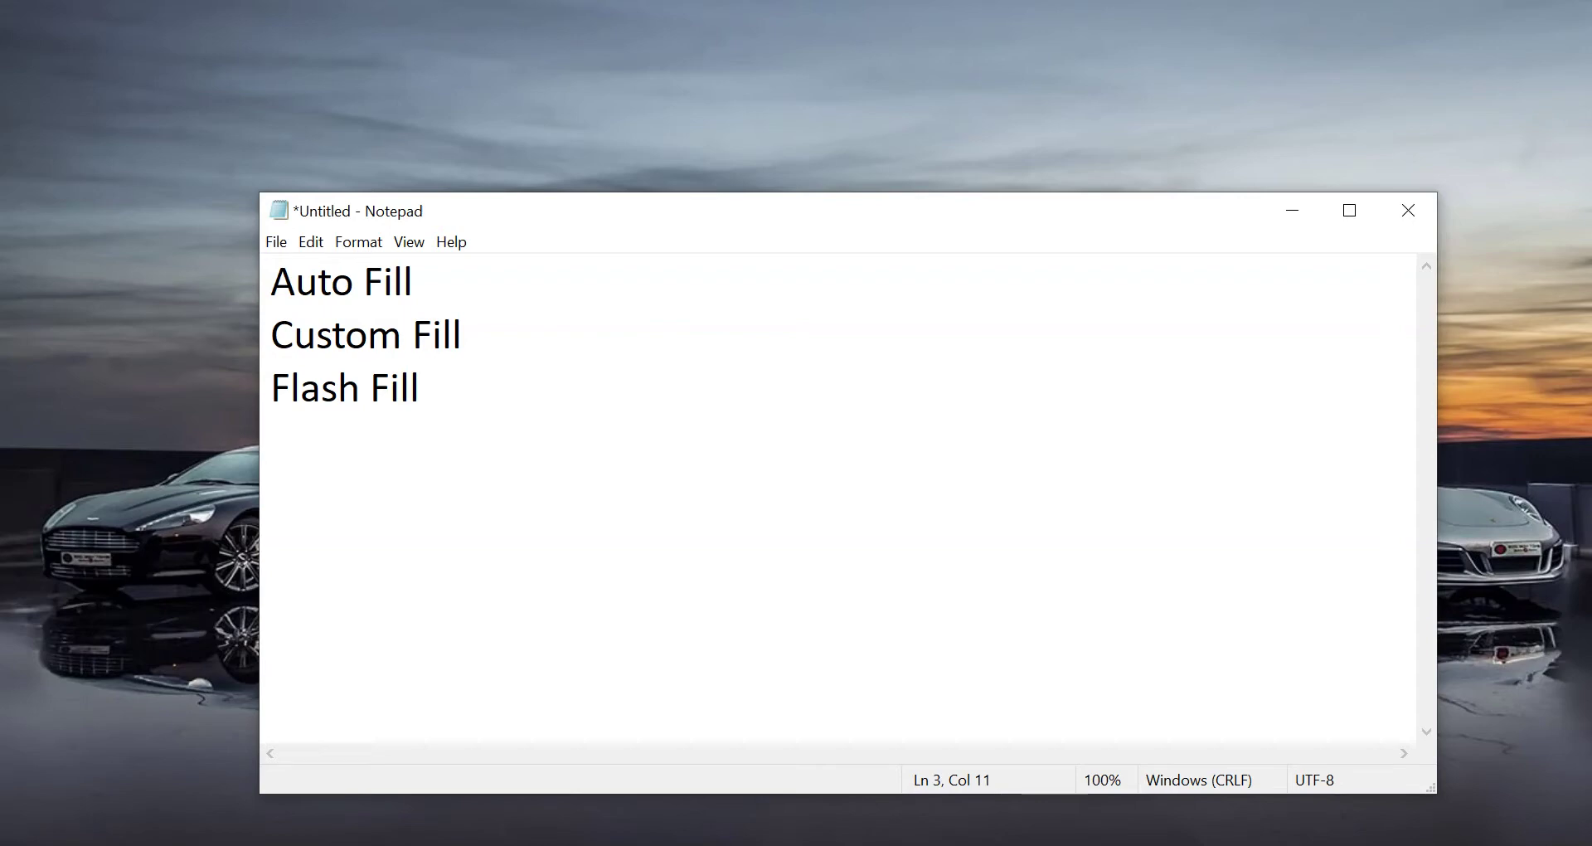
{"action": "left_click_drag", "start_coordinate": [467, 332], "coordinate": [259, 259]}
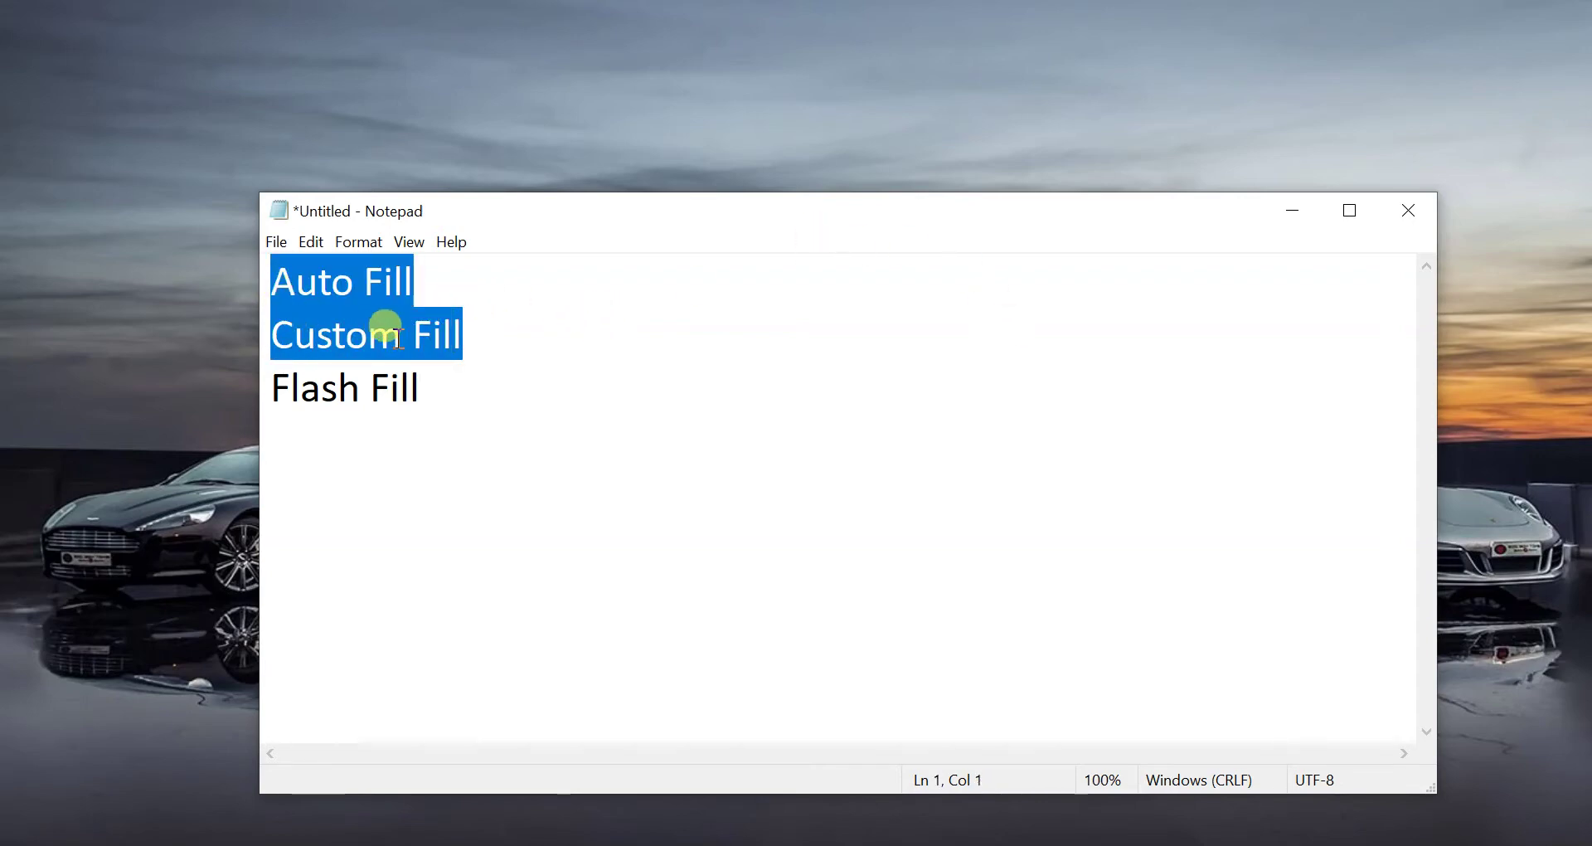
{"action": "left_click", "coordinate": [487, 329]}
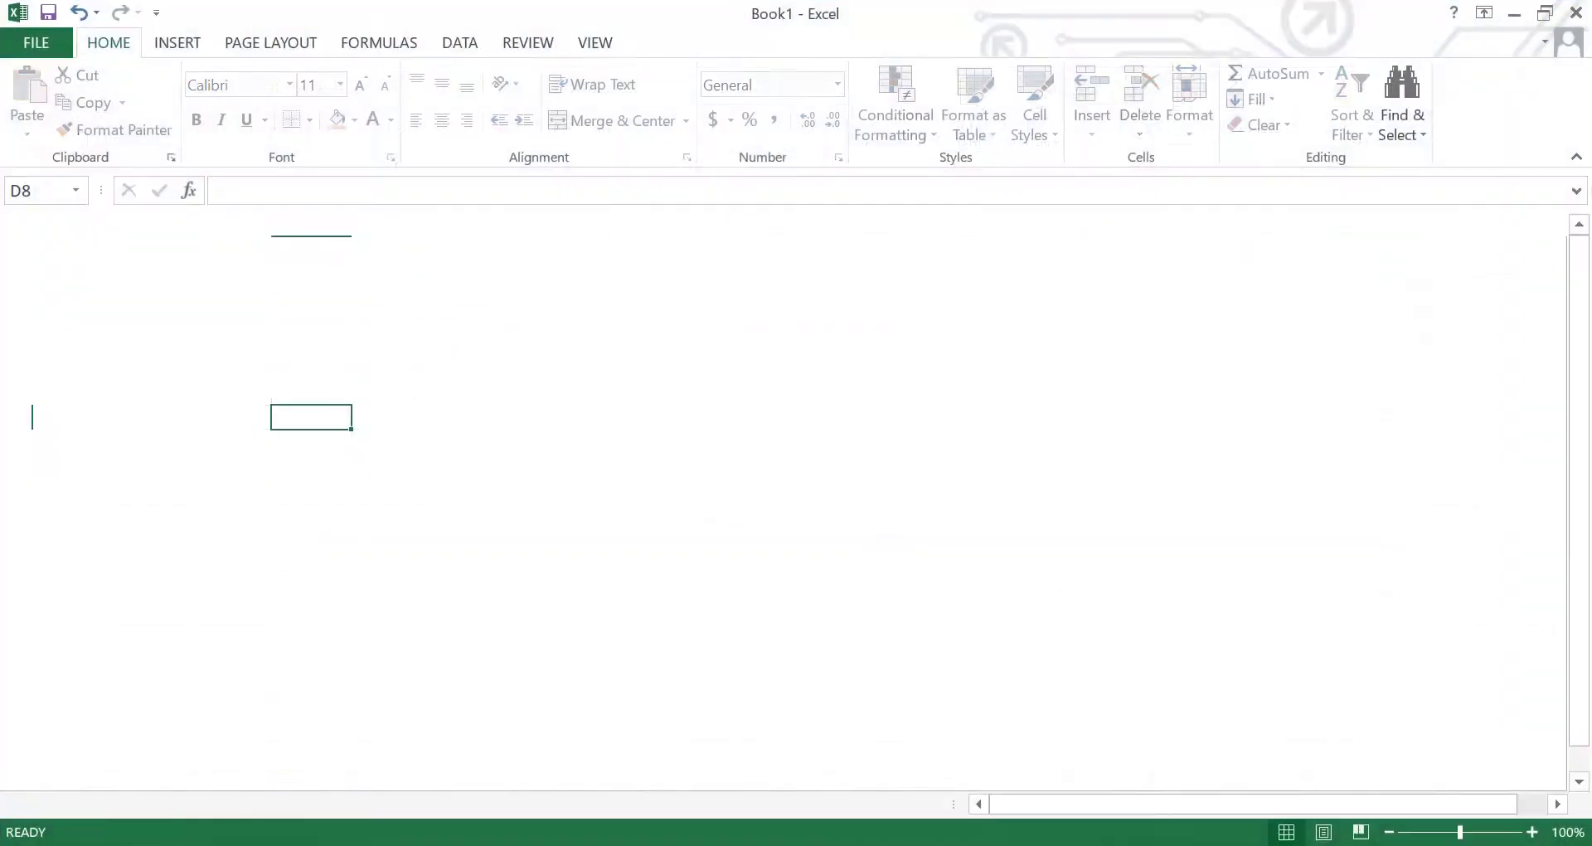
In the blank Excel workbook, enter 1 in cell A1 and copy it down through A15 with the fill handle
{"action": "left_click", "coordinate": [415, 512]}
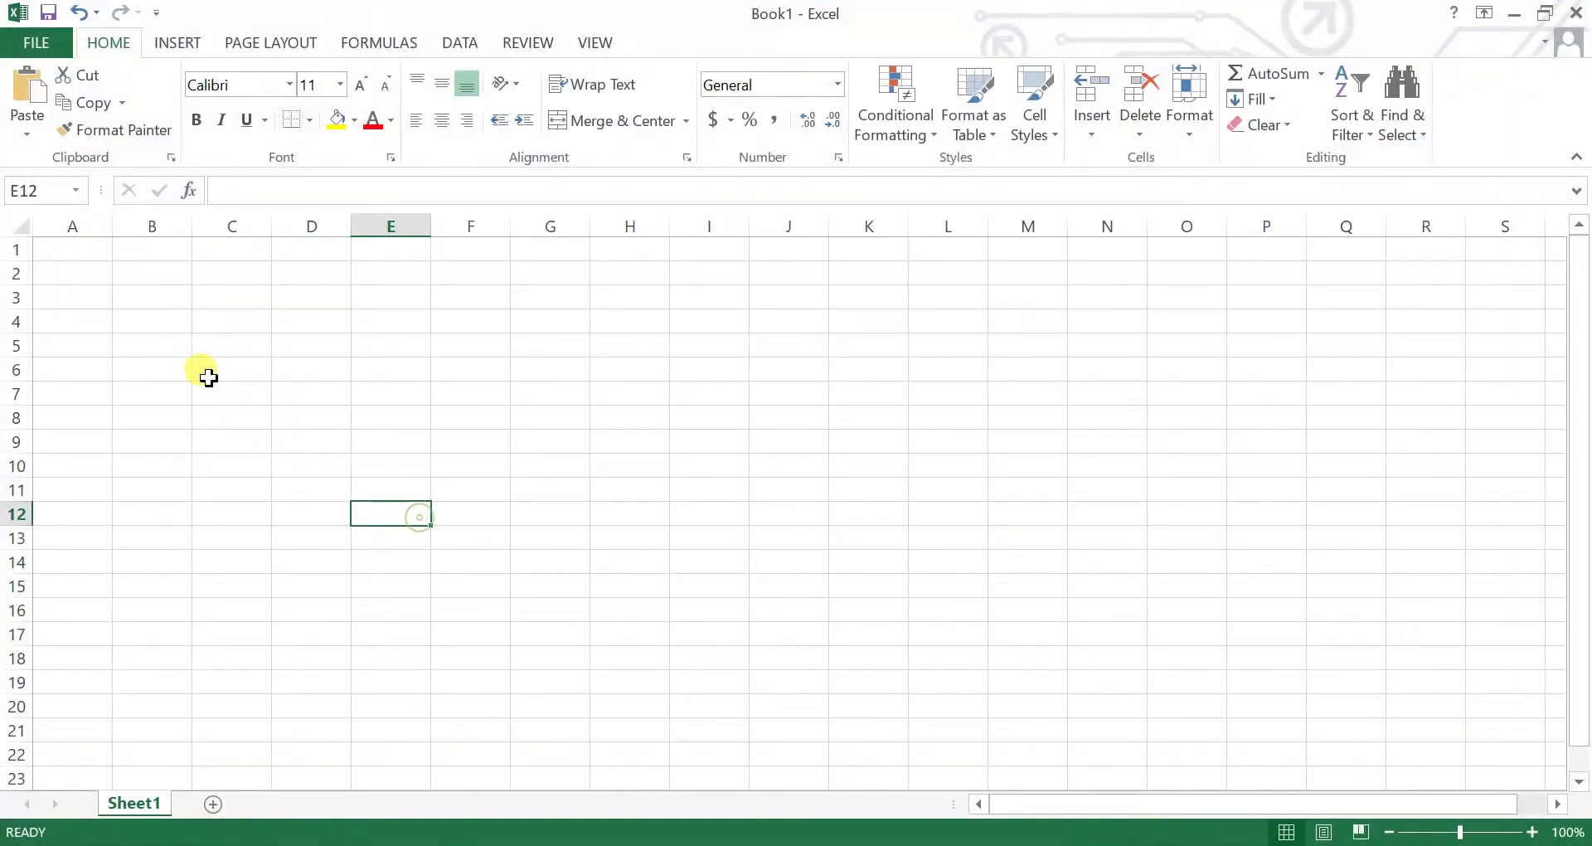
{"action": "left_click", "coordinate": [90, 257]}
{"action": "type", "text": "1"}
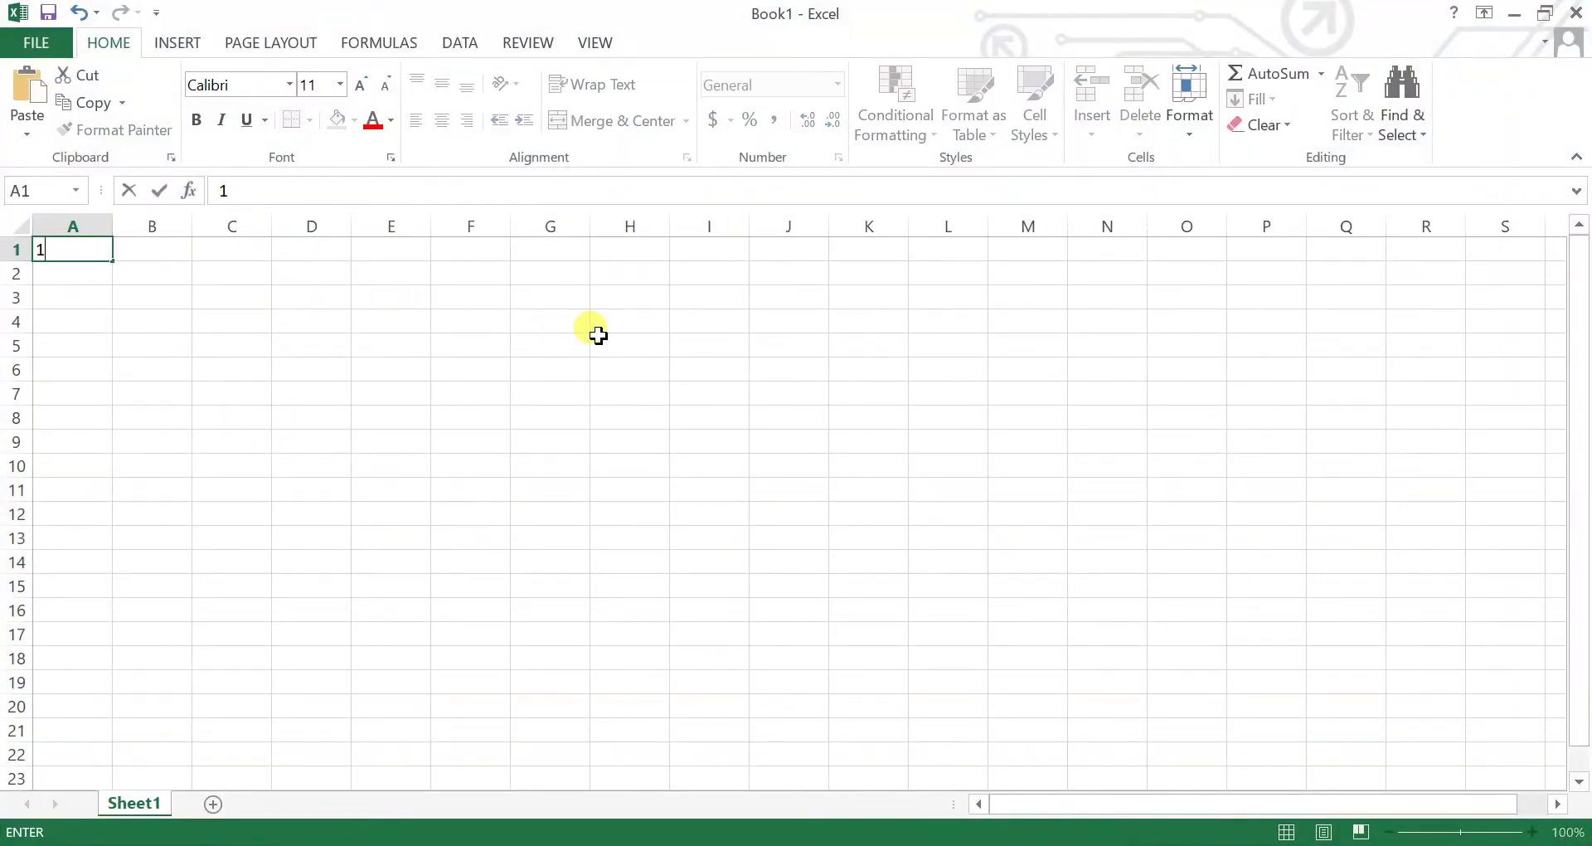
{"action": "key", "text": "Return"}
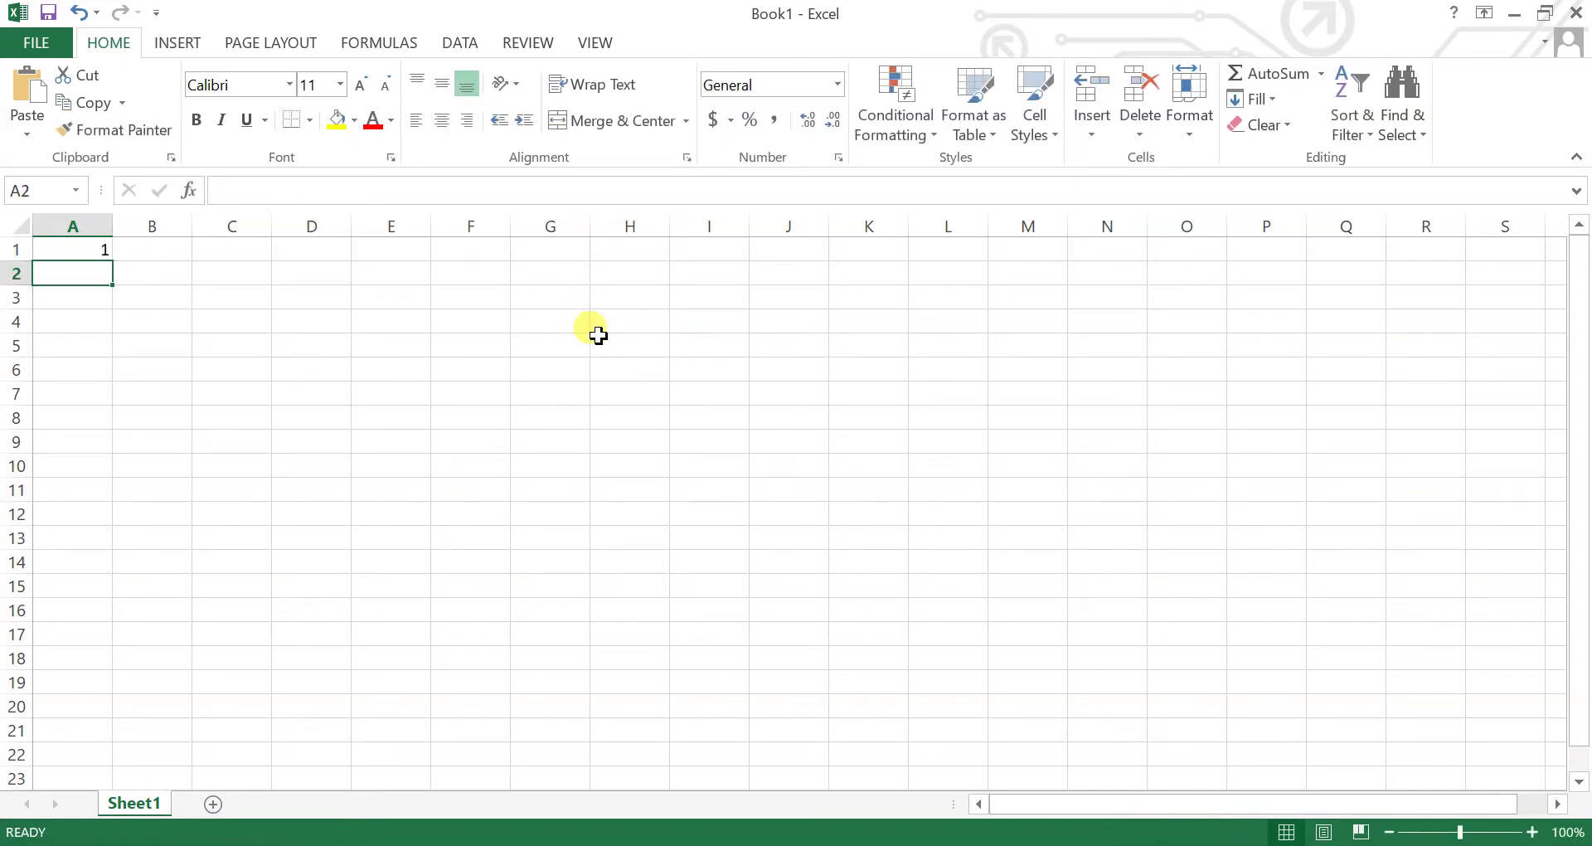
{"action": "left_click", "coordinate": [96, 249]}
{"action": "left_click_drag", "start_coordinate": [109, 258], "coordinate": [112, 590]}
{"action": "key", "text": "ctrl+z"}
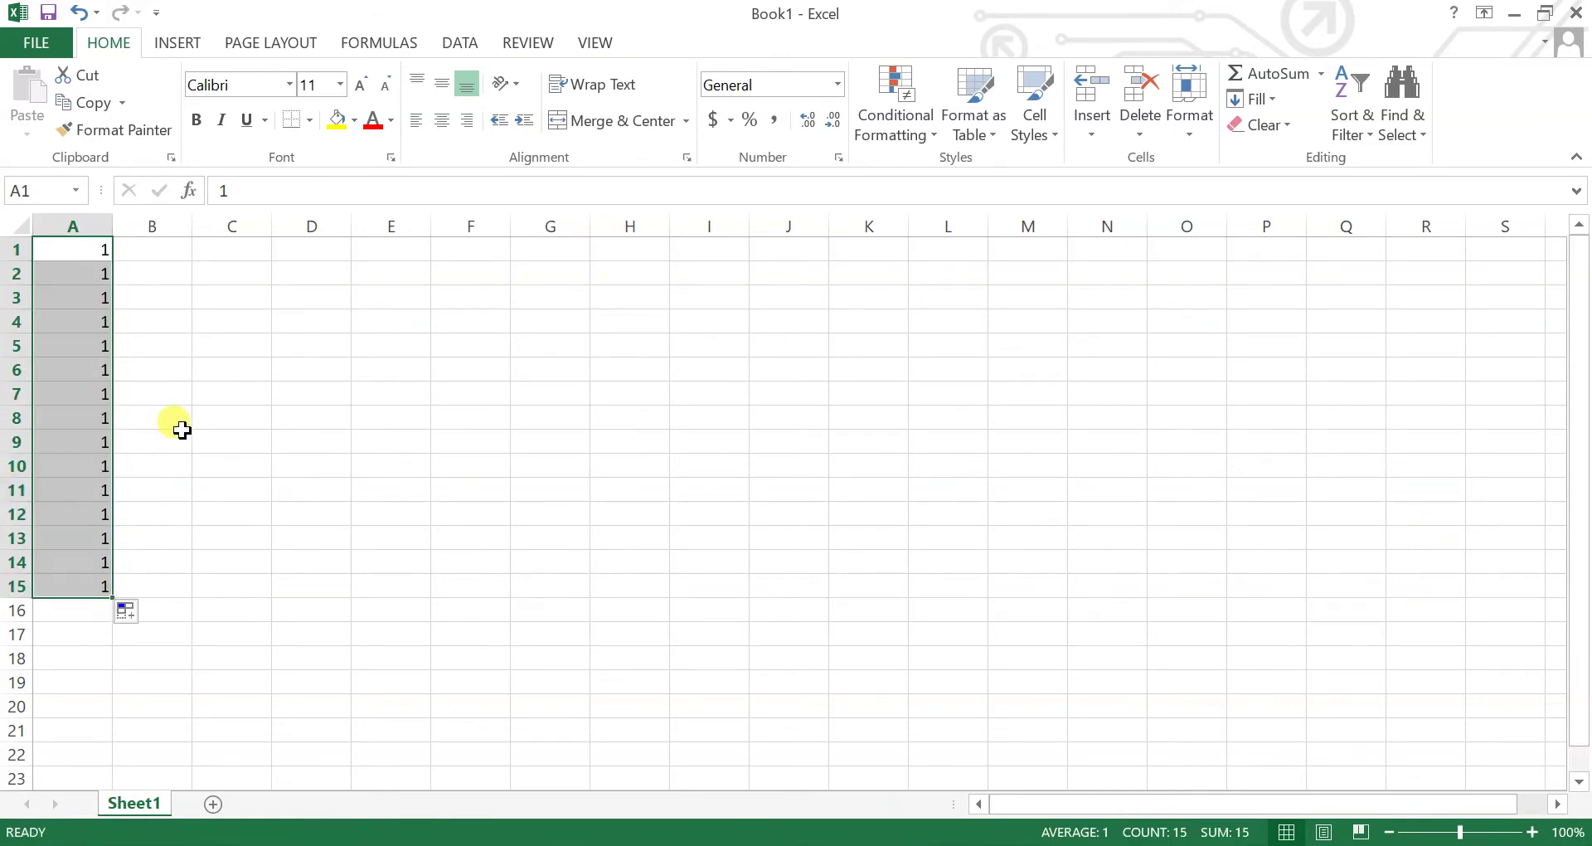
{"action": "left_click", "coordinate": [182, 429]}
Enter 1 in B1 and 2 in B2, and auto-fill the number series down to B15
{"action": "left_click", "coordinate": [153, 251]}
{"action": "type", "text": "1"}
{"action": "key", "text": "Return"}
{"action": "type", "text": "2"}
{"action": "key", "text": "Return"}
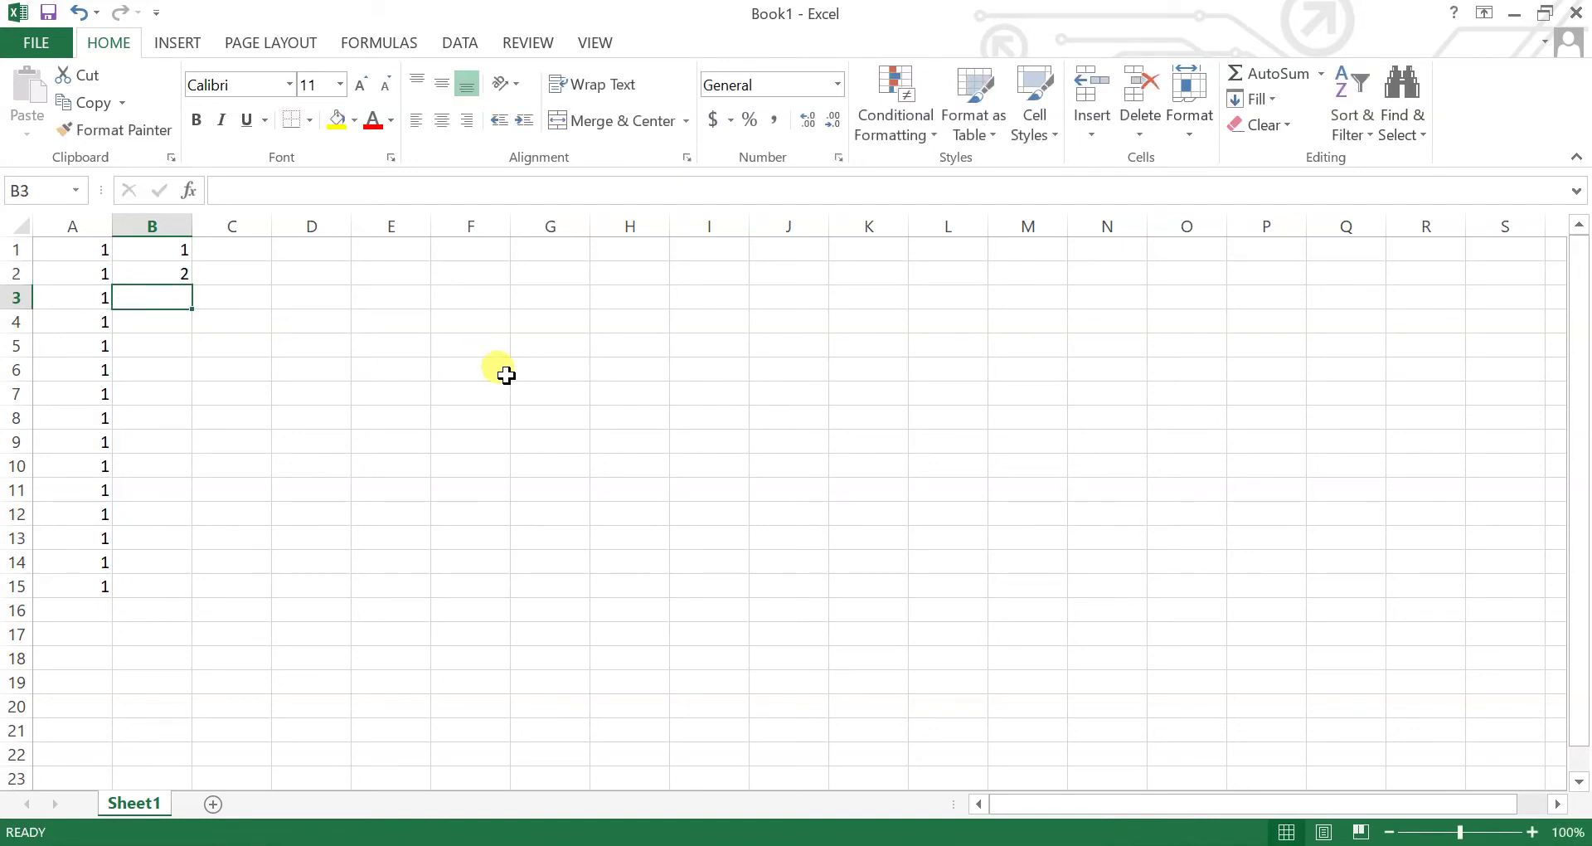
{"action": "left_click_drag", "start_coordinate": [156, 249], "coordinate": [182, 596]}
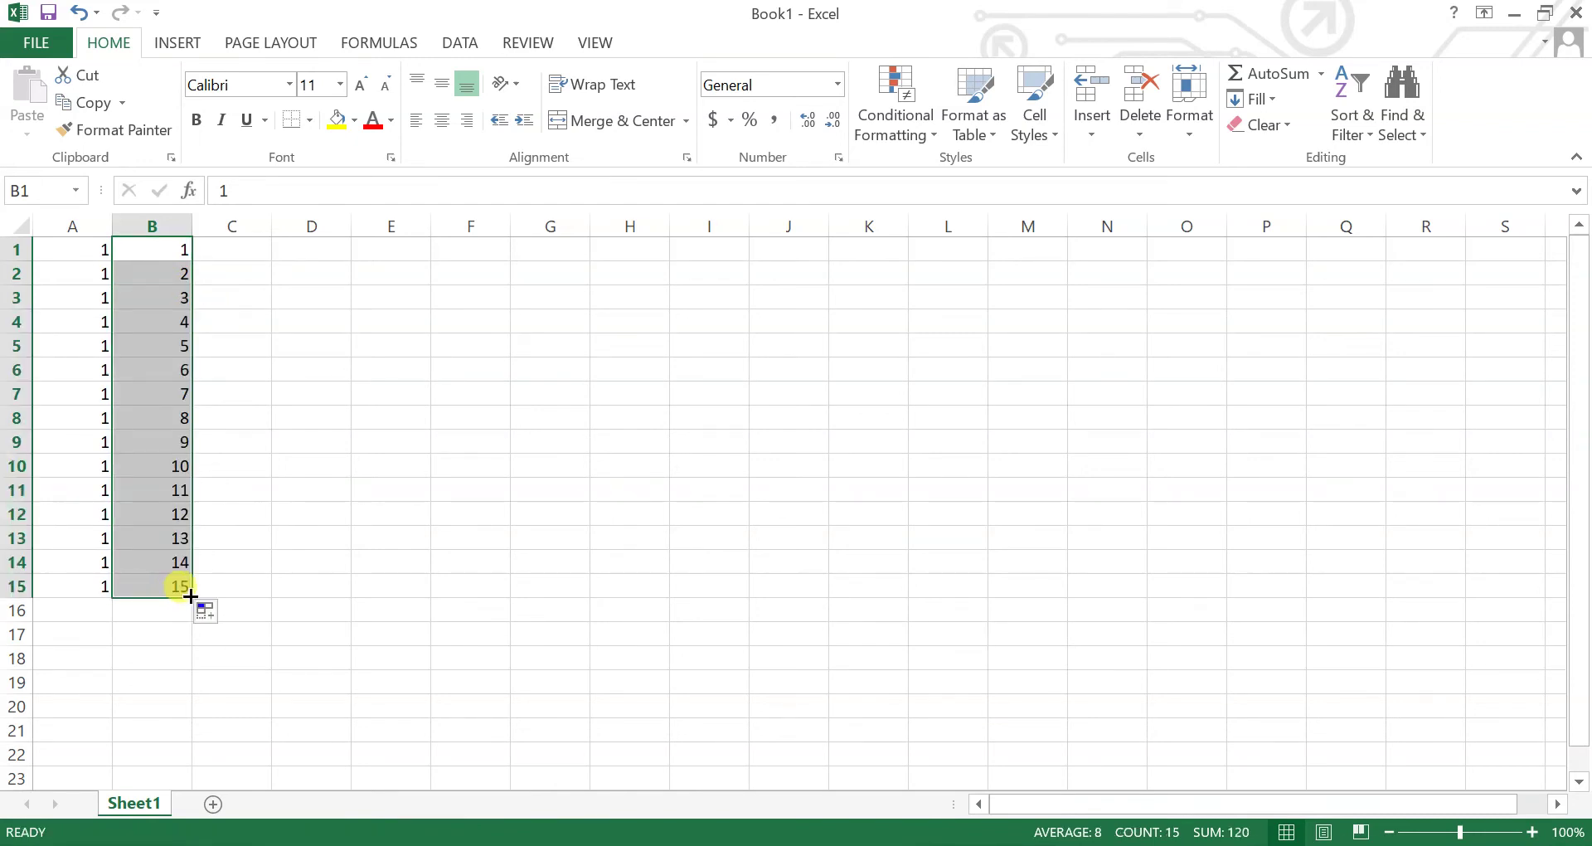
Enter 2 in C1 and 4 in C2, and auto-fill the even-number series down to C15
{"action": "left_click", "coordinate": [239, 250]}
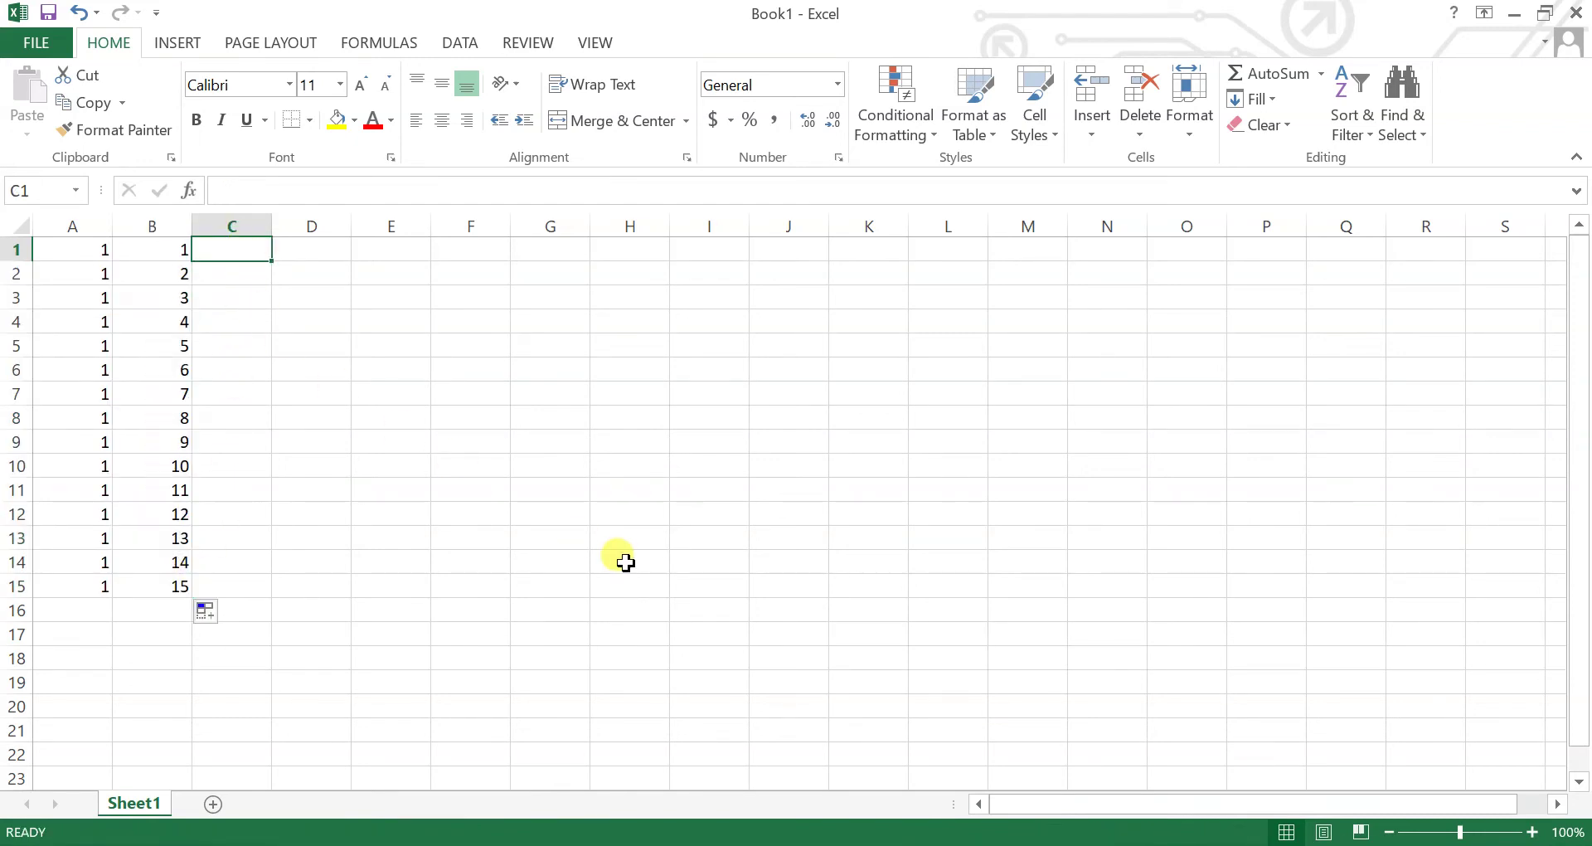
{"action": "type", "text": "2"}
{"action": "key", "text": "Return"}
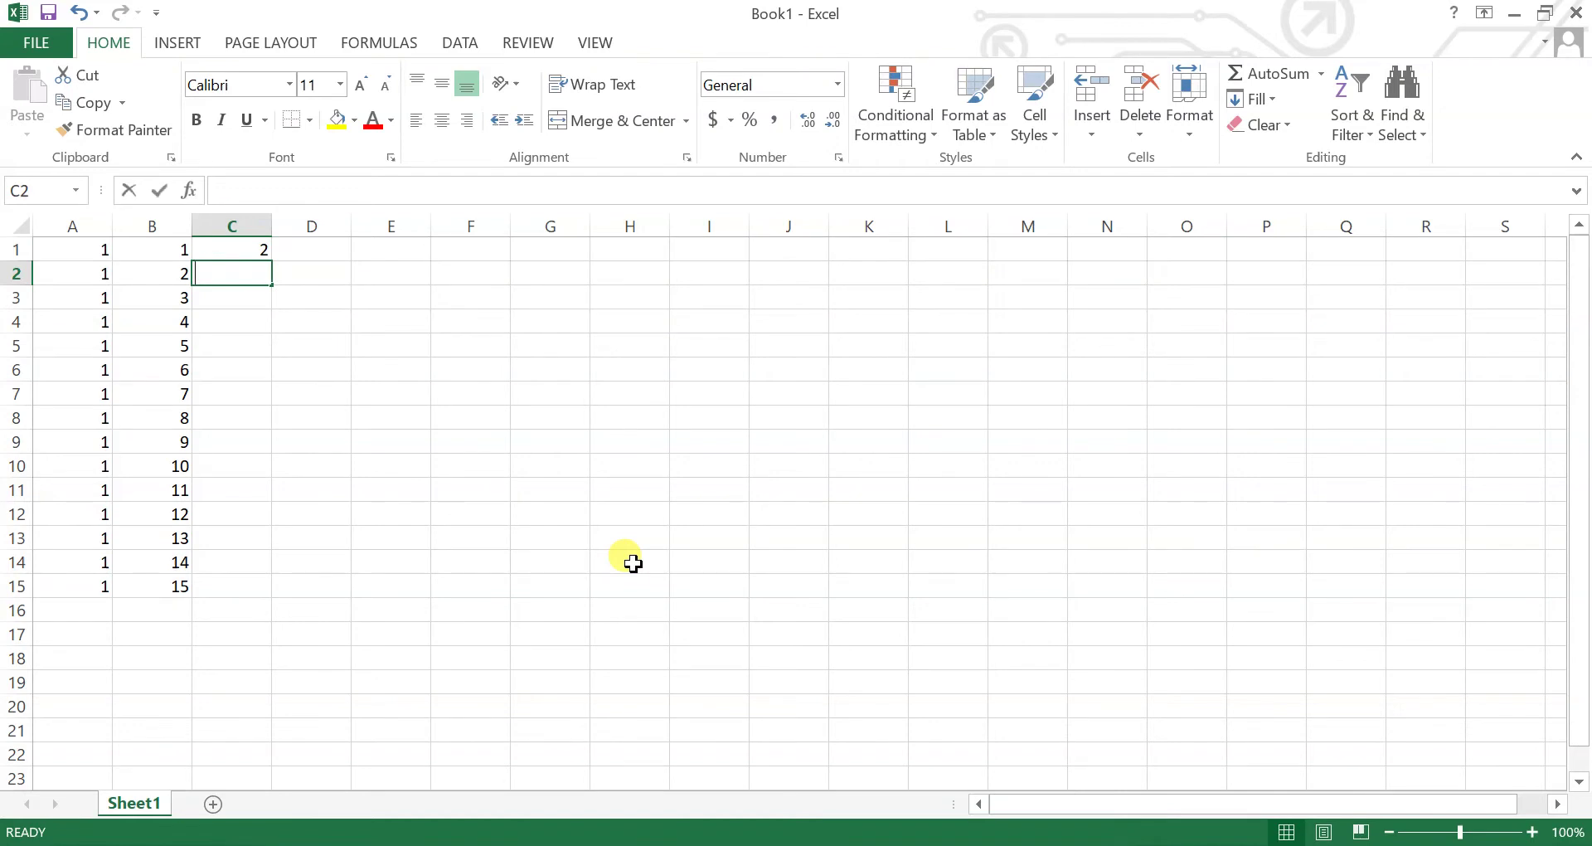
{"action": "type", "text": "4"}
{"action": "key", "text": "Return"}
{"action": "left_click_drag", "start_coordinate": [249, 251], "coordinate": [253, 275]}
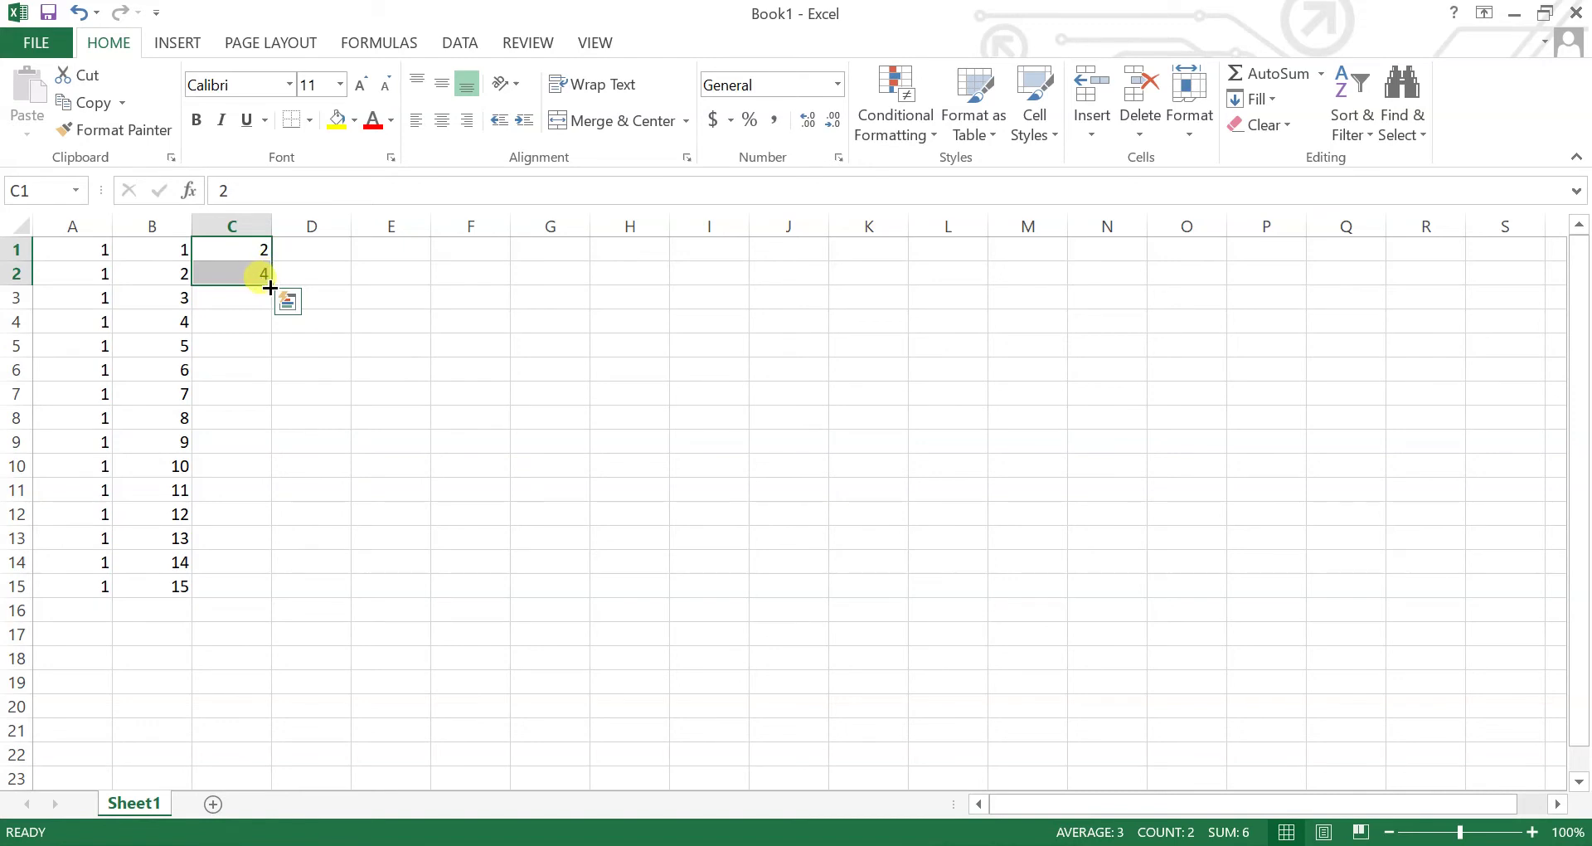
{"action": "left_click_drag", "start_coordinate": [270, 287], "coordinate": [270, 597]}
{"action": "left_click", "coordinate": [340, 456]}
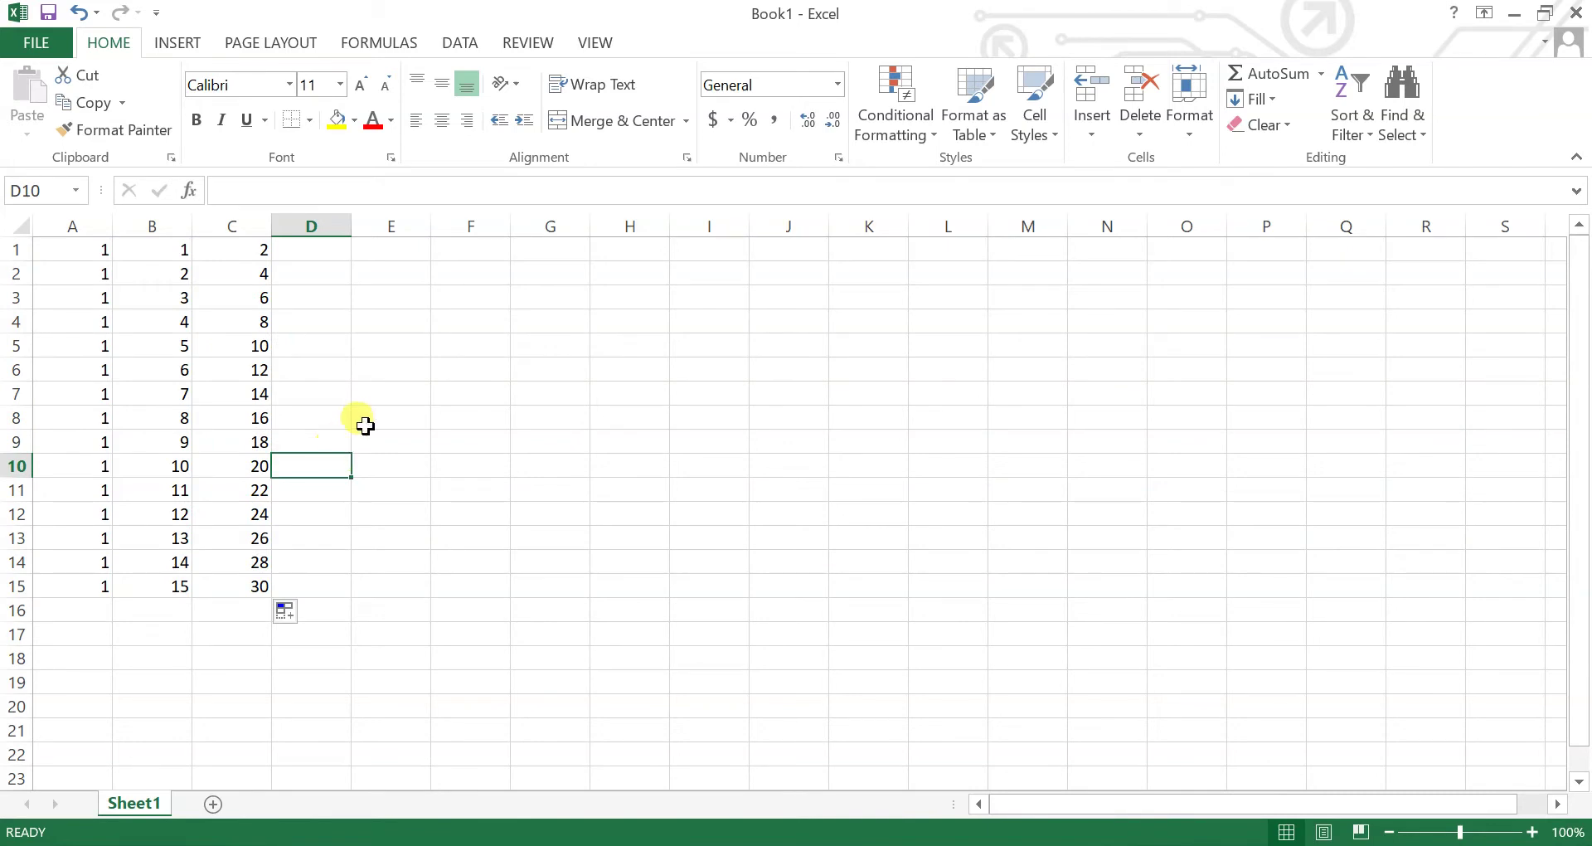
Enter 1st in D1 and 2nd in D2, and auto-fill the ordinal series down to D15
{"action": "left_click", "coordinate": [324, 322]}
{"action": "left_click", "coordinate": [321, 257]}
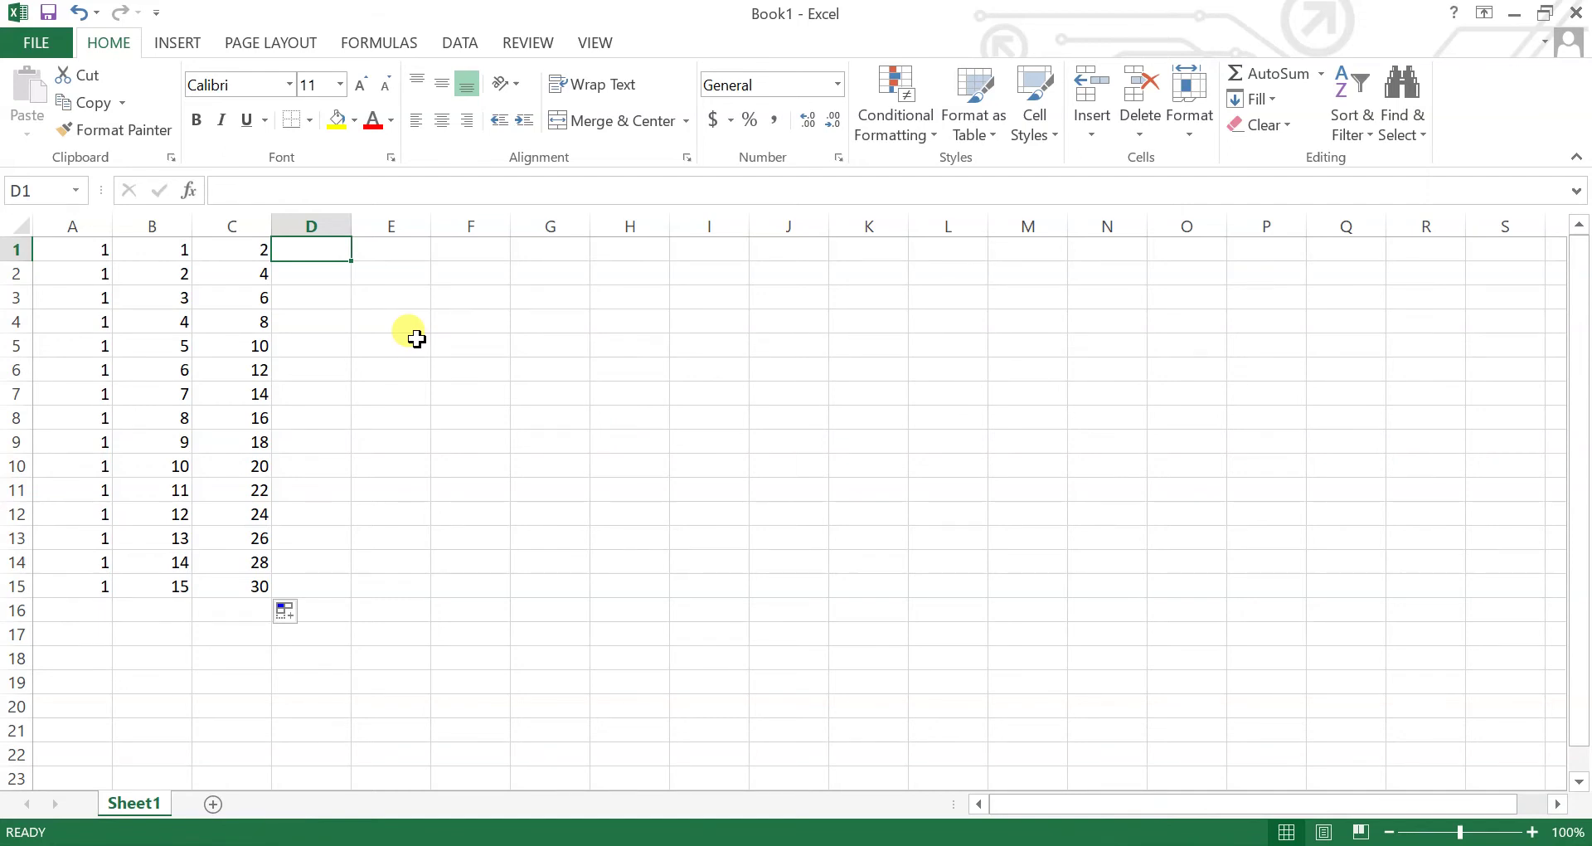
{"action": "type", "text": "1st"}
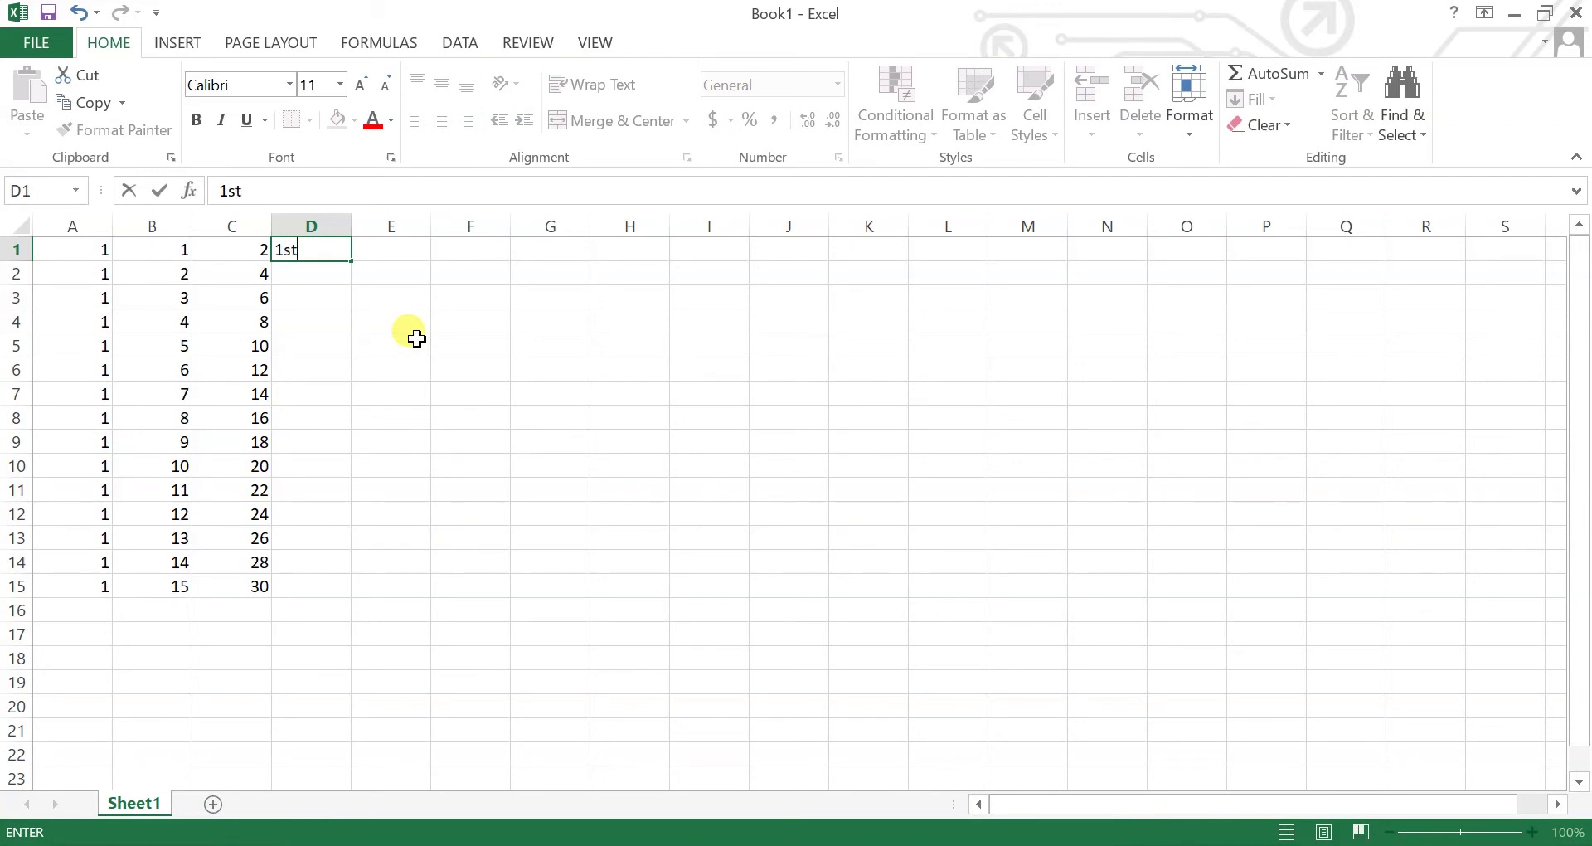
{"action": "key", "text": "Return"}
{"action": "type", "text": "2"}
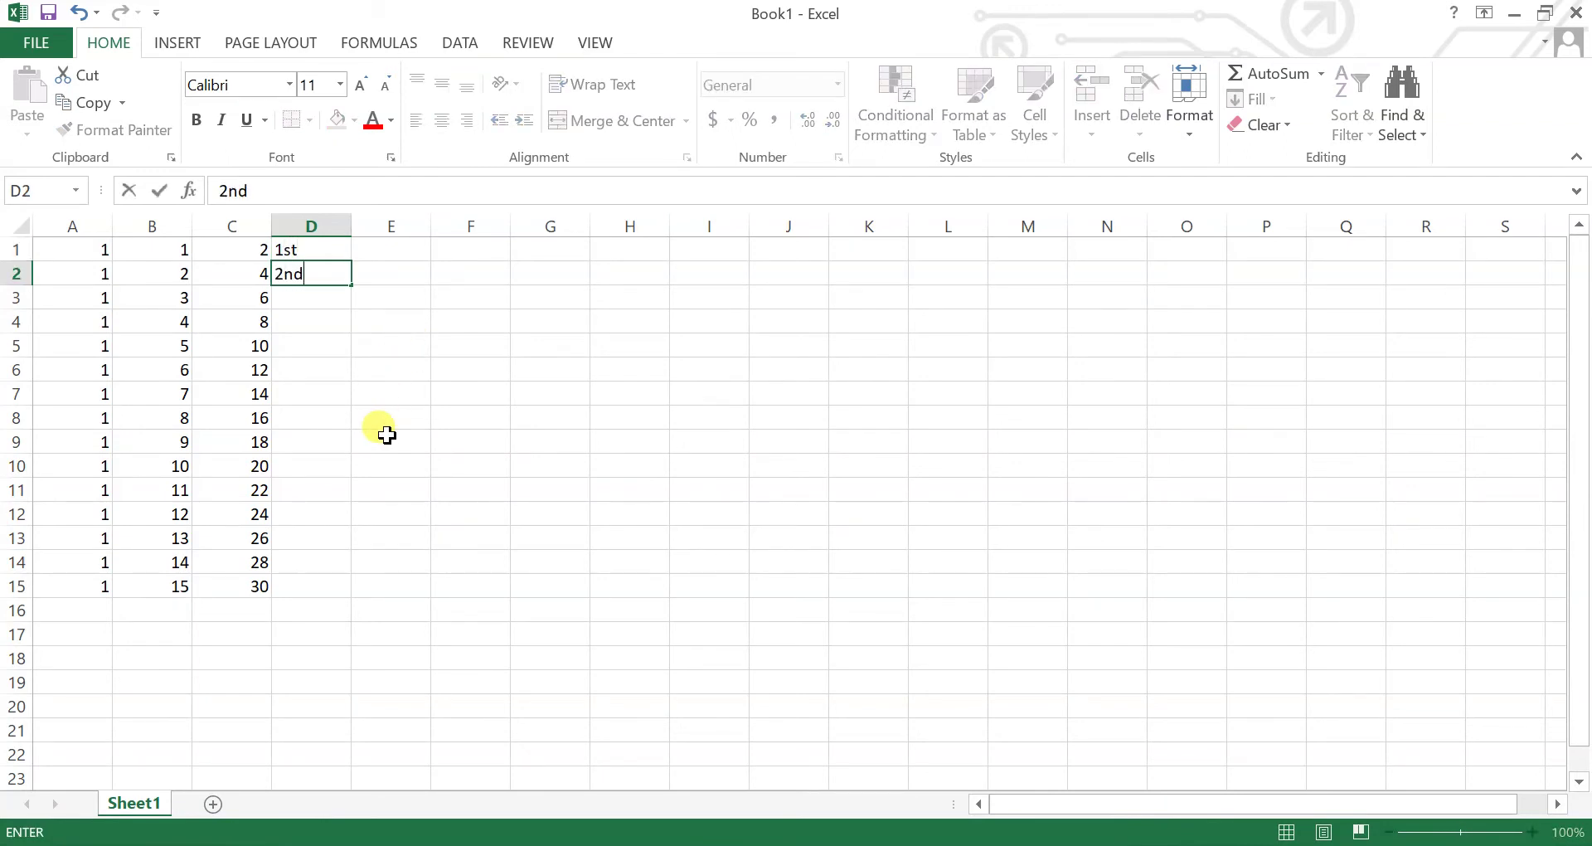
{"action": "type", "text": "nd"}
{"action": "key", "text": "Return"}
{"action": "left_click_drag", "start_coordinate": [310, 252], "coordinate": [347, 591]}
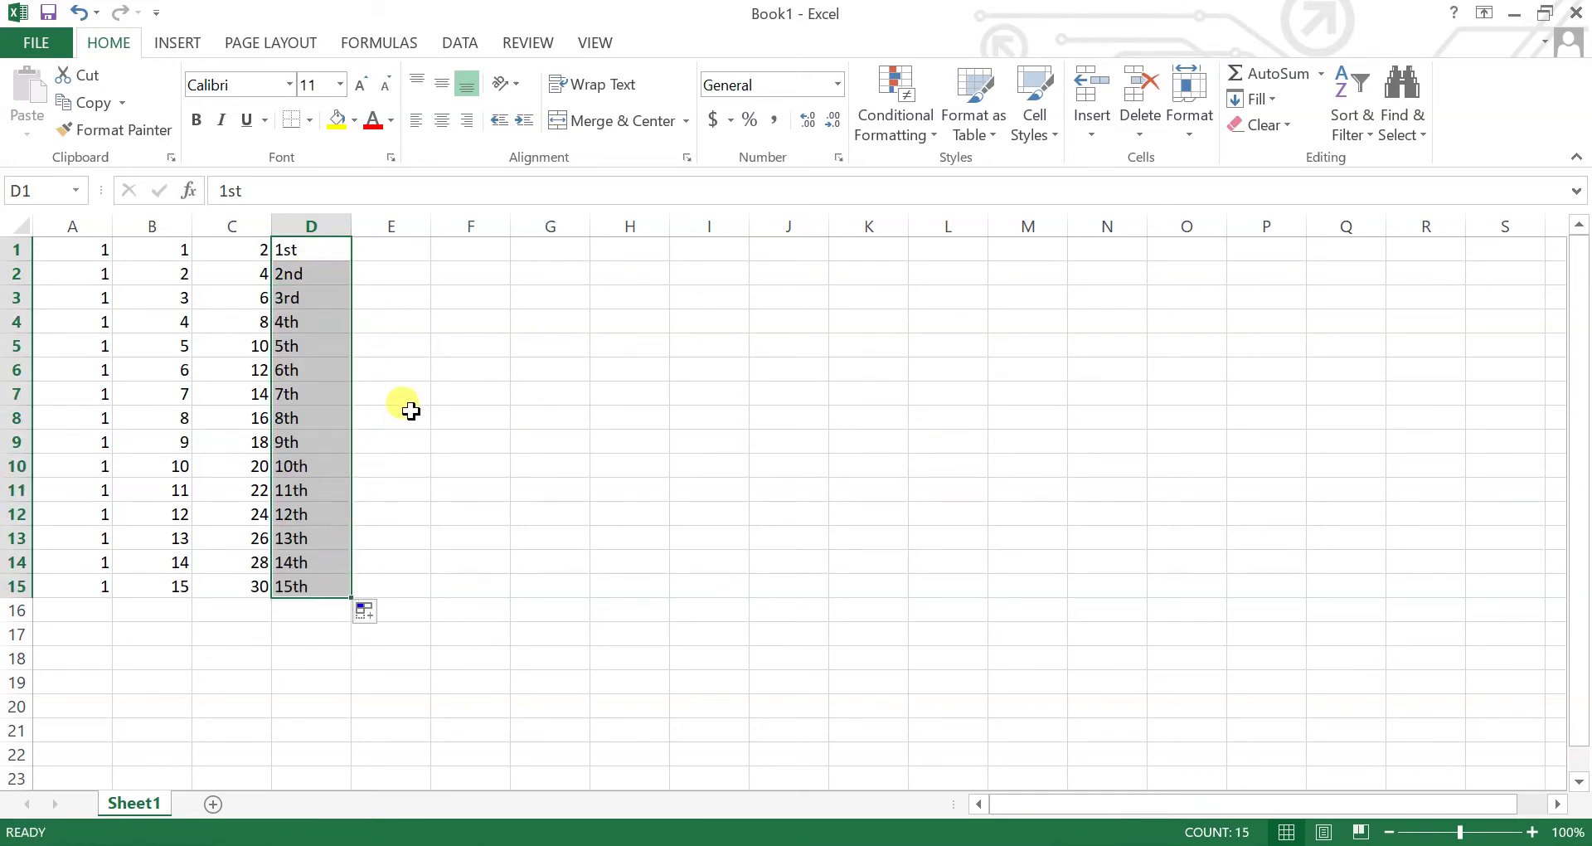
{"action": "left_click", "coordinate": [408, 403]}
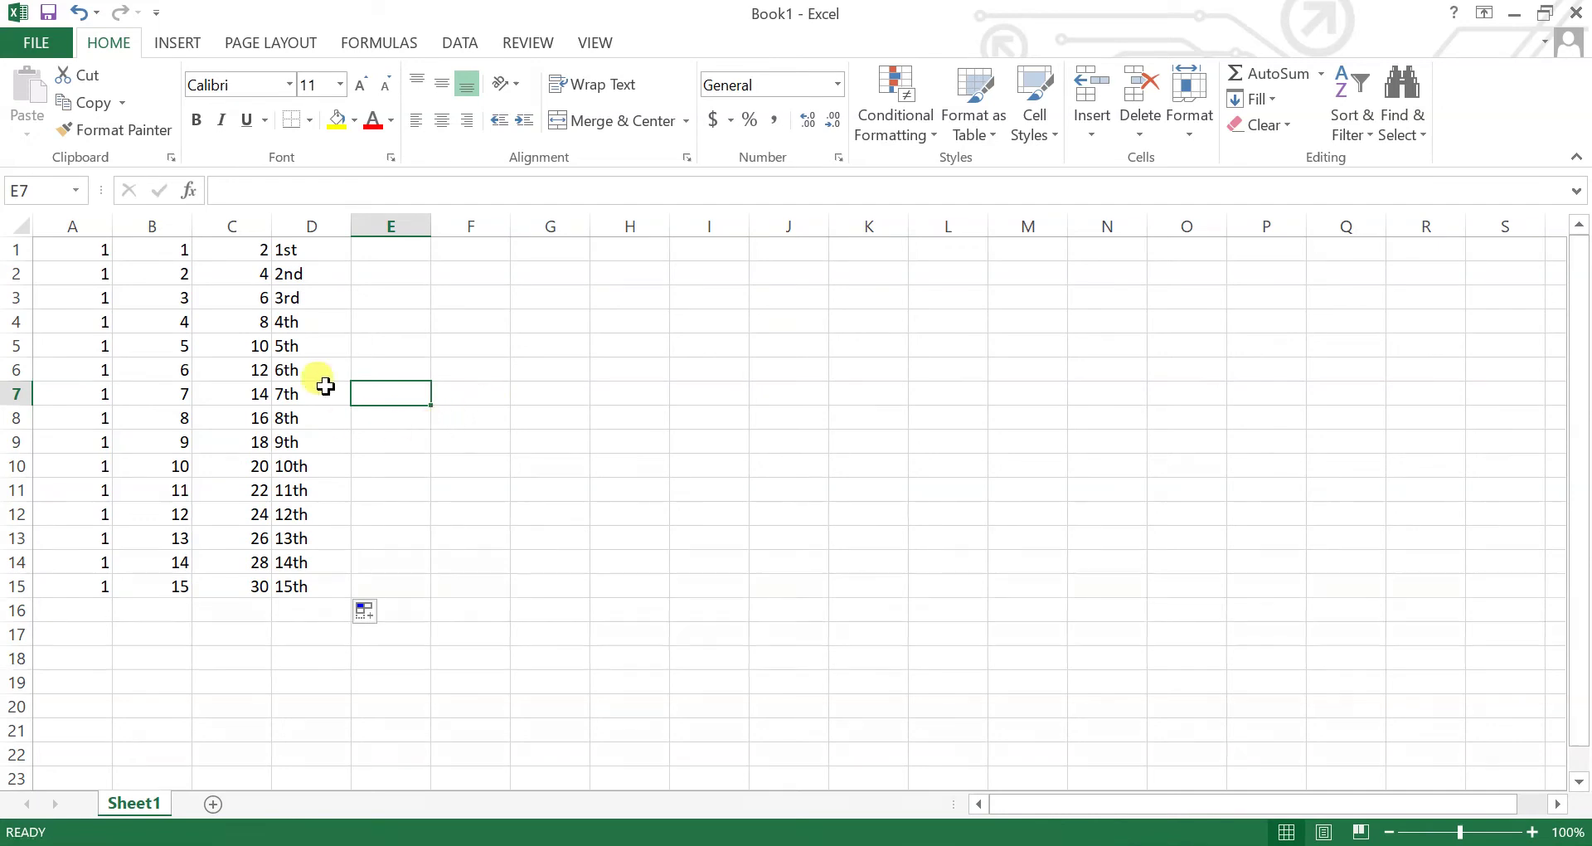
Review the Auto Fill Options available for the ordinals in D1:D15 without changing the fill type
{"action": "left_click_drag", "start_coordinate": [296, 250], "coordinate": [327, 579]}
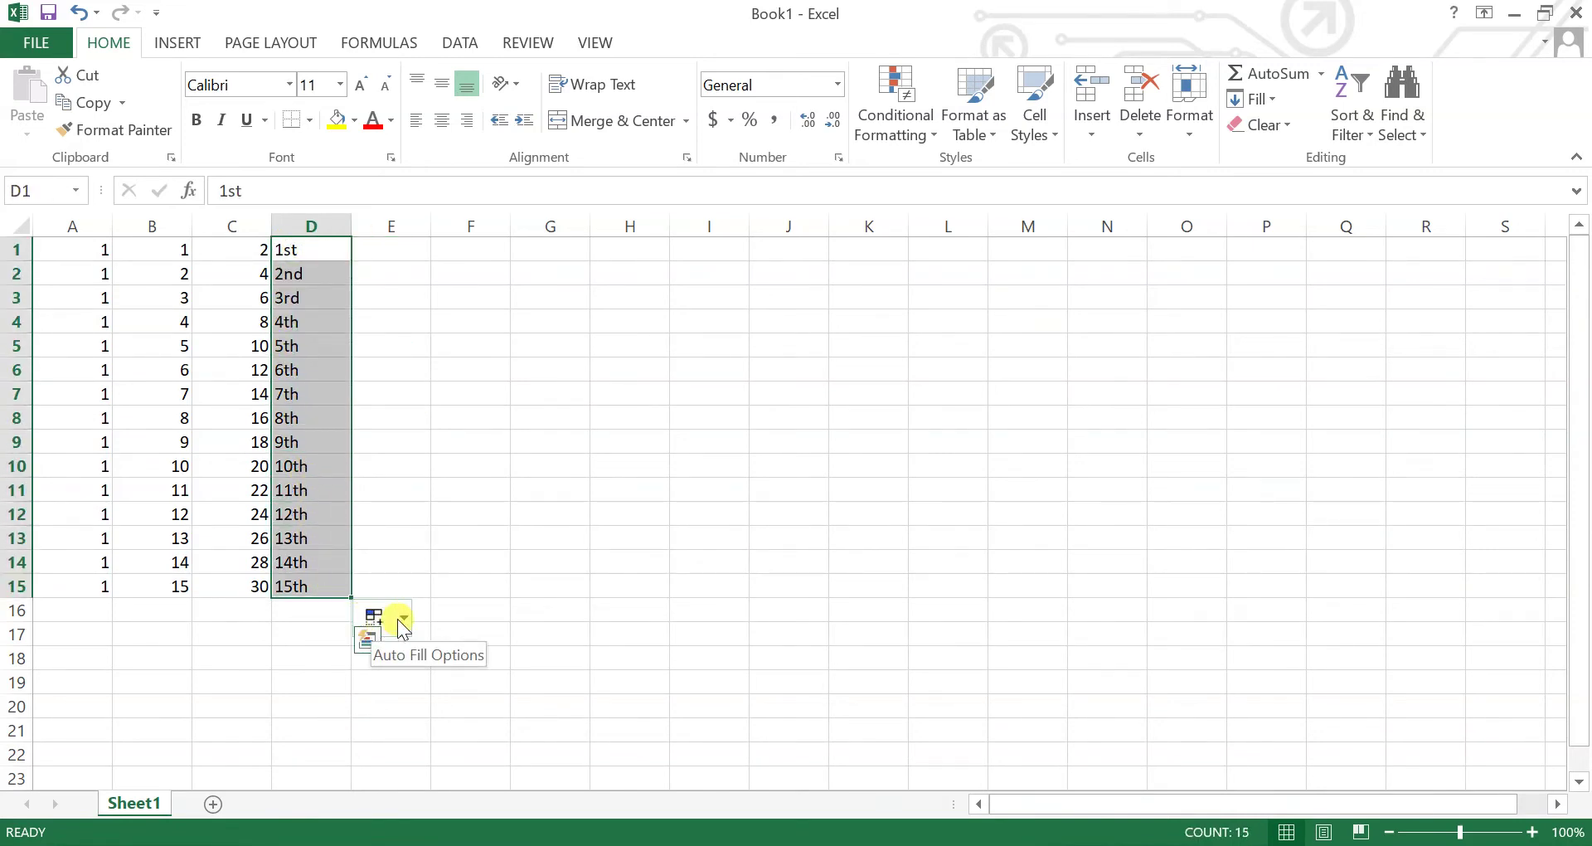
{"action": "left_click", "coordinate": [402, 620]}
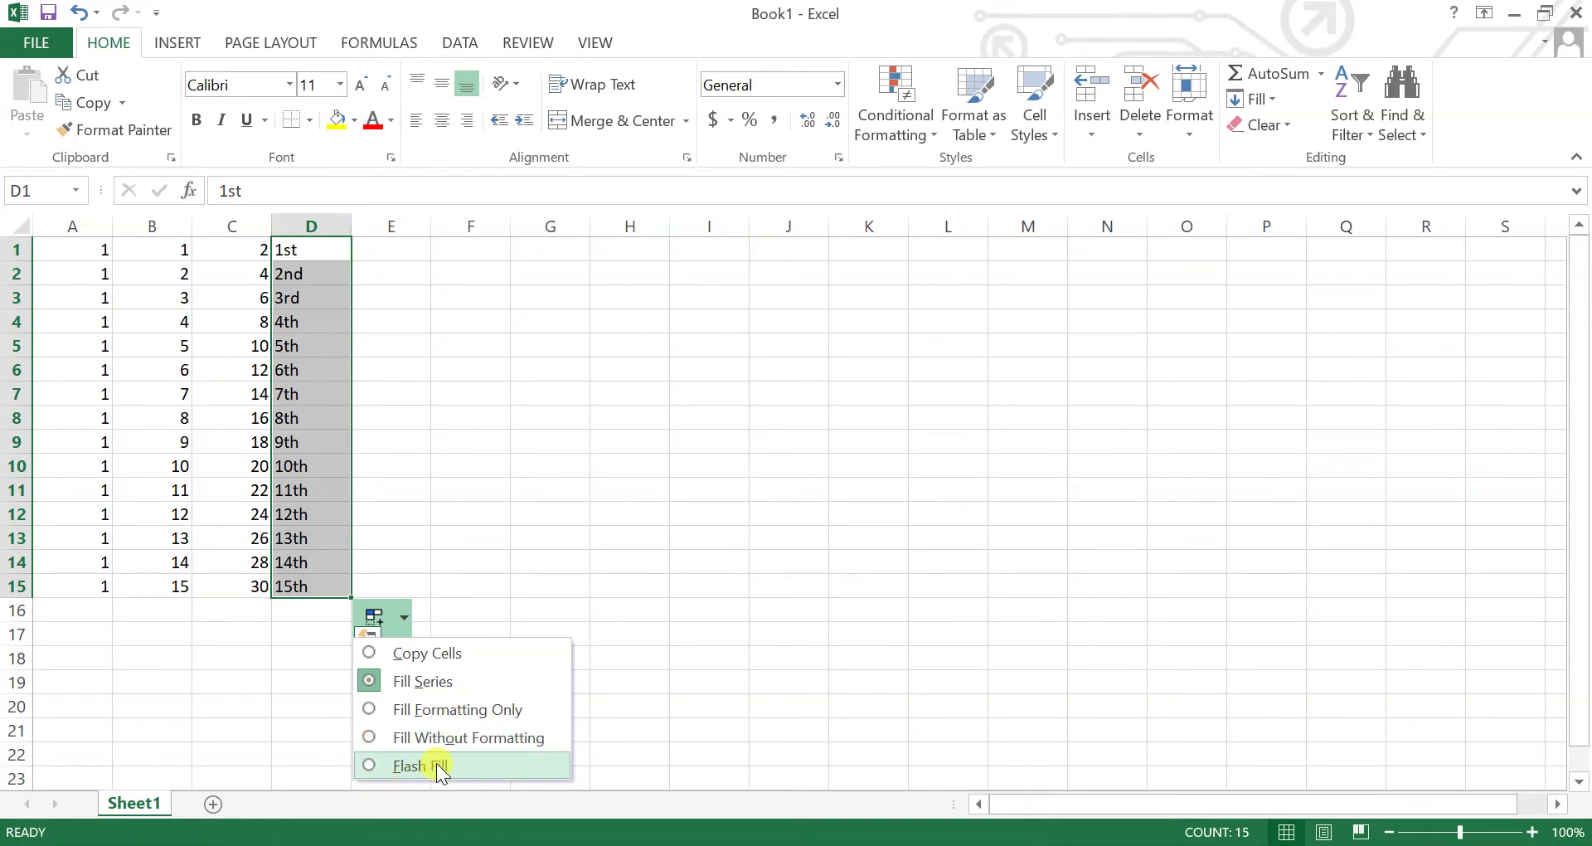
{"action": "left_click", "coordinate": [468, 468]}
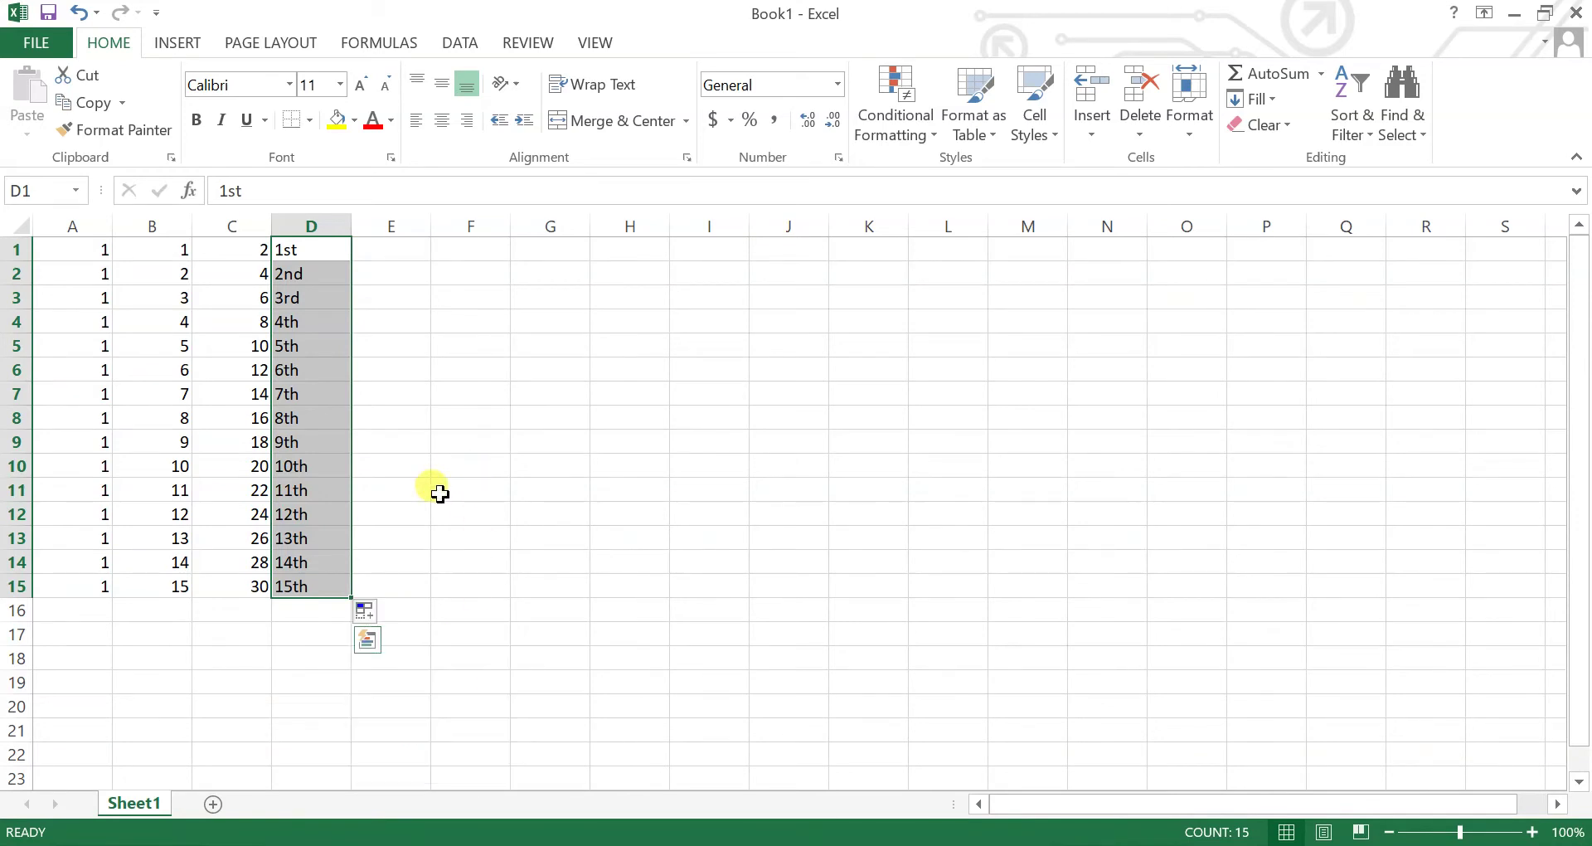
{"action": "left_click", "coordinate": [437, 512]}
{"action": "left_click", "coordinate": [468, 412]}
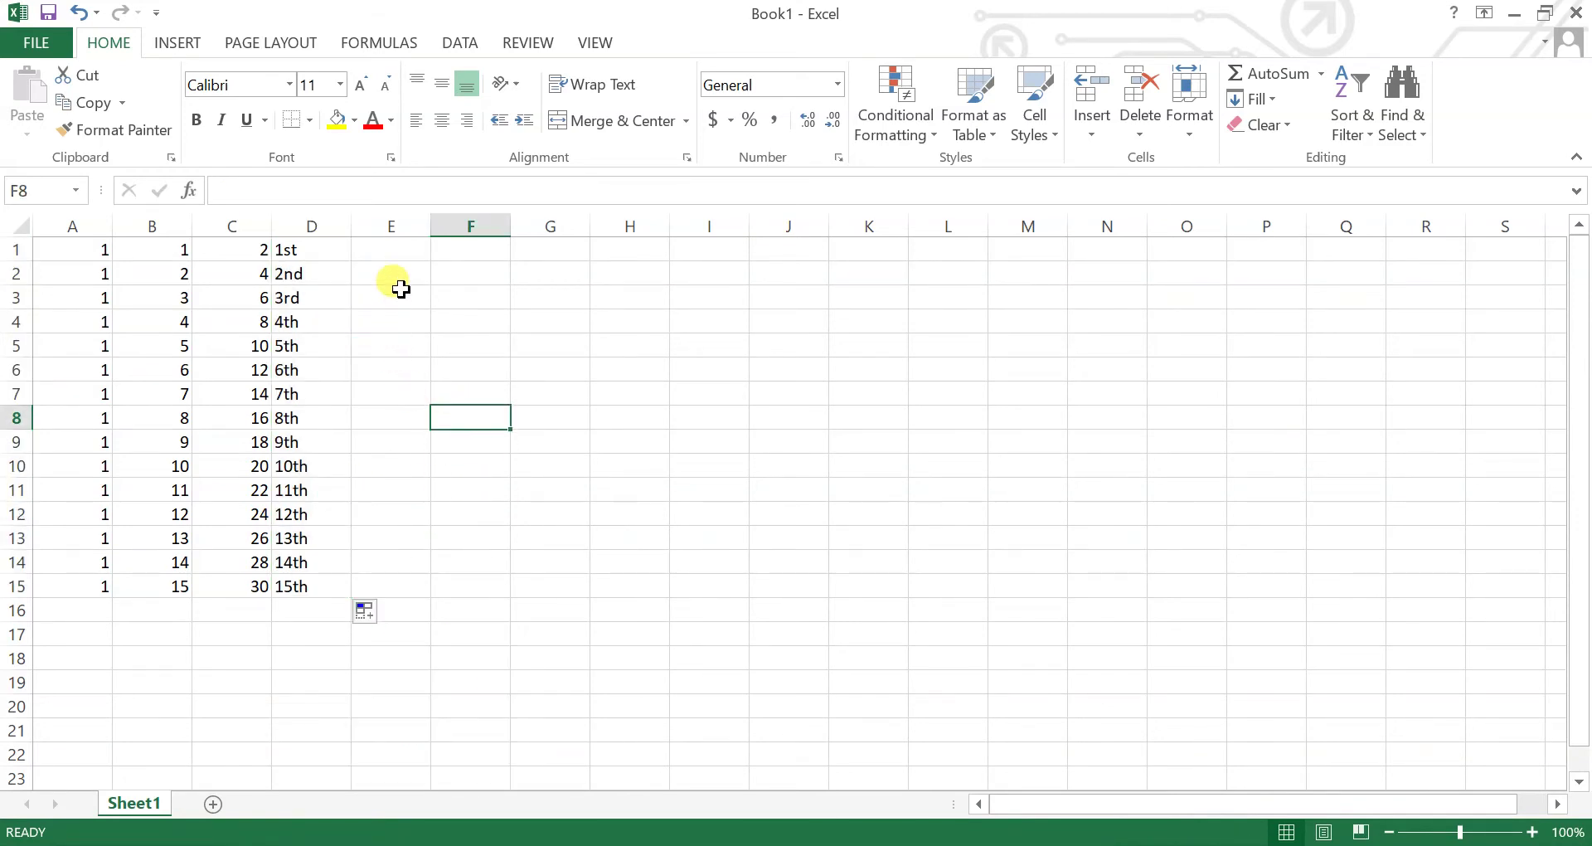
Enter Mon in E1 and Tue in E2, and auto-fill the weekday names down to E7
{"action": "left_click", "coordinate": [393, 249]}
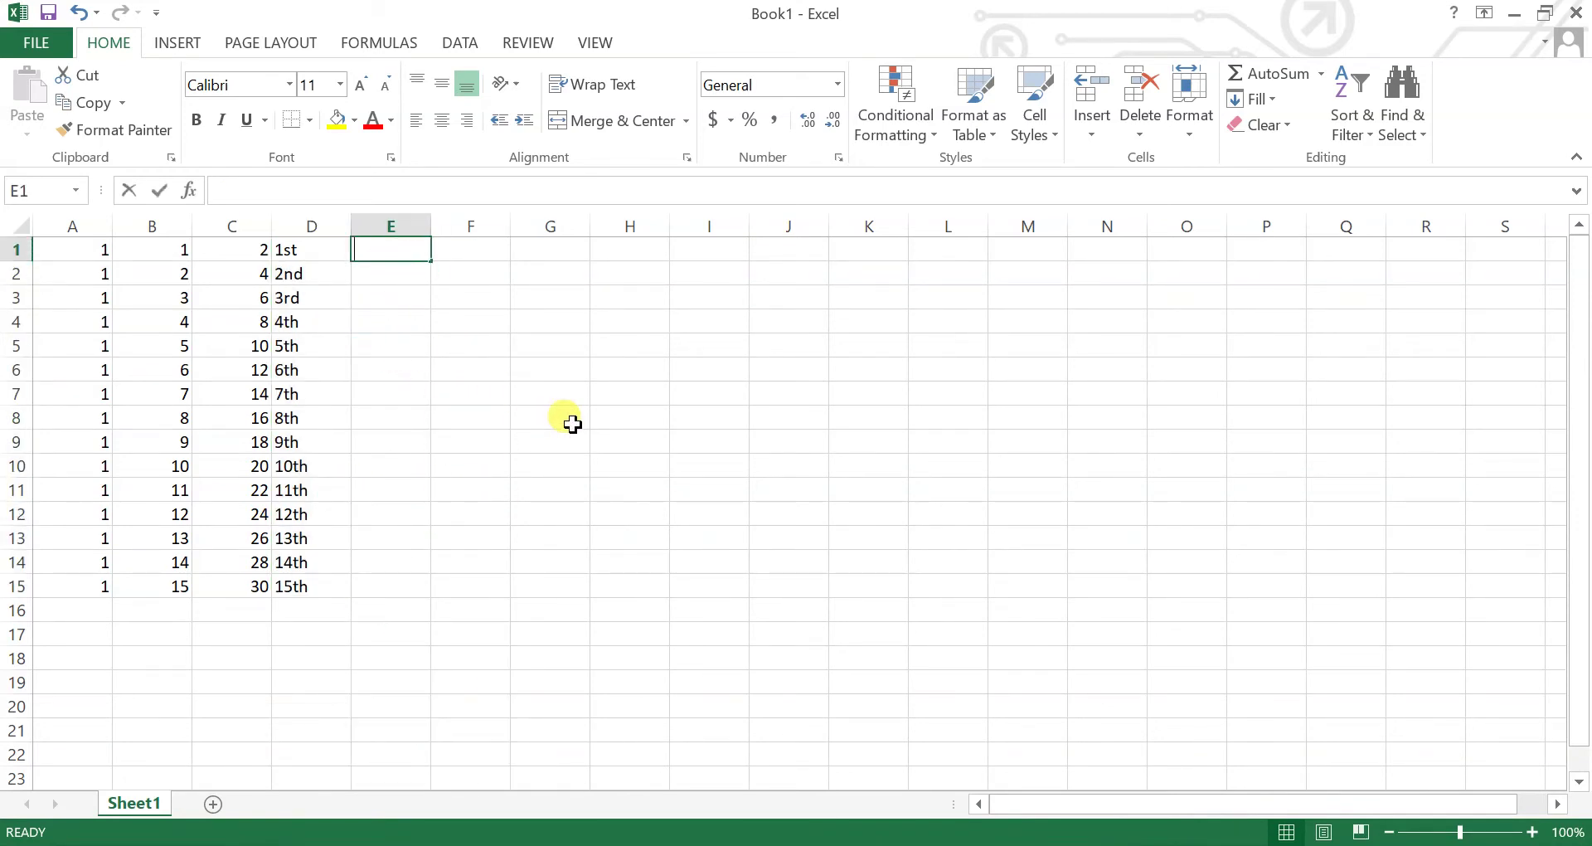
{"action": "type", "text": "M"}
{"action": "key", "text": "Return"}
{"action": "type", "text": "Tue"}
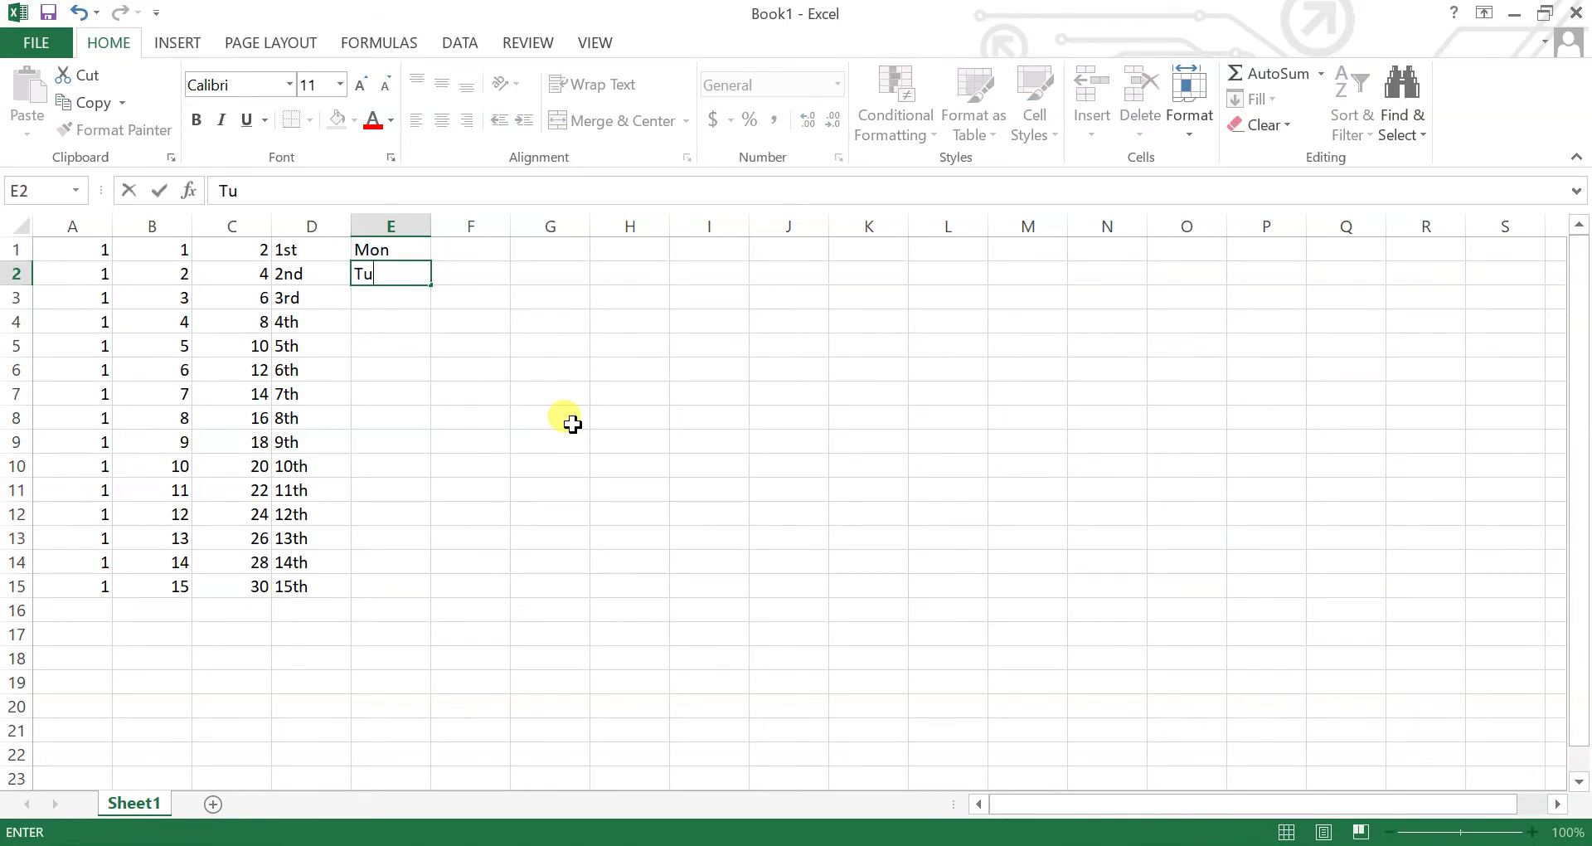
{"action": "key", "text": "Return"}
{"action": "left_click_drag", "start_coordinate": [396, 246], "coordinate": [399, 274]}
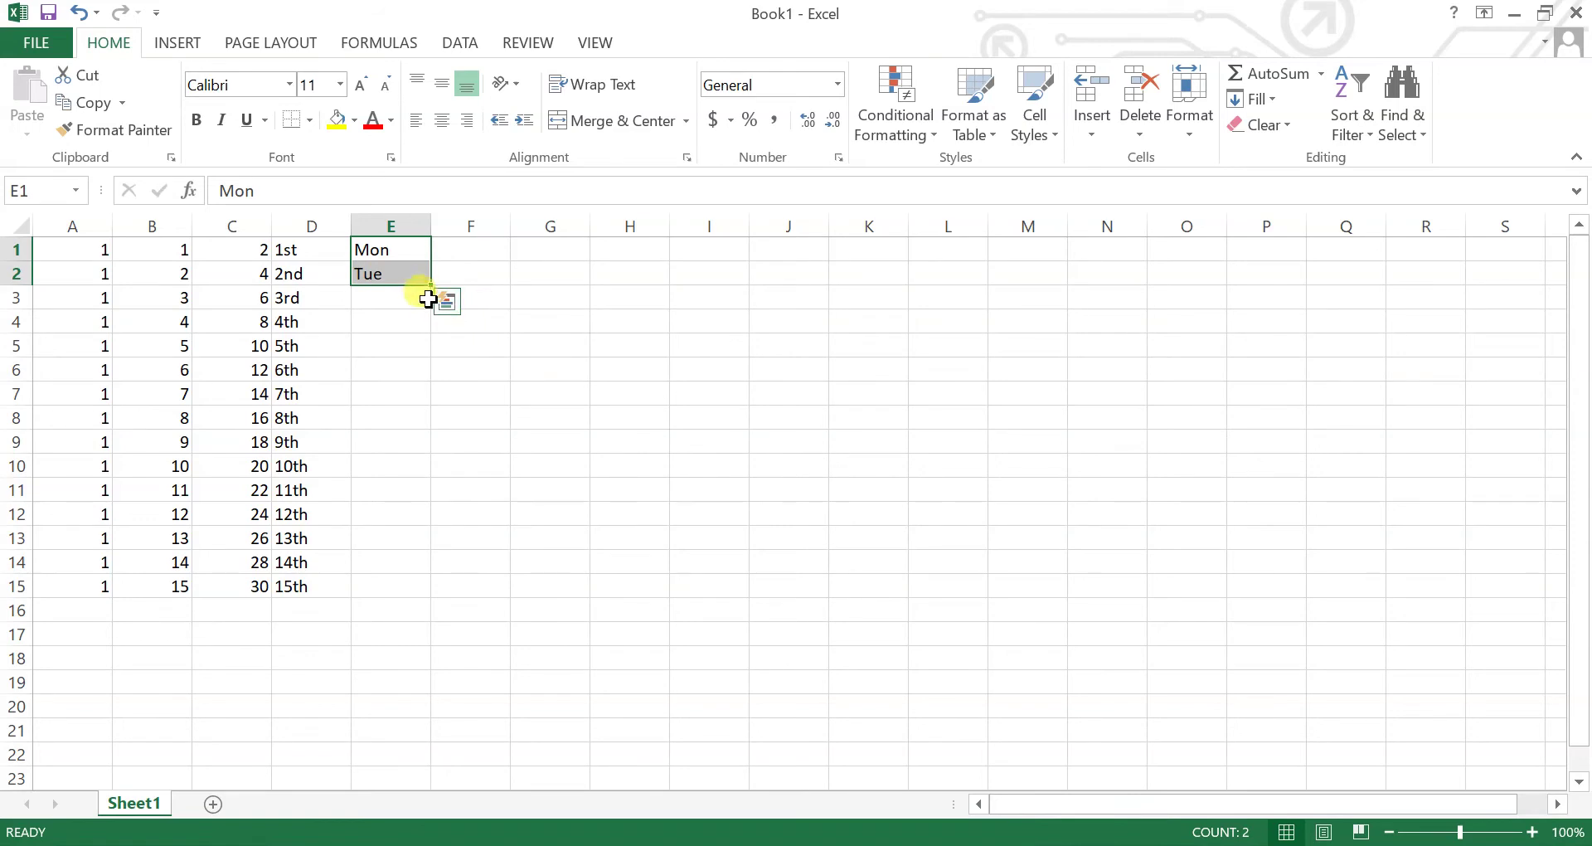
{"action": "left_click_drag", "start_coordinate": [431, 287], "coordinate": [435, 414]}
{"action": "left_click", "coordinate": [405, 445]}
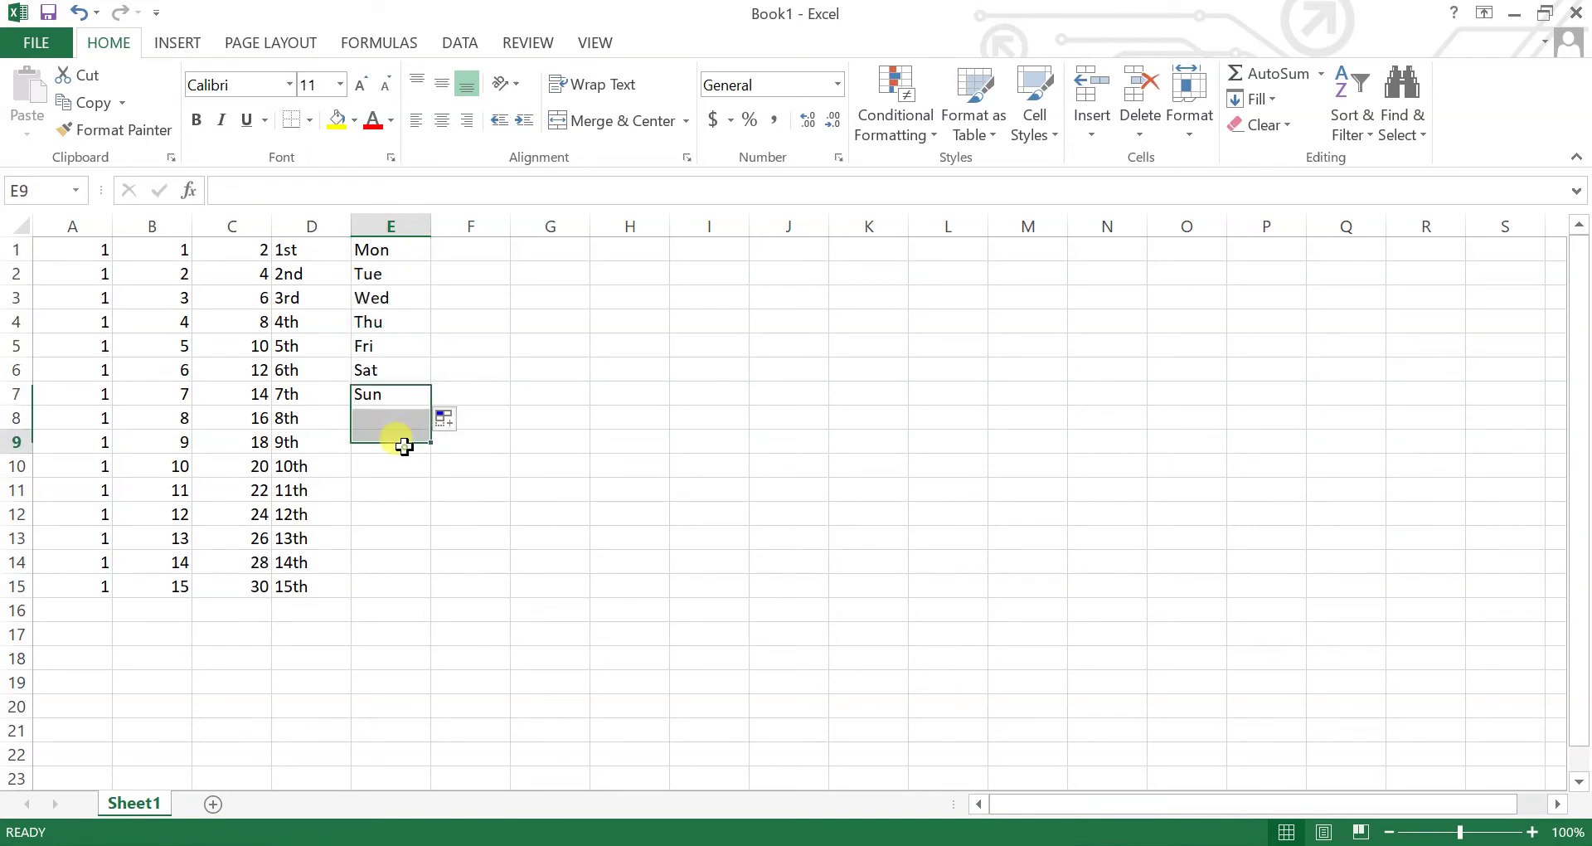
{"action": "left_click_drag", "start_coordinate": [377, 248], "coordinate": [418, 400]}
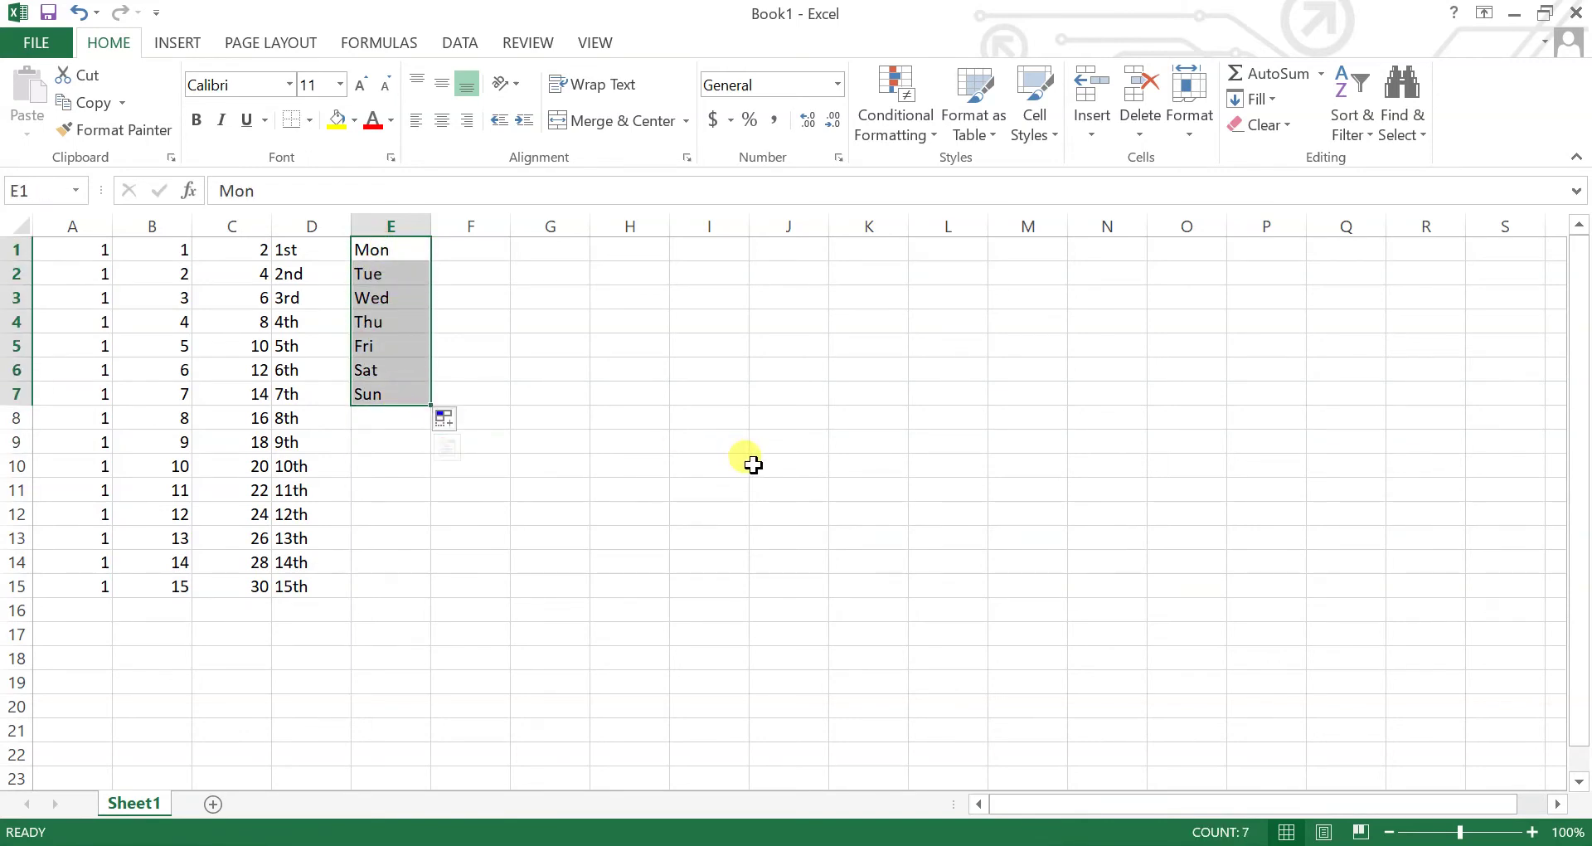
{"action": "left_click", "coordinate": [401, 492]}
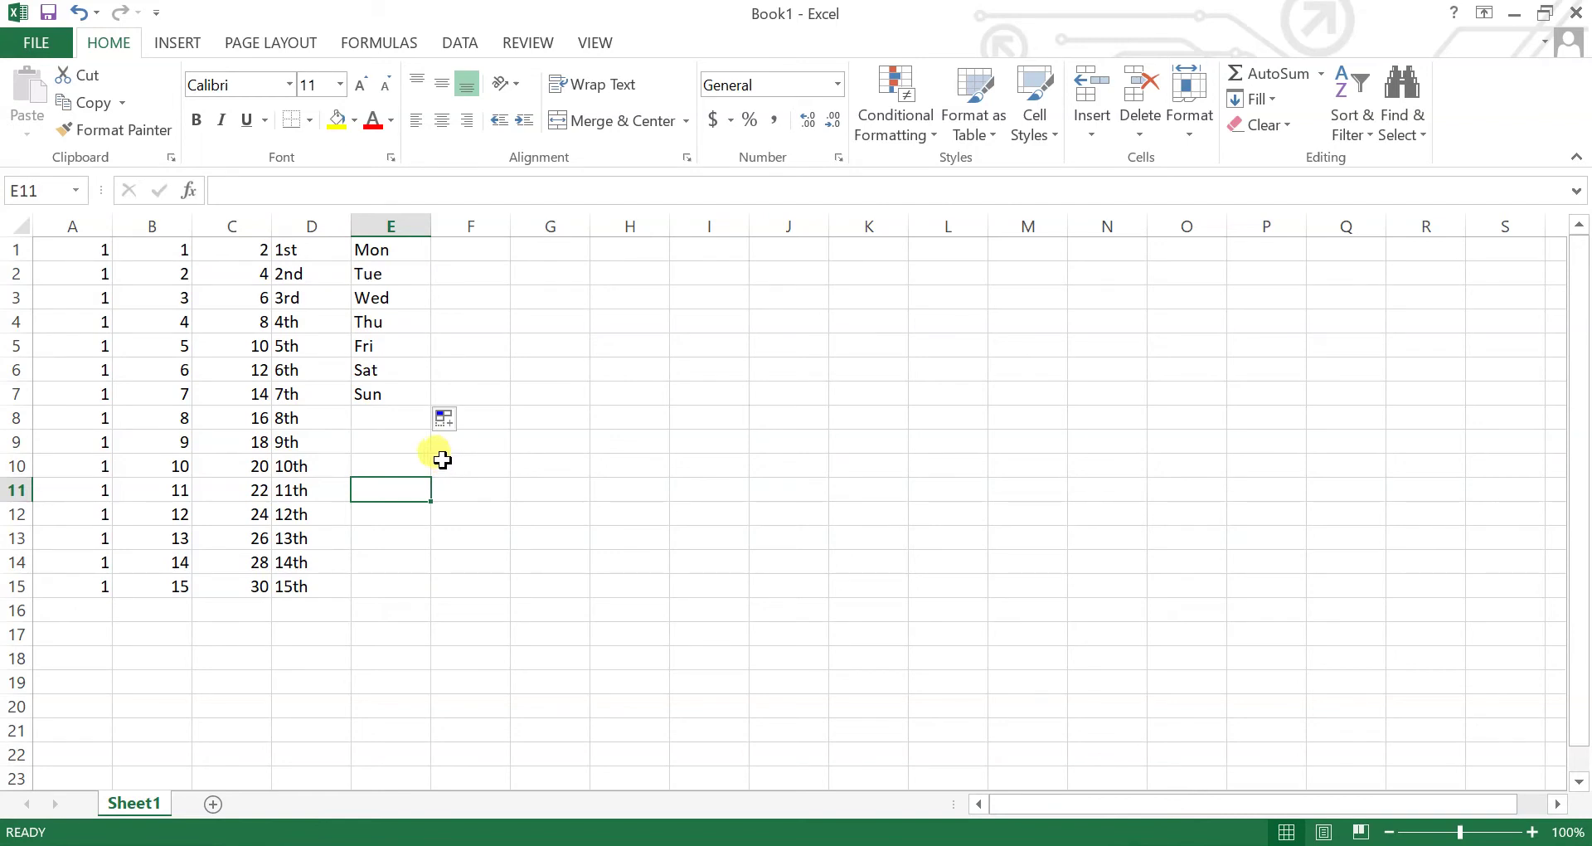
{"action": "left_click", "coordinate": [396, 255]}
{"action": "left_click_drag", "start_coordinate": [396, 255], "coordinate": [429, 404]}
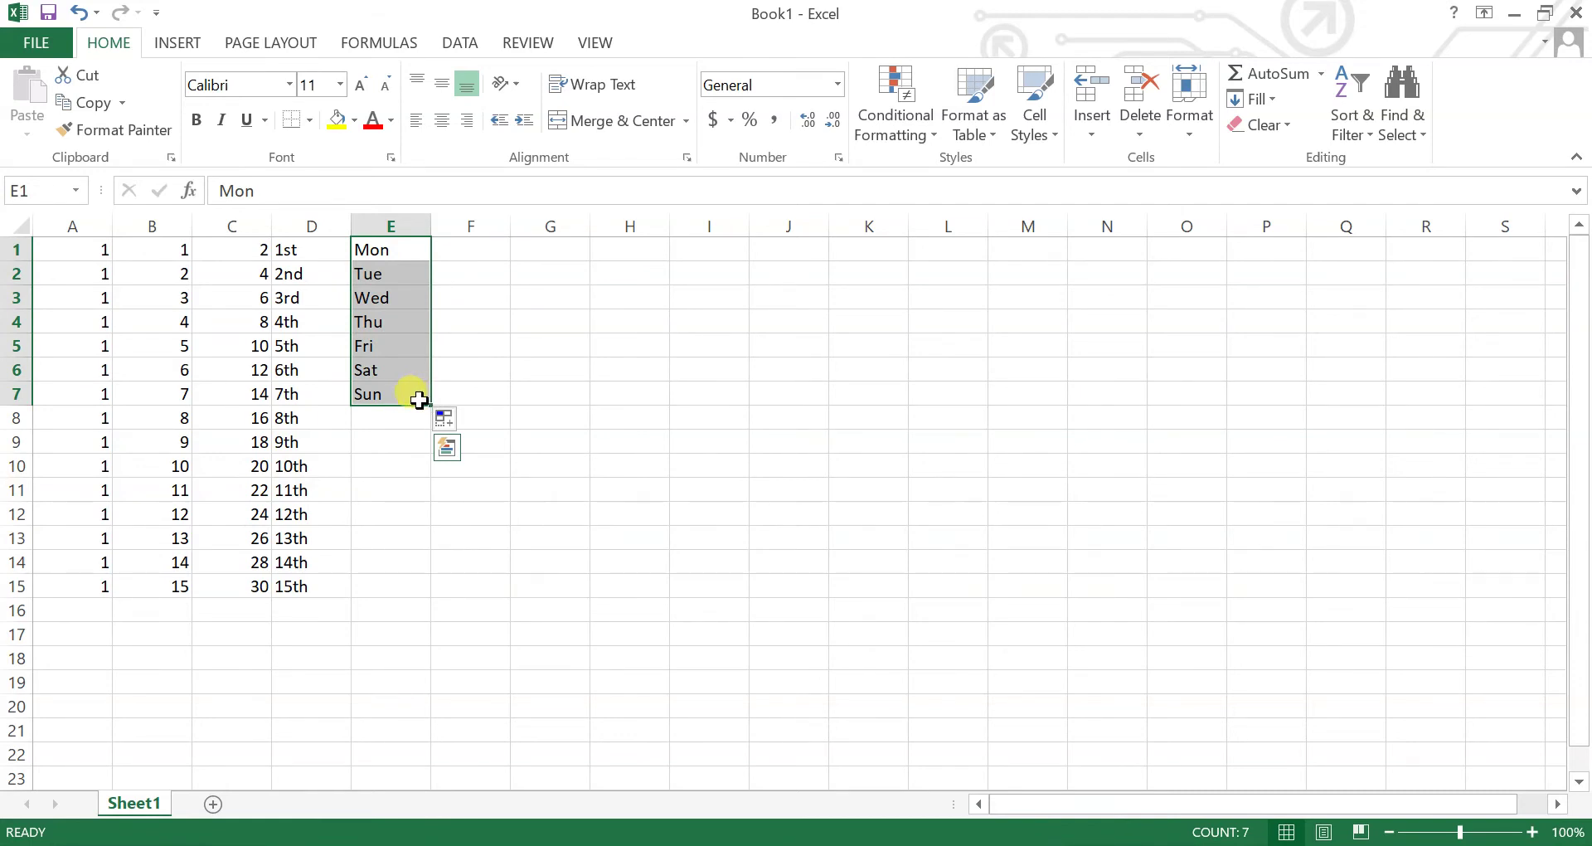
{"action": "left_click", "coordinate": [516, 365]}
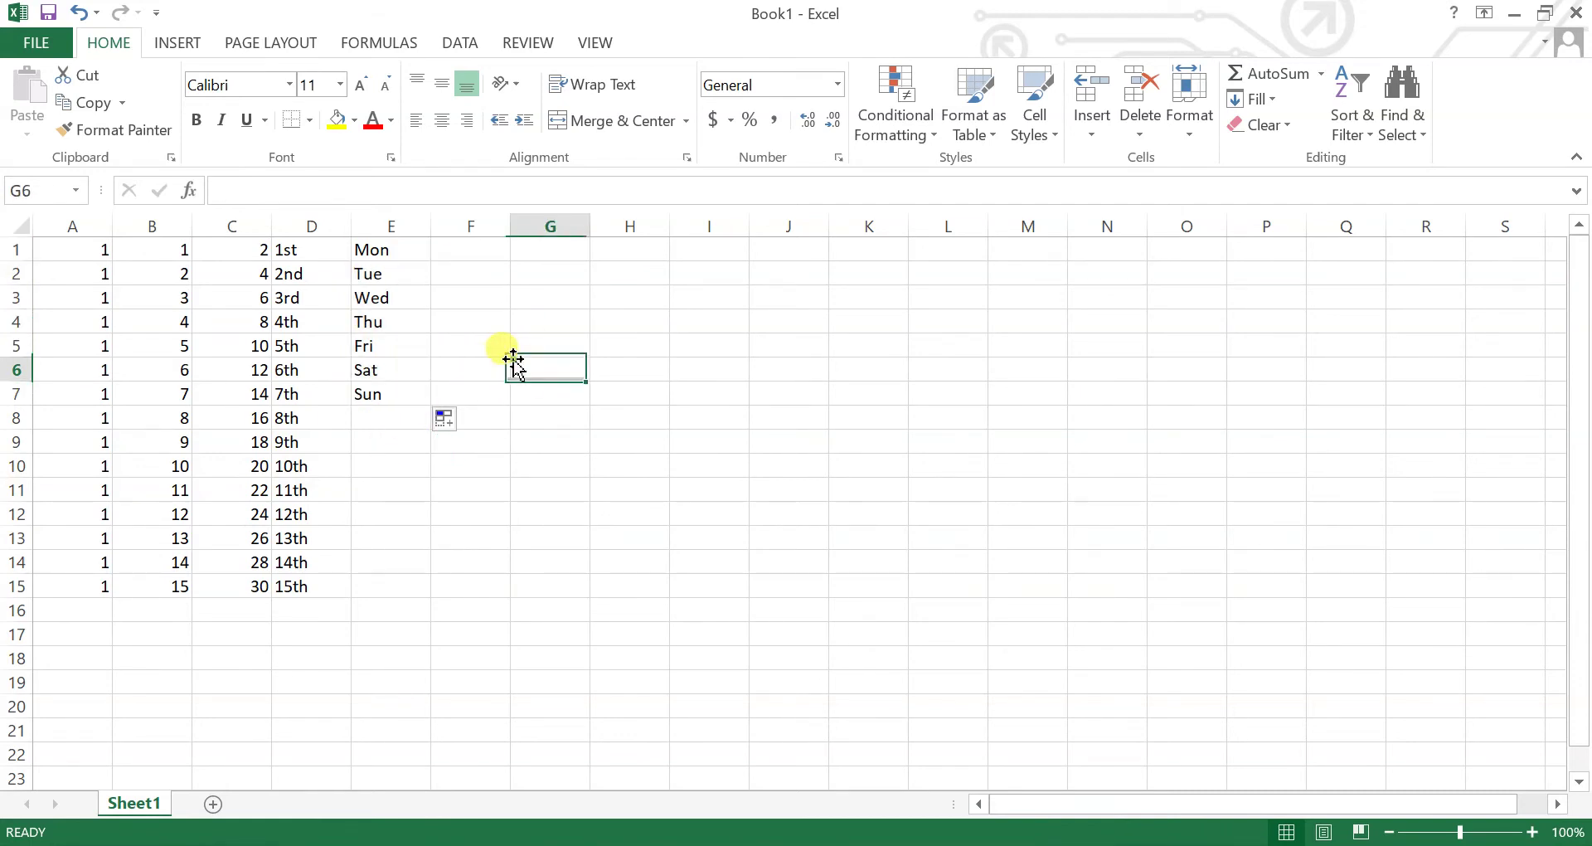
Disable the advanced option Enable fill handle and cell drag-and-drop, and check for the fill handle on E1:E2
{"action": "left_click", "coordinate": [33, 45]}
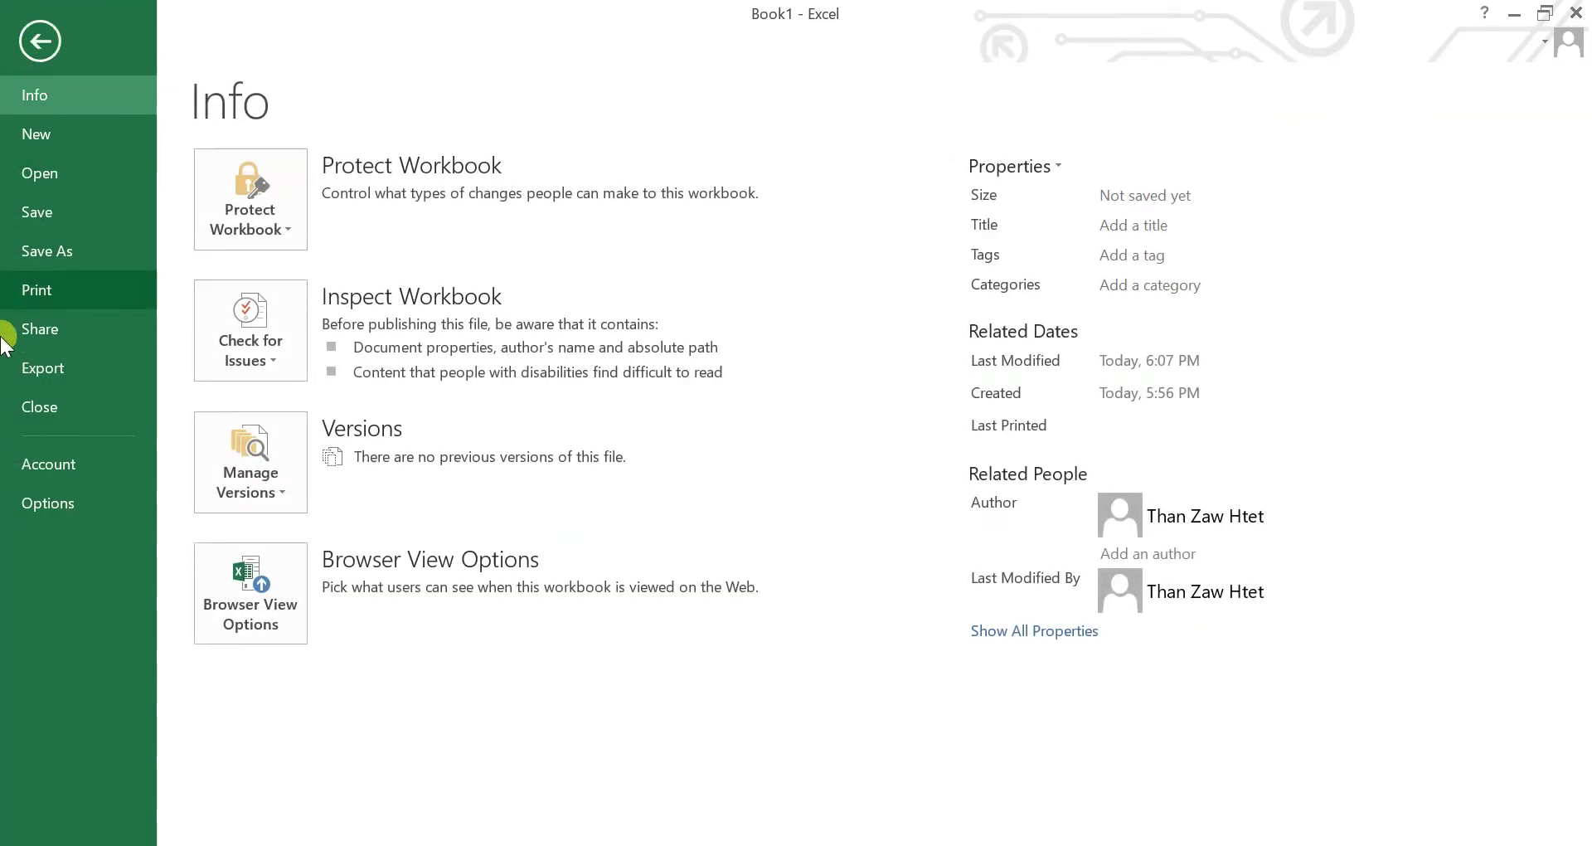
{"action": "left_click", "coordinate": [36, 501]}
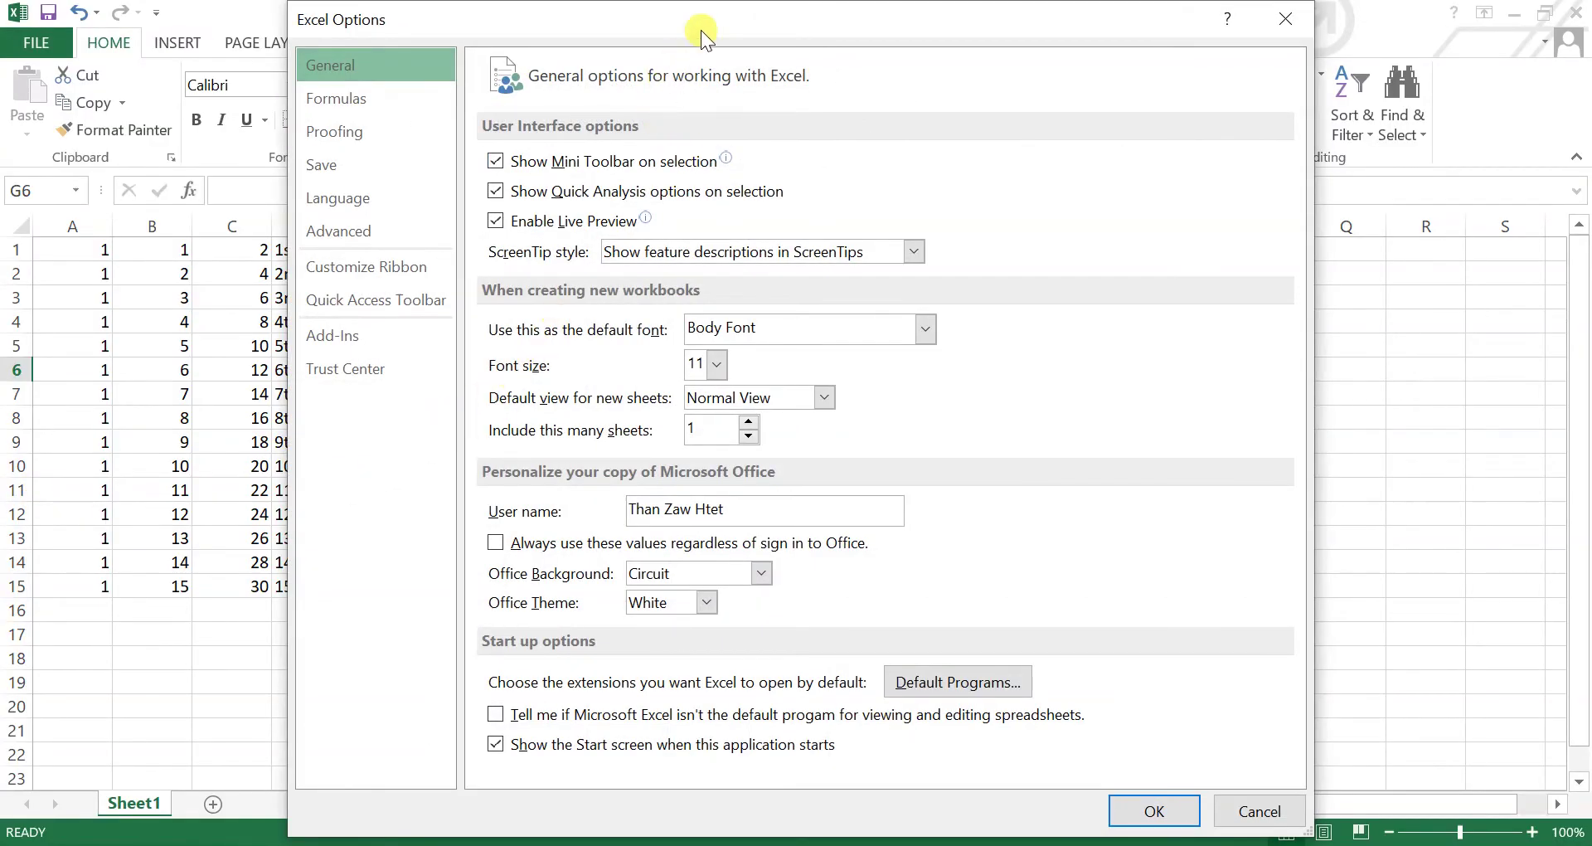
{"action": "mouse_move", "coordinate": [845, 22]}
{"action": "left_mouse_down"}
{"action": "mouse_move", "coordinate": [827, 4]}
{"action": "mouse_move", "coordinate": [825, 30]}
{"action": "left_mouse_up"}
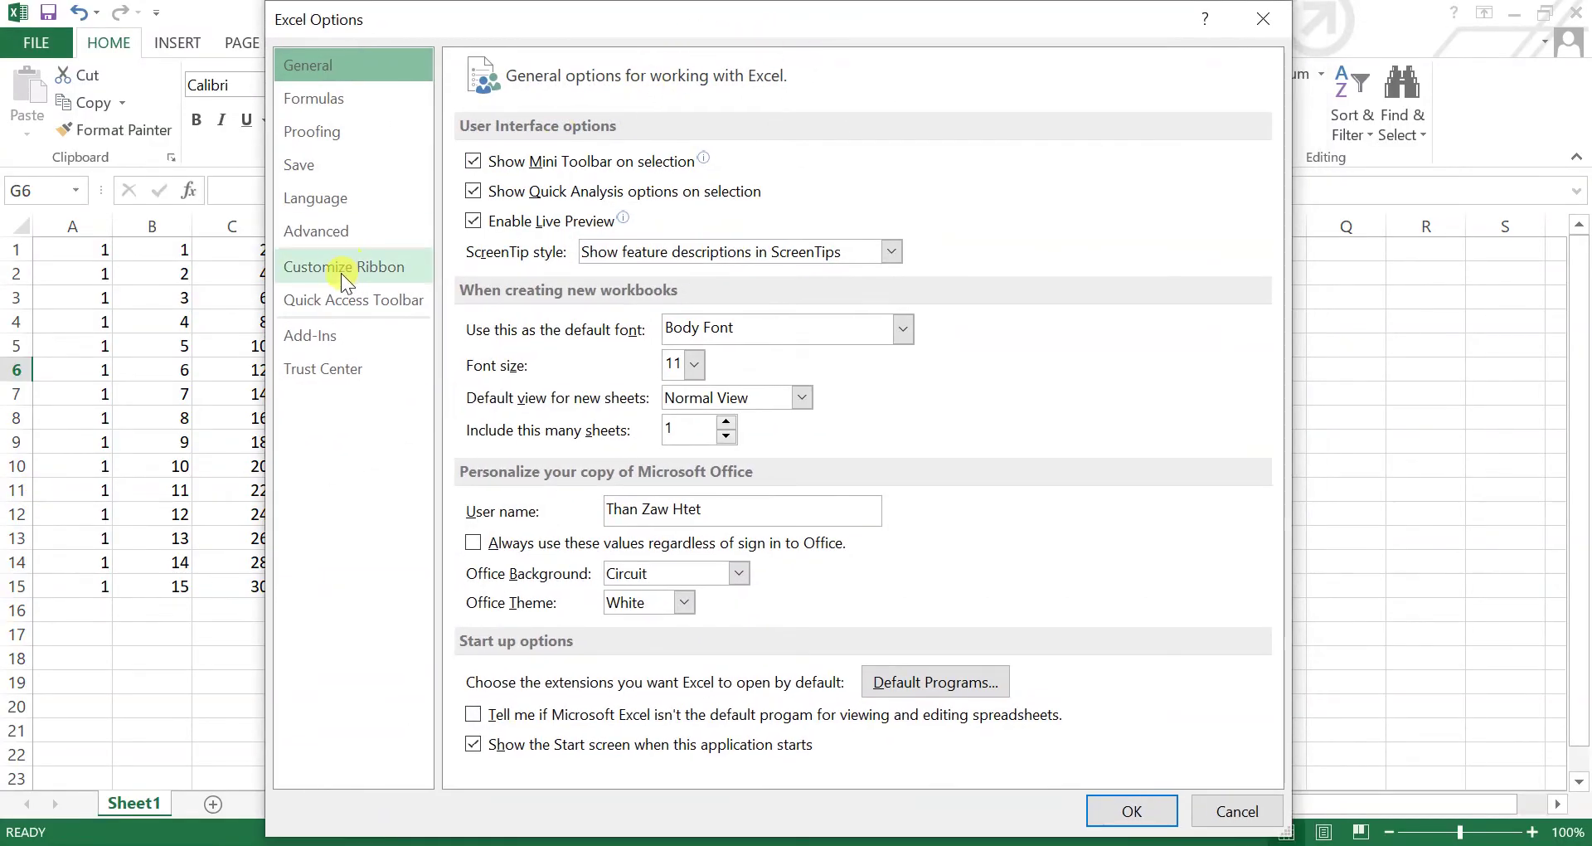
{"action": "left_click", "coordinate": [350, 229]}
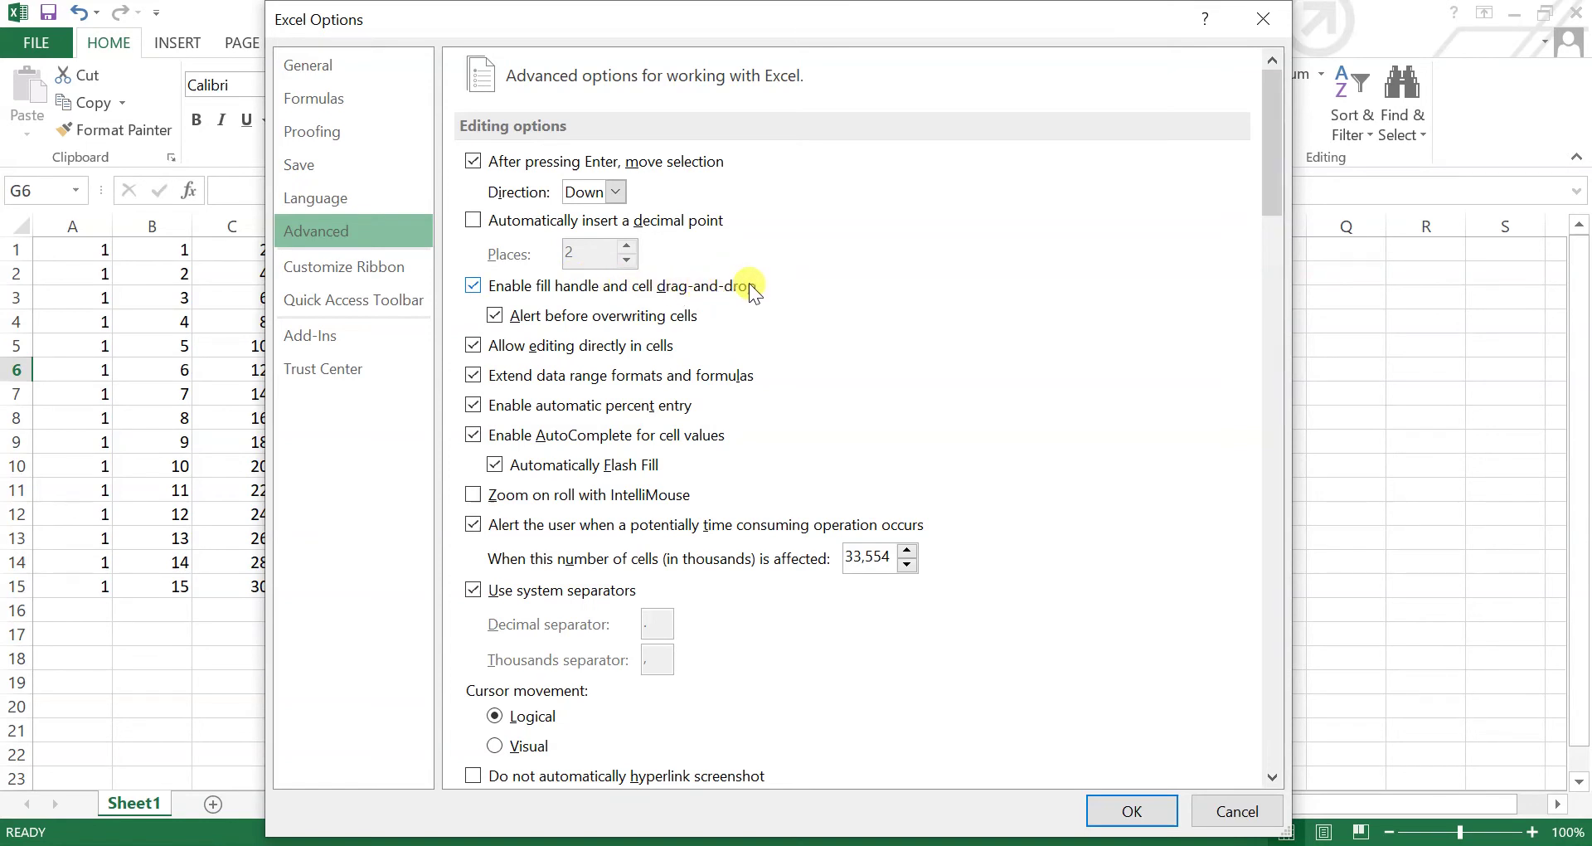
{"action": "left_click", "coordinate": [474, 286]}
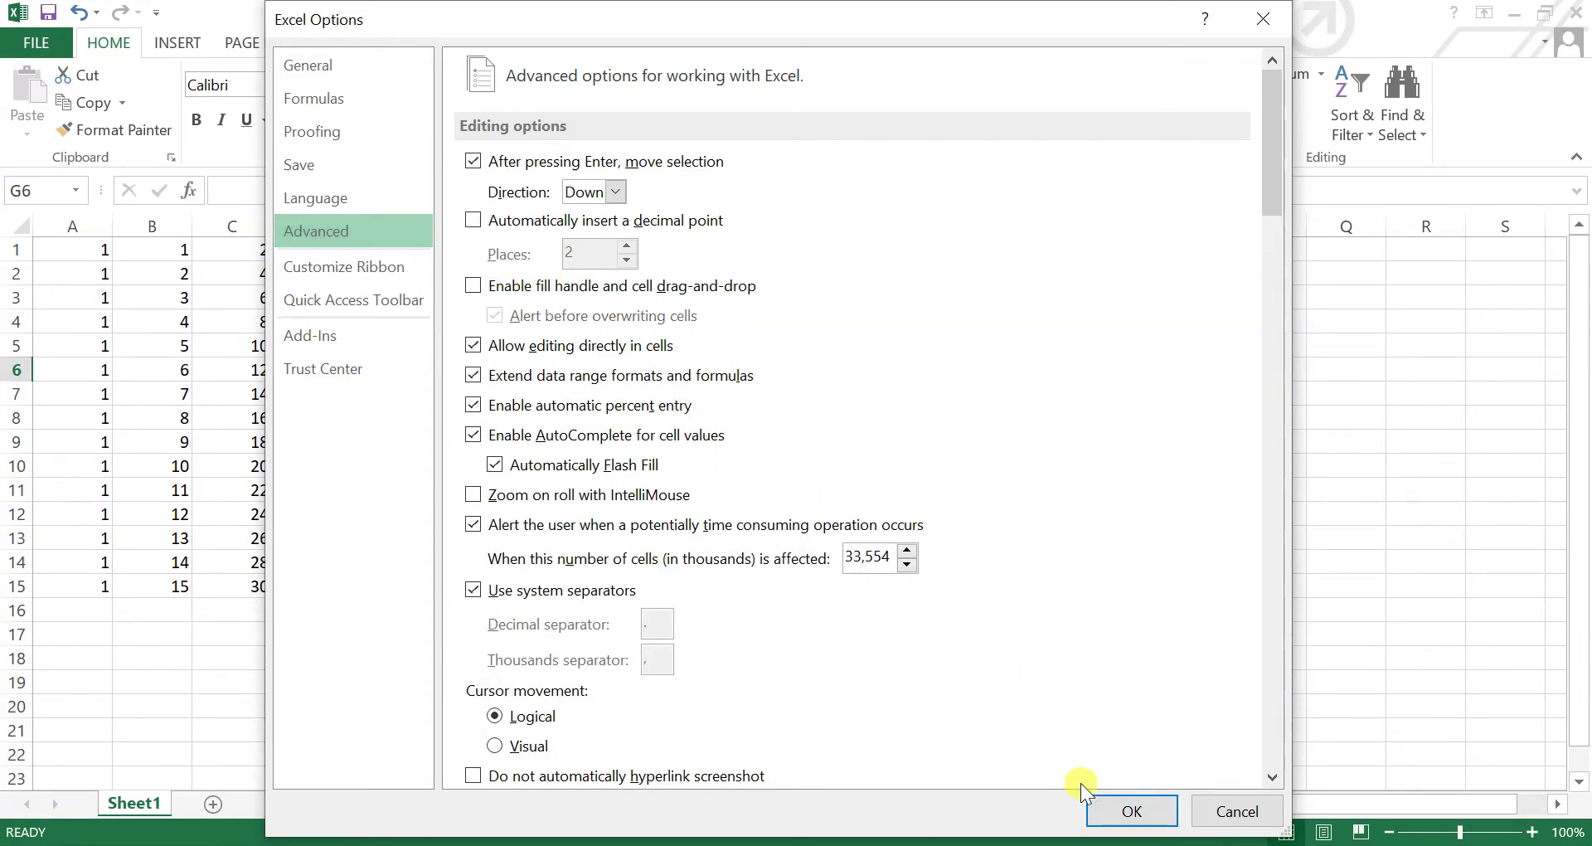
{"action": "left_click", "coordinate": [1130, 811]}
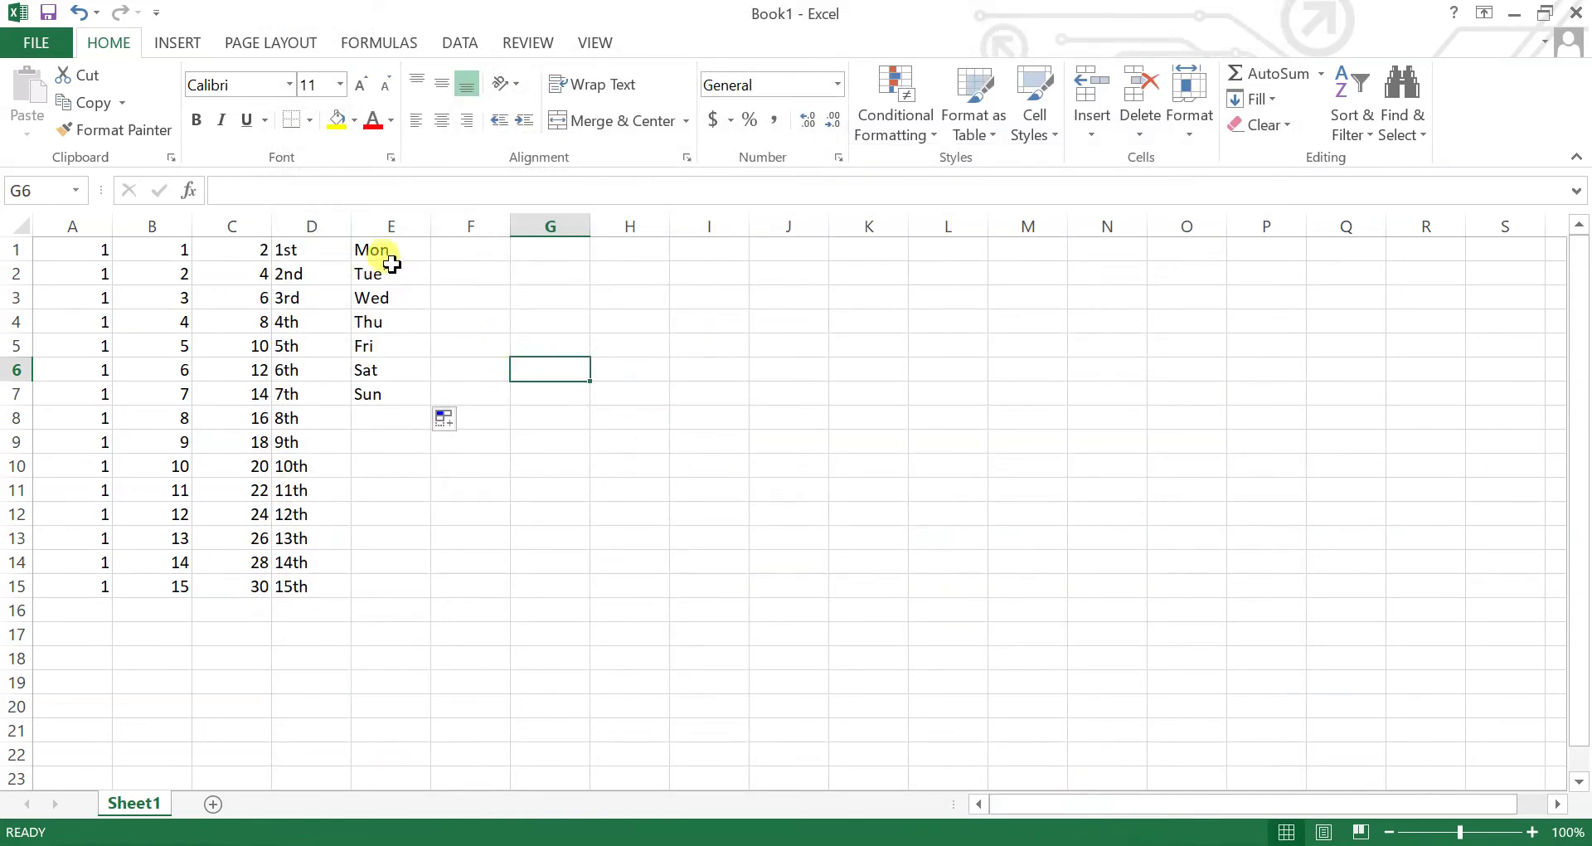
{"action": "left_click_drag", "start_coordinate": [373, 245], "coordinate": [428, 283]}
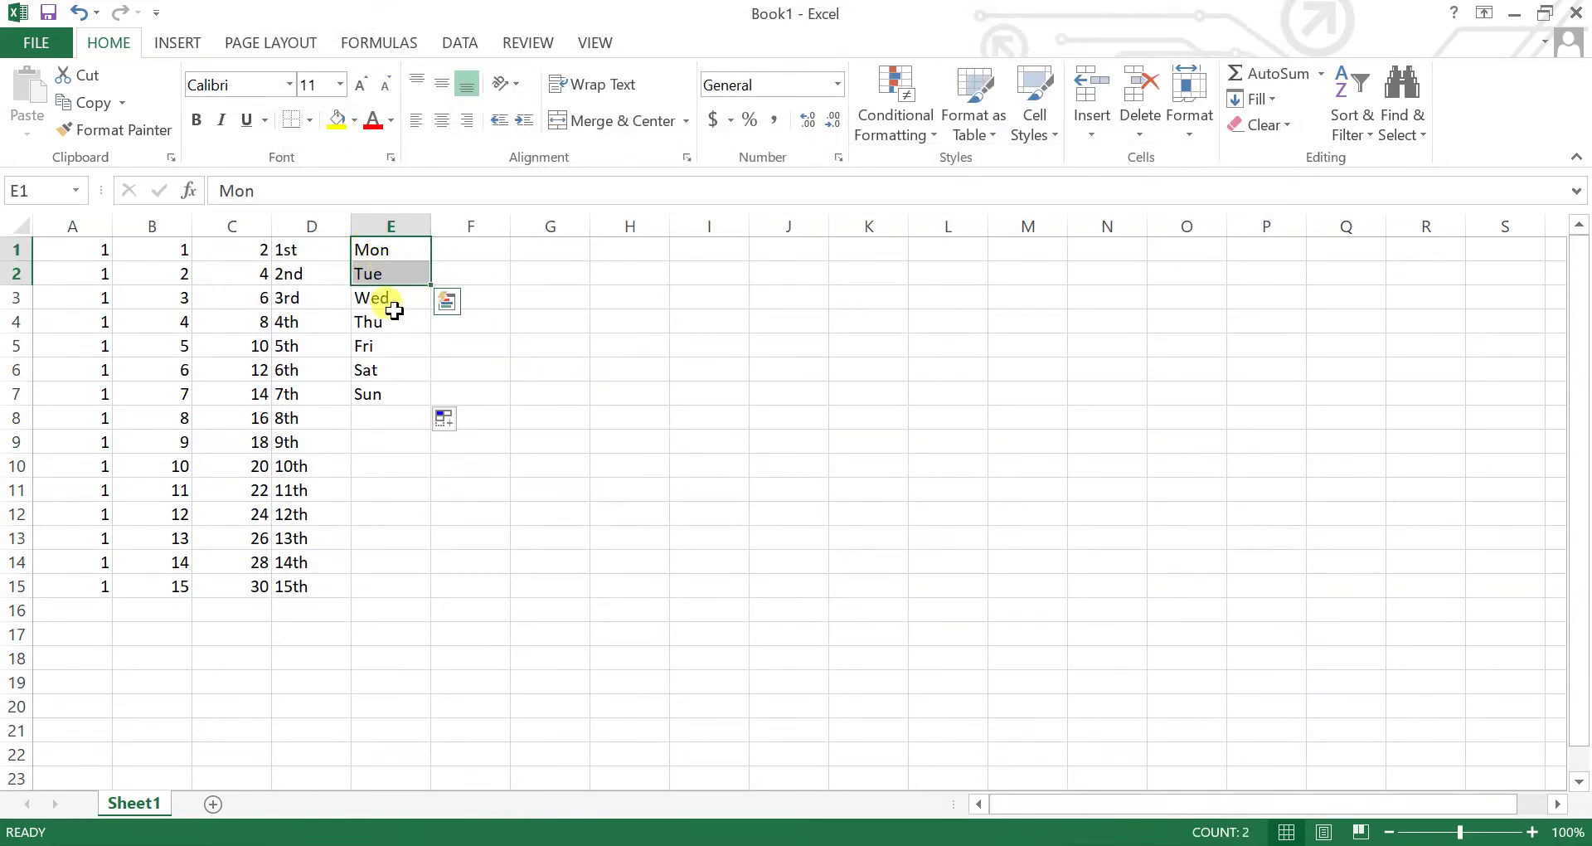
{"action": "left_click", "coordinate": [540, 342]}
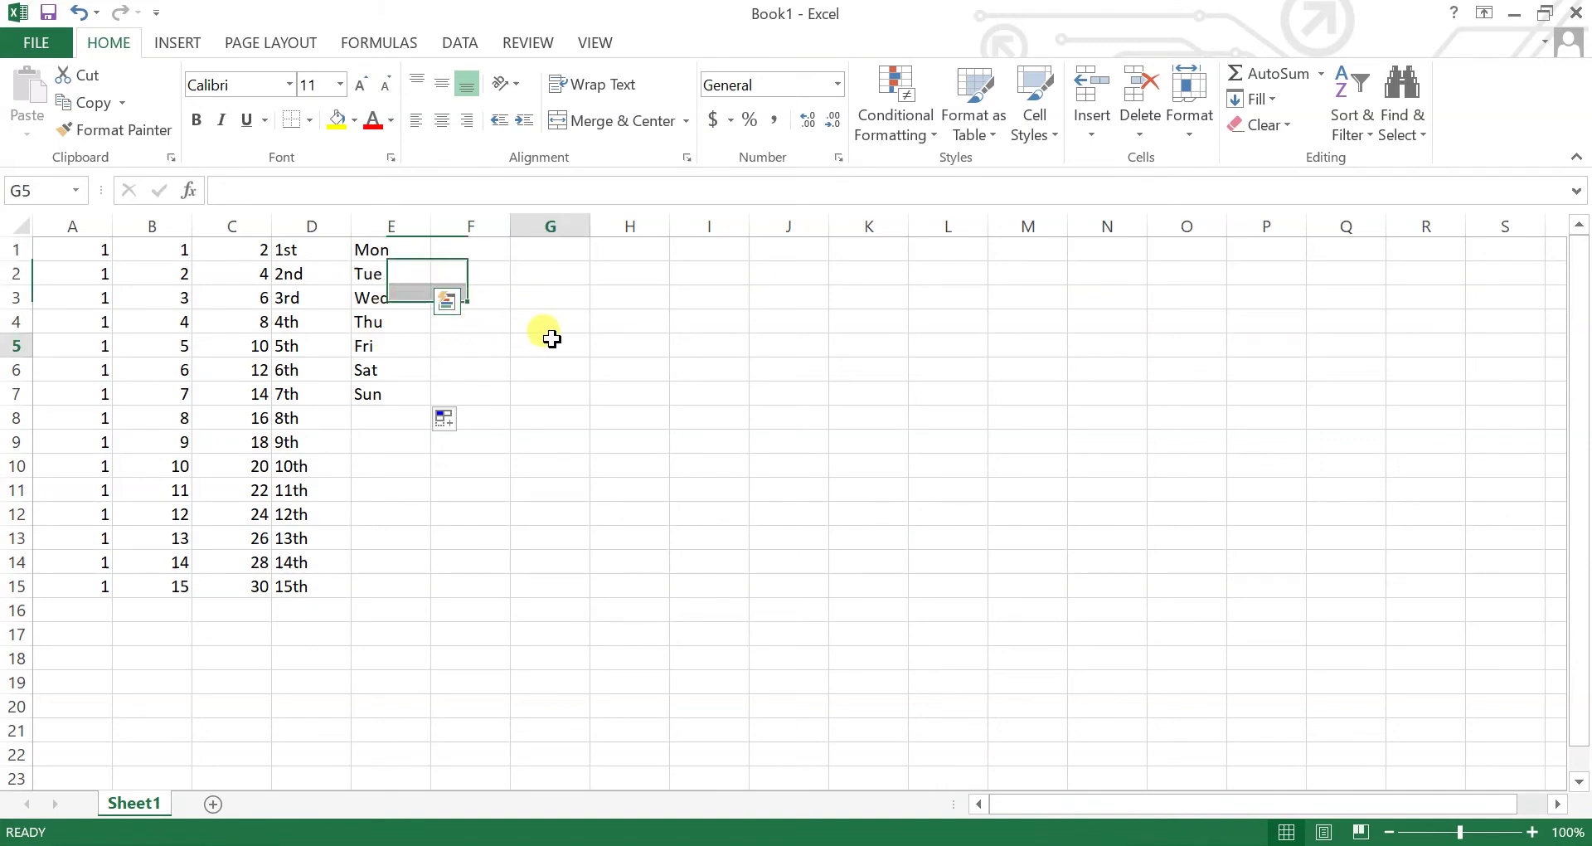
Re-enable the advanced option Enable fill handle and cell drag-and-drop, and check the fill handle on E1:E2 again
{"action": "left_click", "coordinate": [28, 46]}
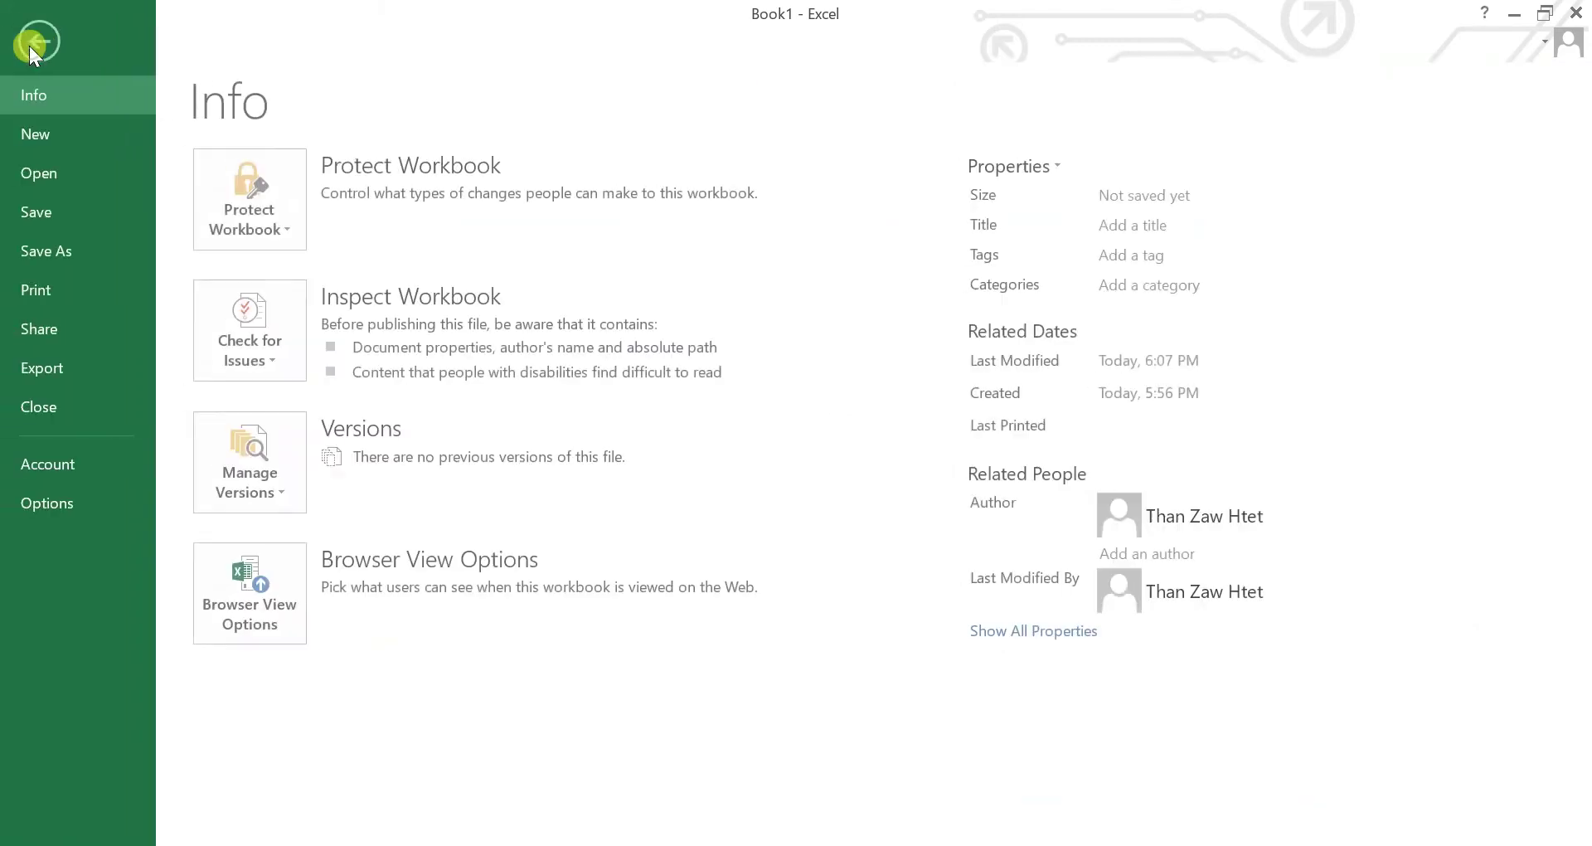
{"action": "left_click", "coordinate": [42, 501]}
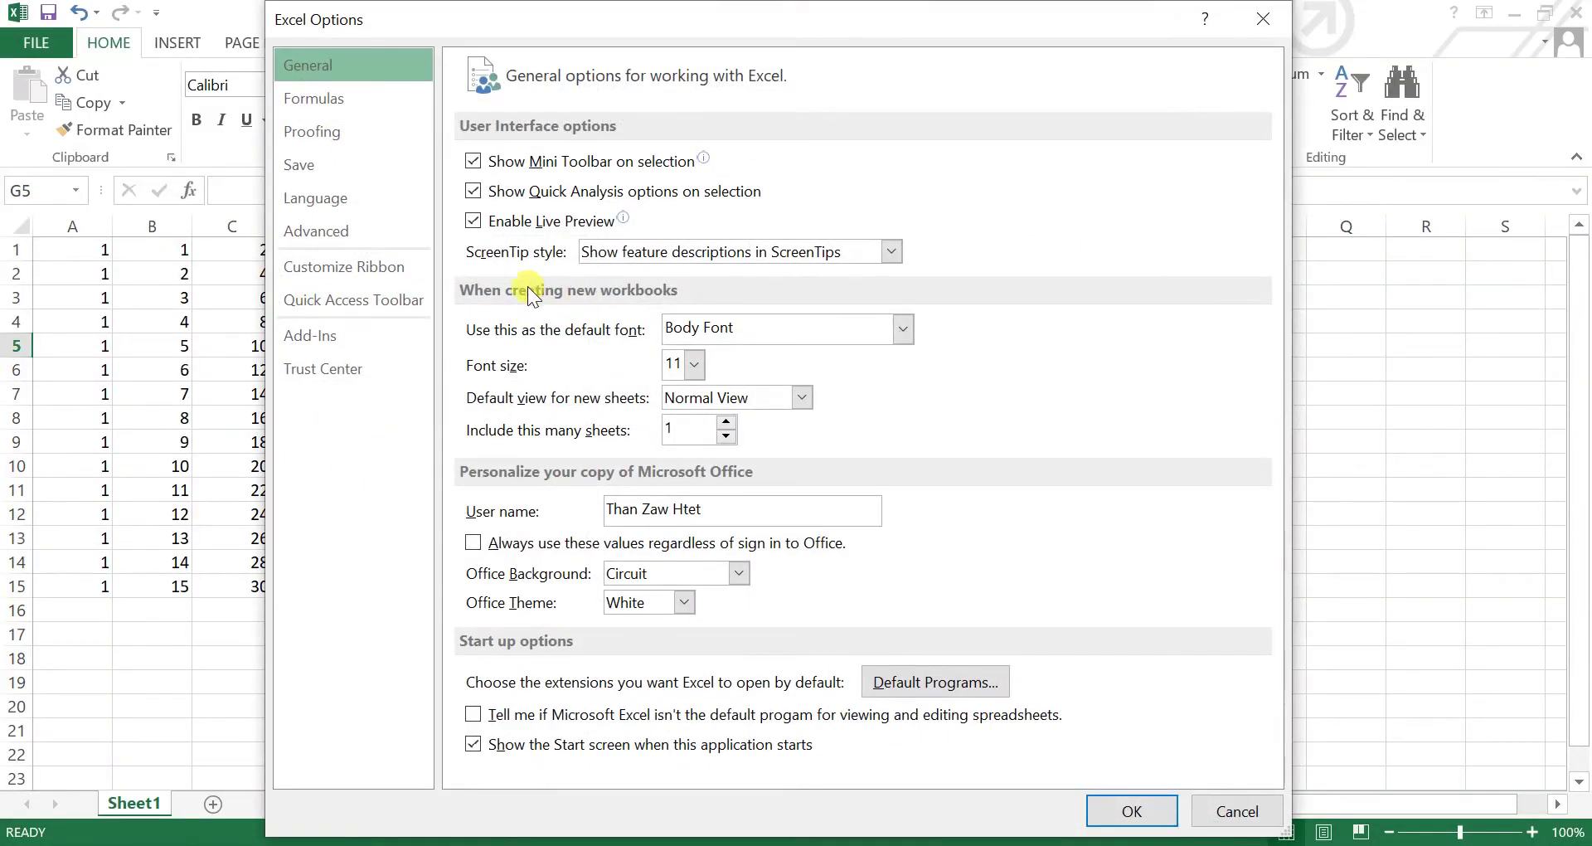
{"action": "left_click", "coordinate": [340, 236]}
{"action": "left_click", "coordinate": [469, 286]}
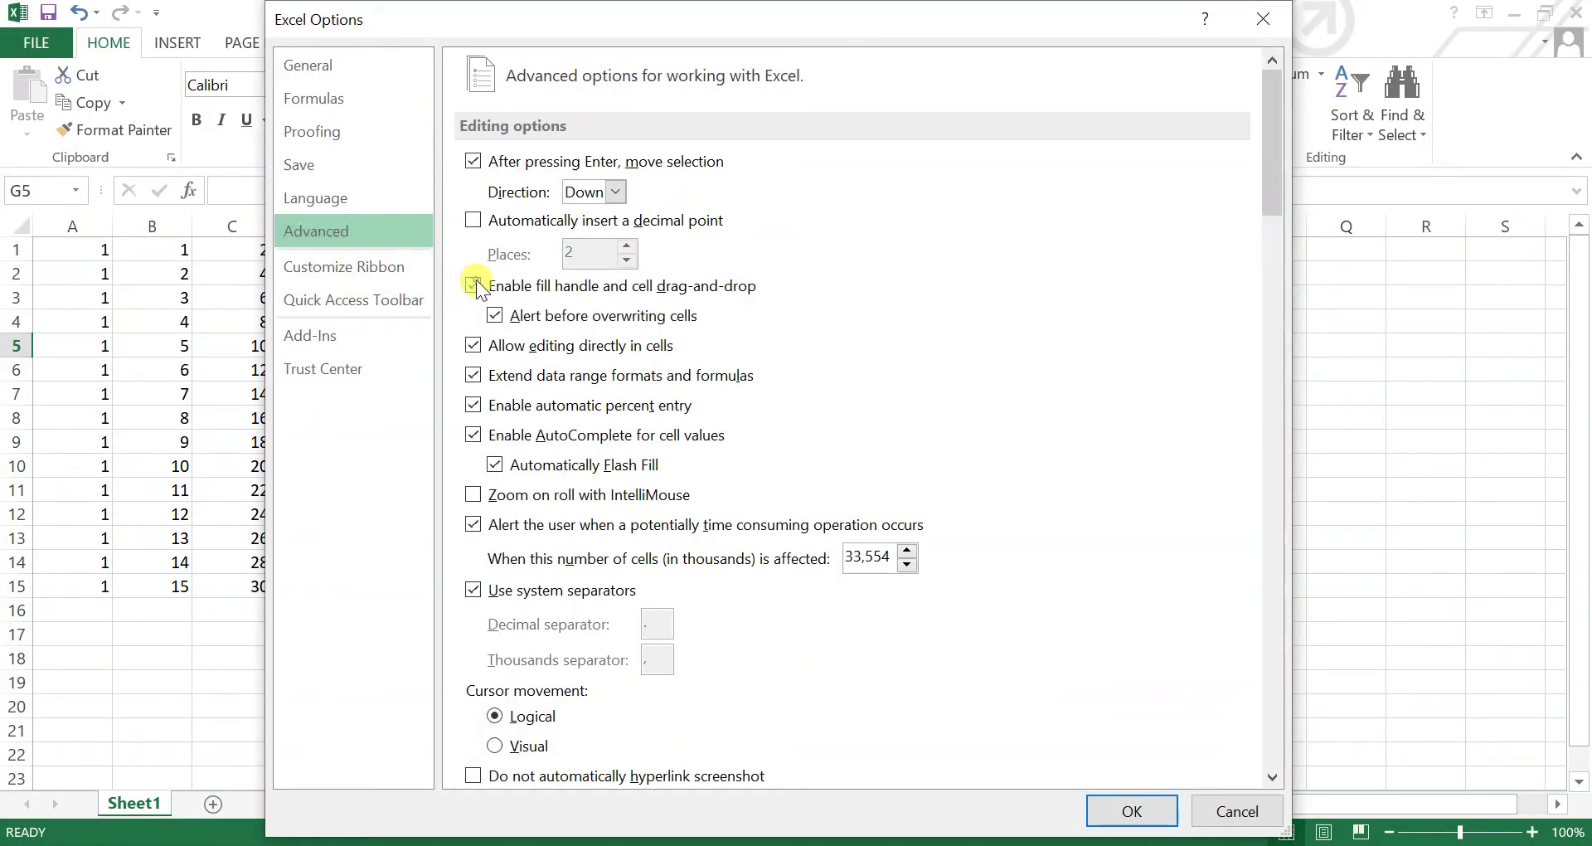
{"action": "left_click", "coordinate": [1131, 810]}
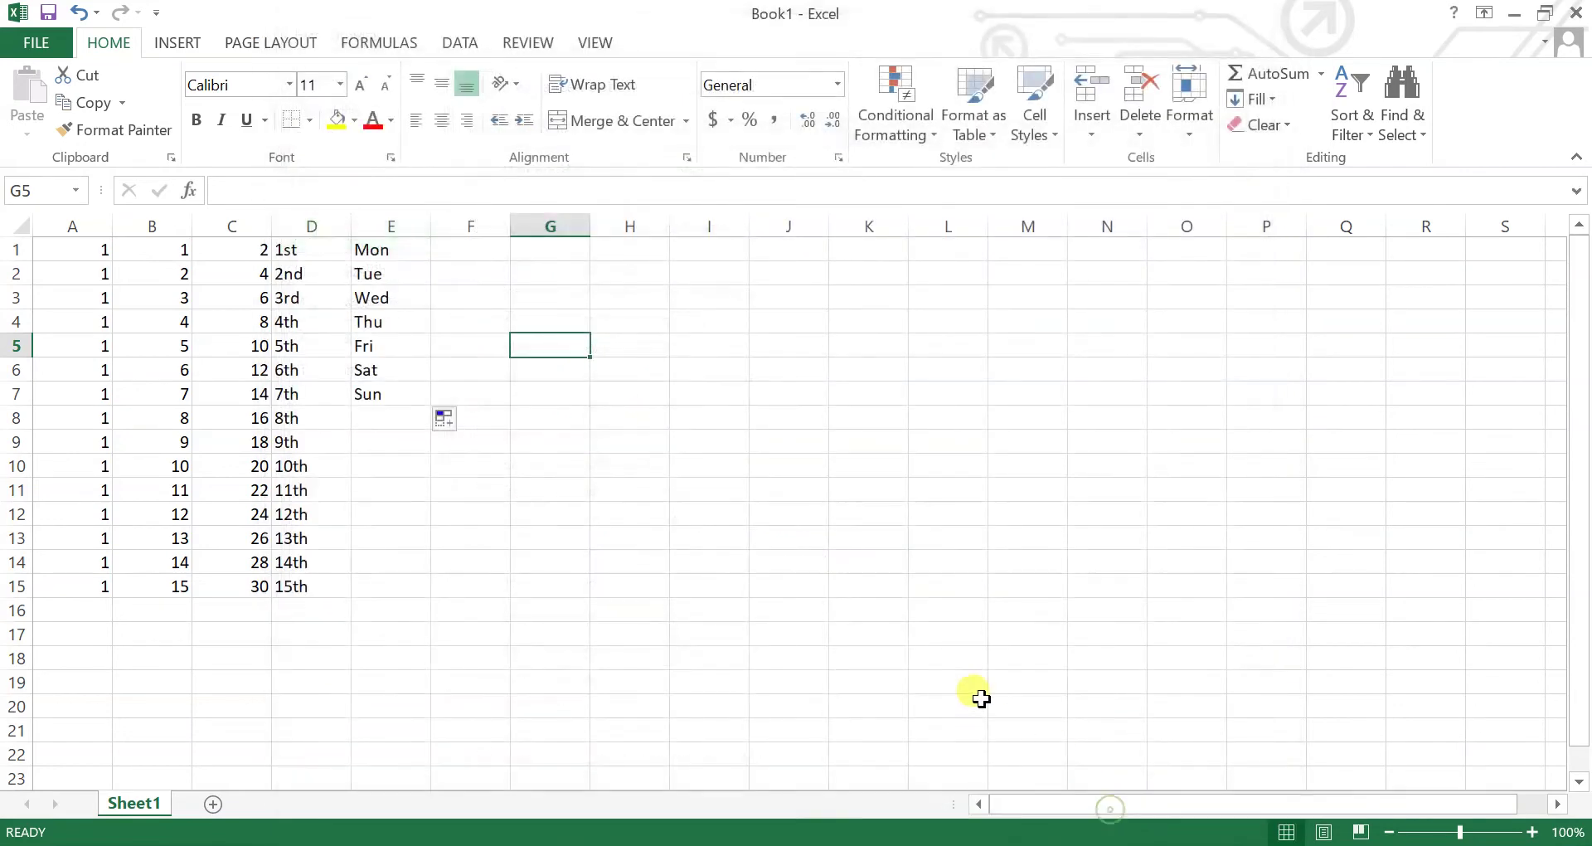
{"action": "left_click_drag", "start_coordinate": [380, 267], "coordinate": [419, 282]}
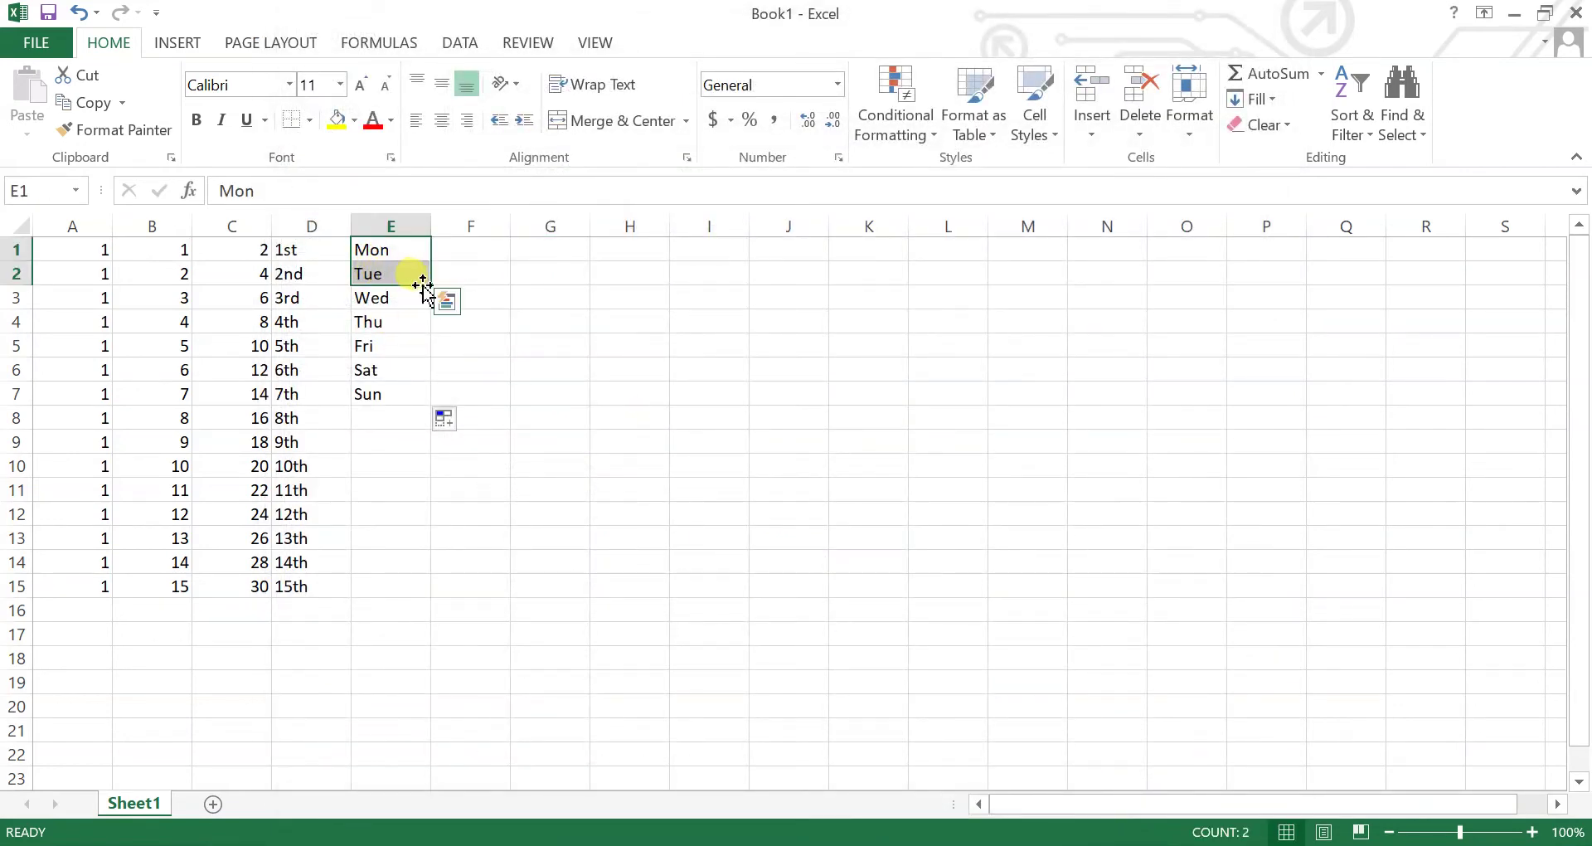
{"action": "left_click", "coordinate": [539, 366]}
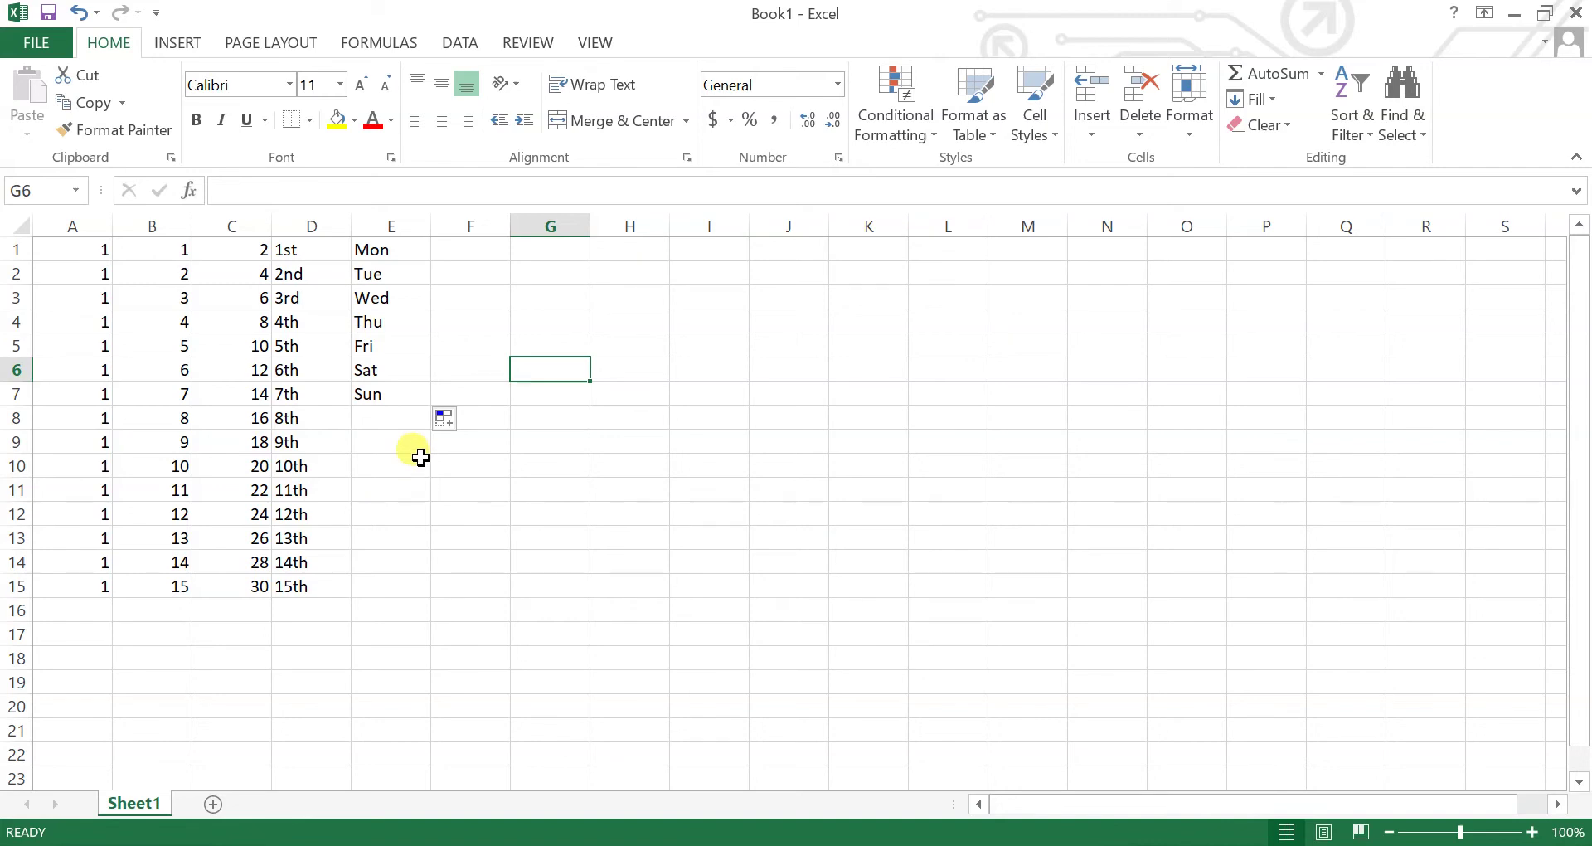
Enter High in G1, Medium in G2 and Small in G3
{"action": "left_click", "coordinate": [528, 456]}
{"action": "left_click_drag", "start_coordinate": [532, 252], "coordinate": [544, 272]}
{"action": "left_click", "coordinate": [547, 271]}
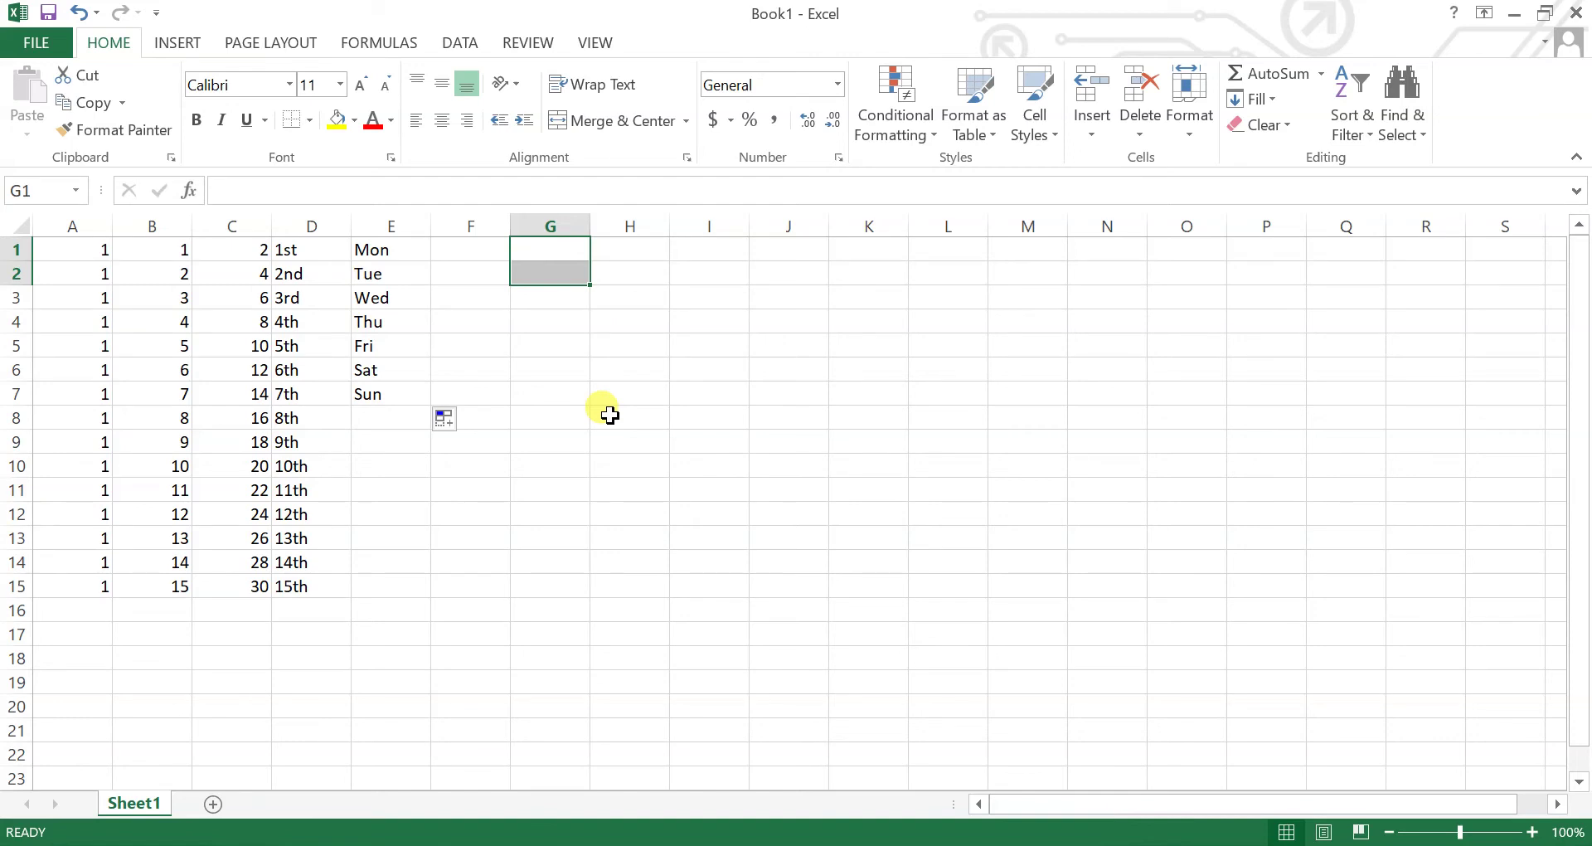
{"action": "type", "text": "High"}
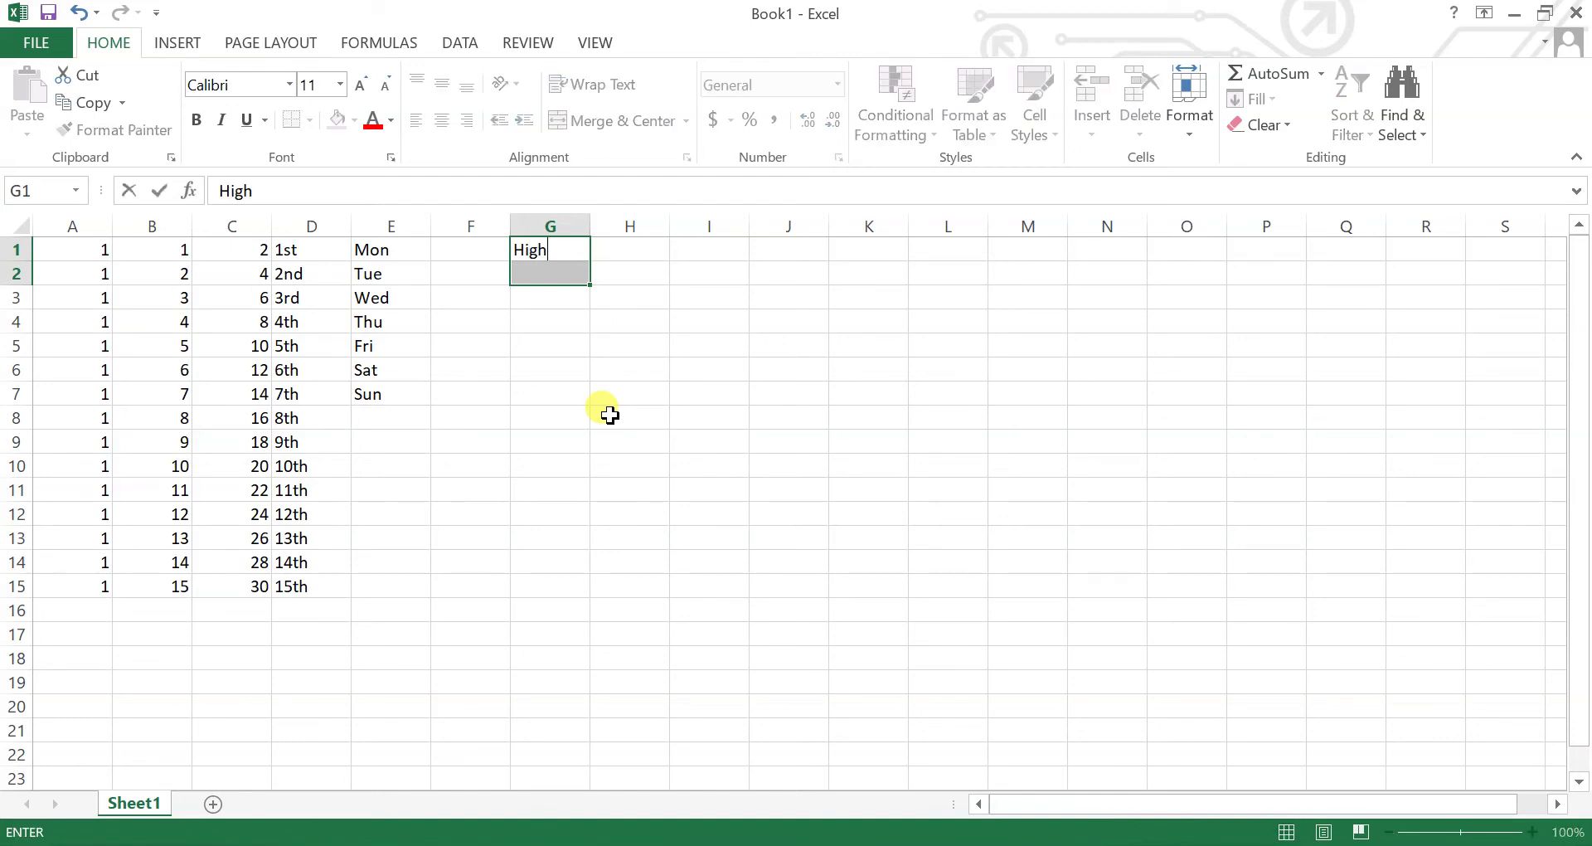
{"action": "key", "text": "Return"}
{"action": "left_click", "coordinate": [550, 360]}
{"action": "left_click", "coordinate": [539, 273]}
{"action": "type", "text": "Medium"}
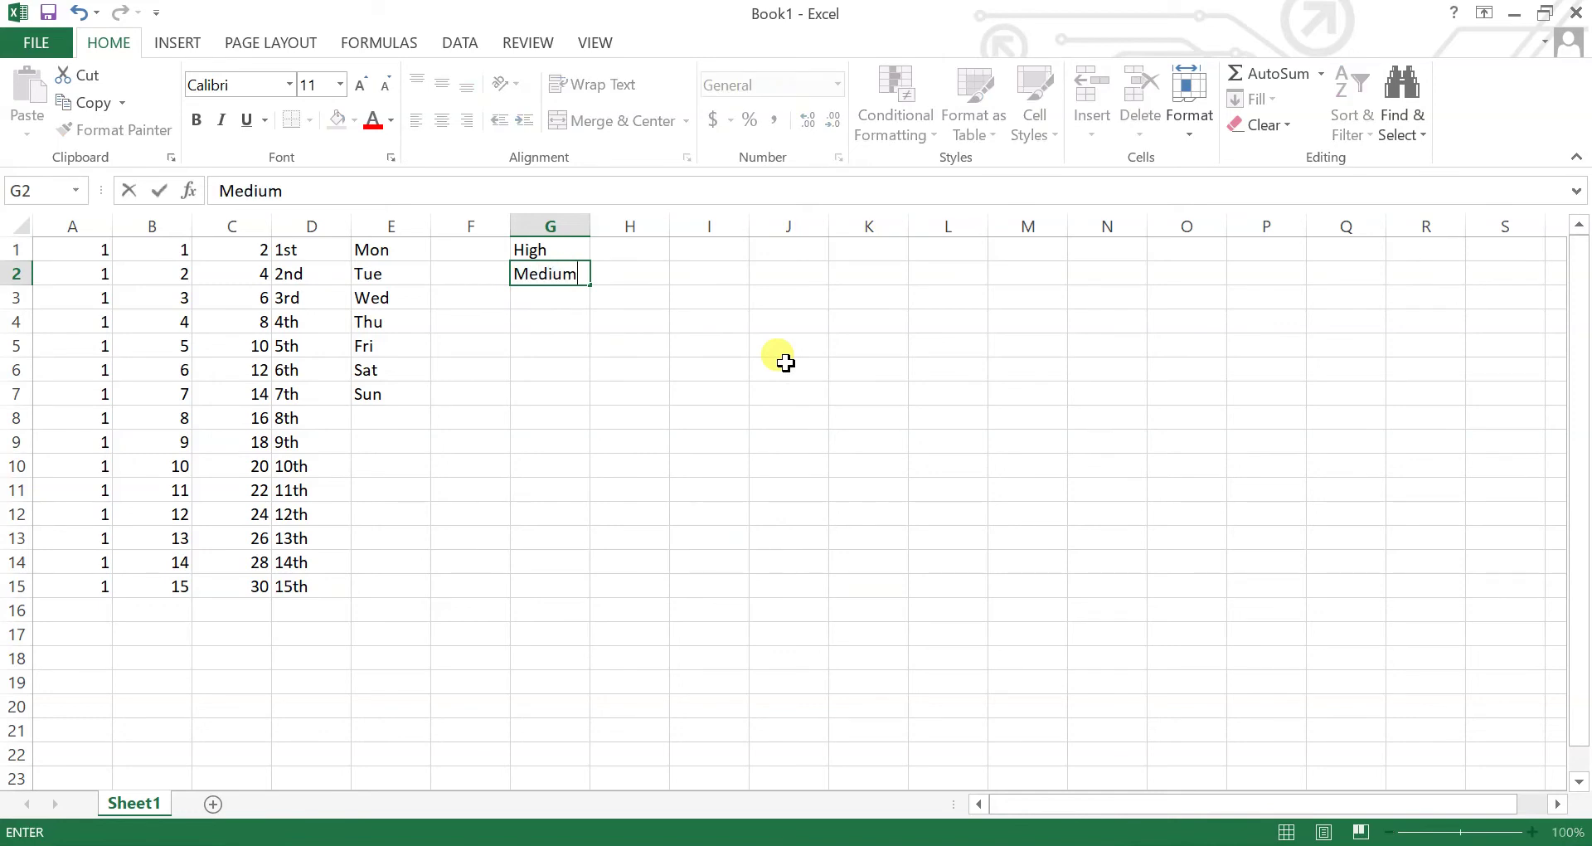
{"action": "key", "text": "Return"}
{"action": "type", "text": "Share"}
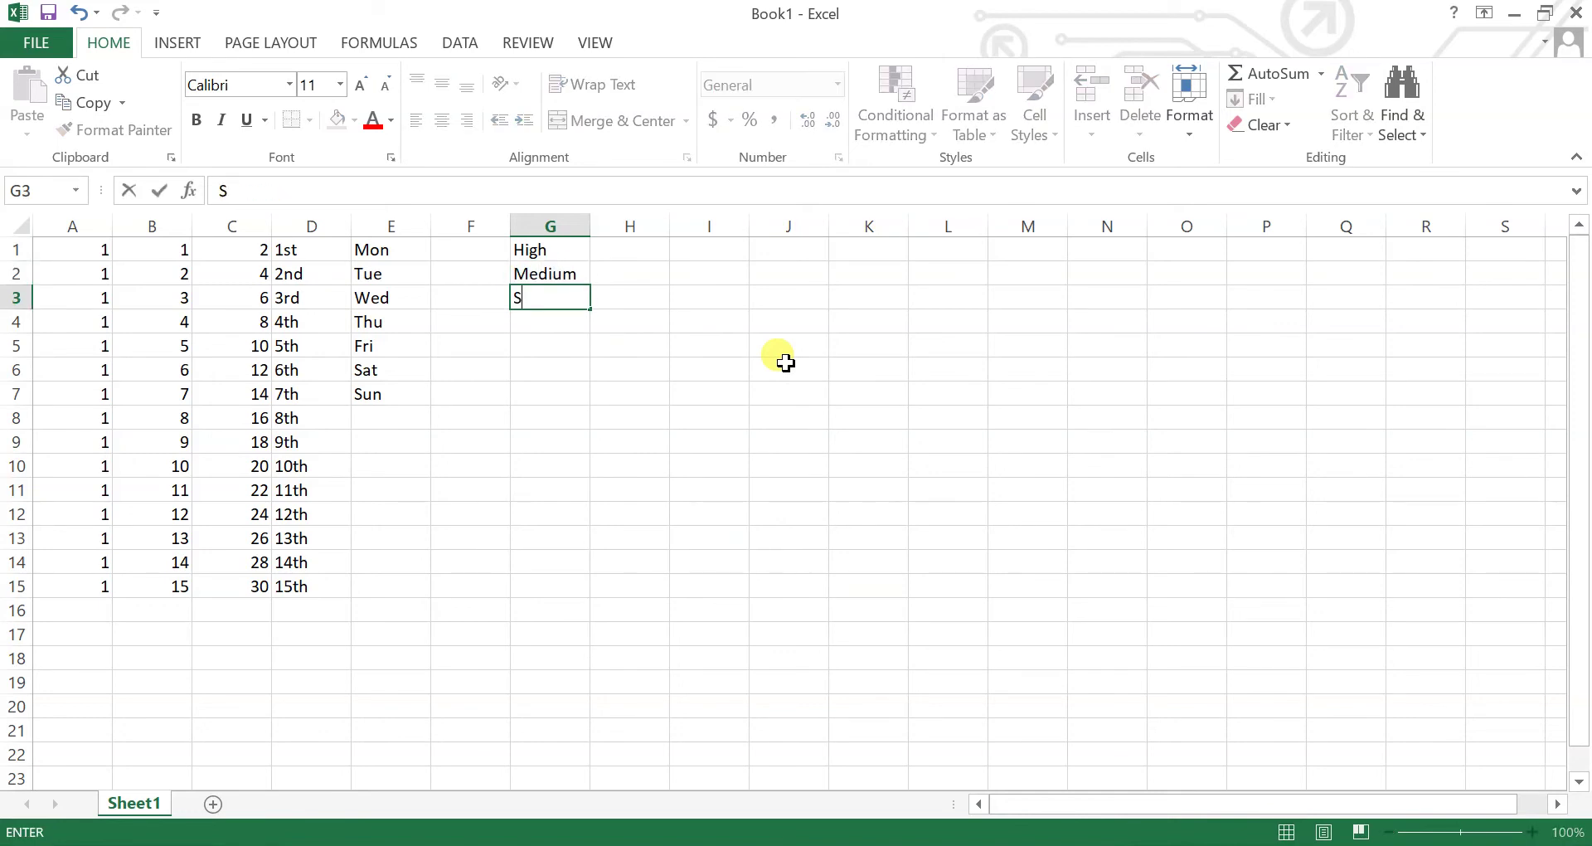
{"action": "key", "text": "BackSpace"}
{"action": "key", "text": "BackSpace"}
{"action": "key", "text": "BackSpace"}
{"action": "key", "text": "BackSpace"}
{"action": "type", "text": "mall"}
{"action": "key", "text": "Return"}
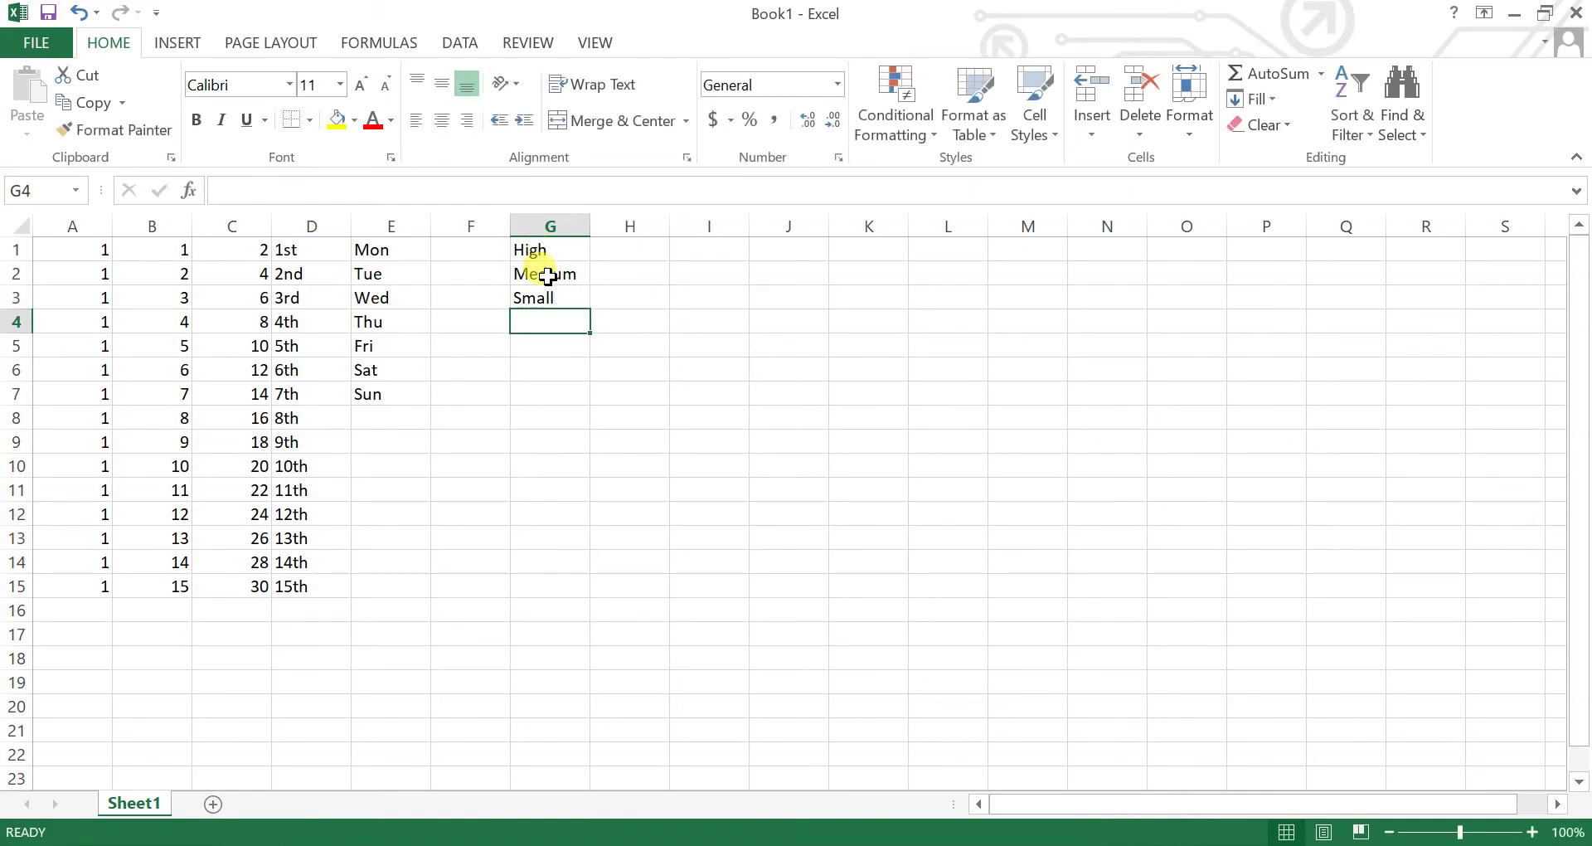
Try auto-filling High and Medium from G1:G2 down to G6, and clear the contents of G1:G6
{"action": "left_click_drag", "start_coordinate": [547, 273], "coordinate": [551, 297]}
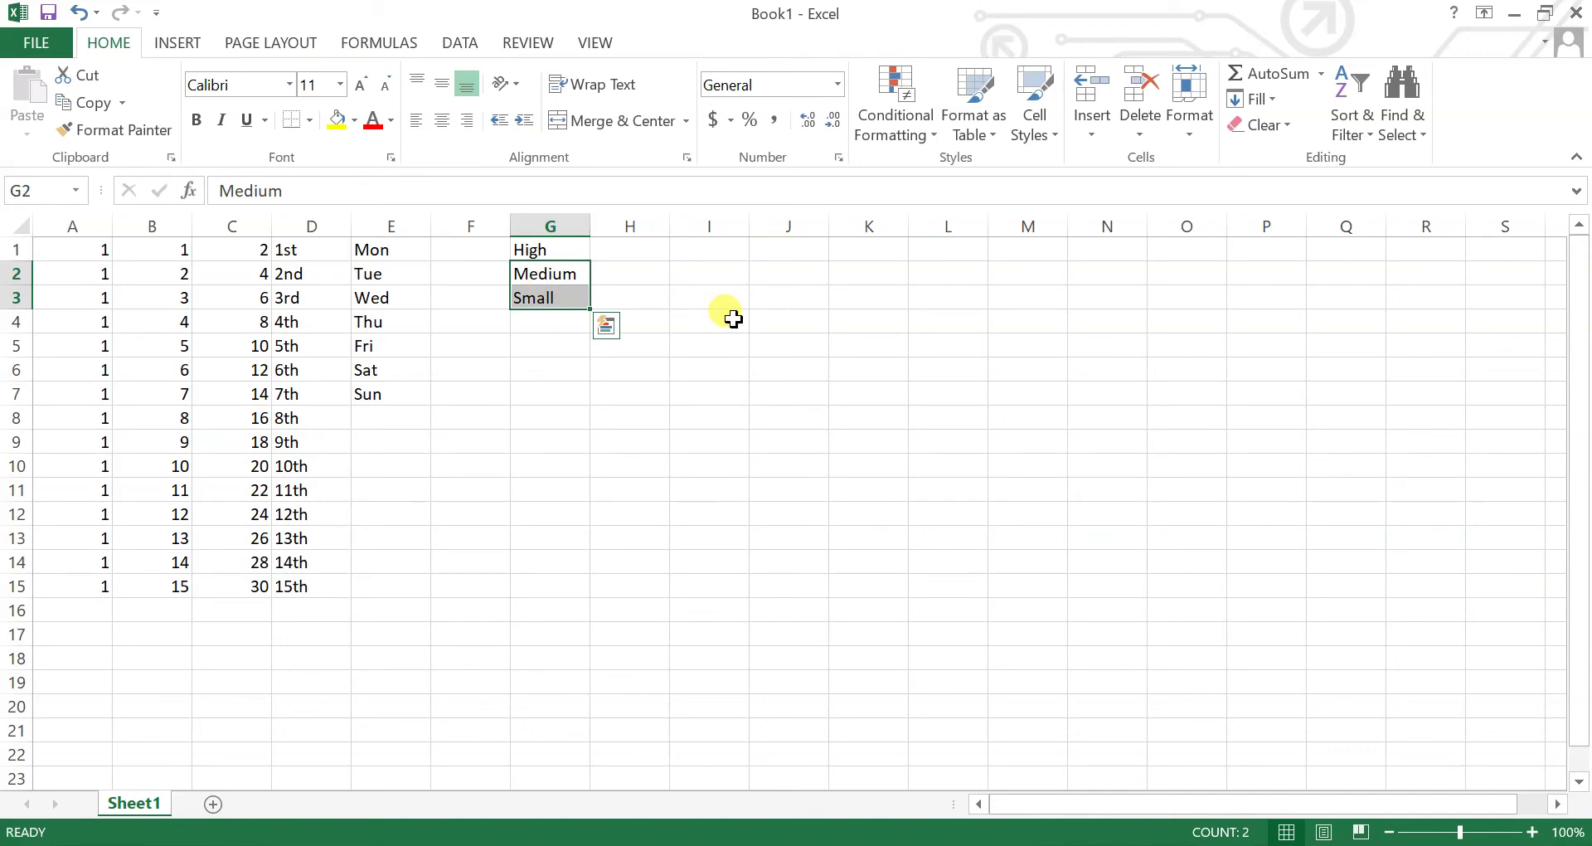
{"action": "left_click", "coordinate": [560, 301]}
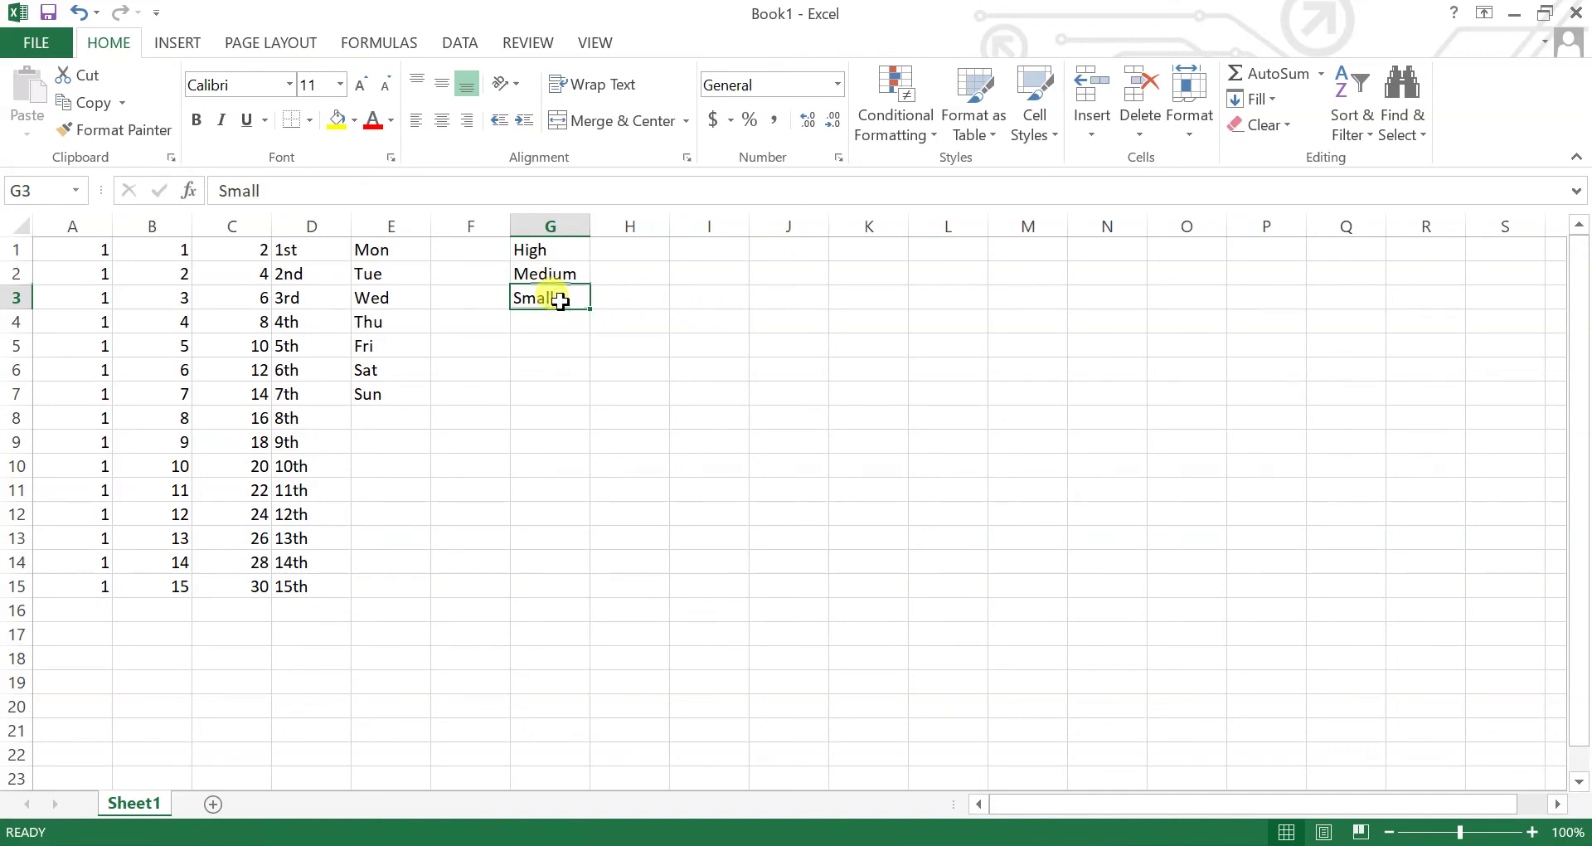
{"action": "left_click_drag", "start_coordinate": [540, 246], "coordinate": [586, 379]}
{"action": "left_click", "coordinate": [635, 299]}
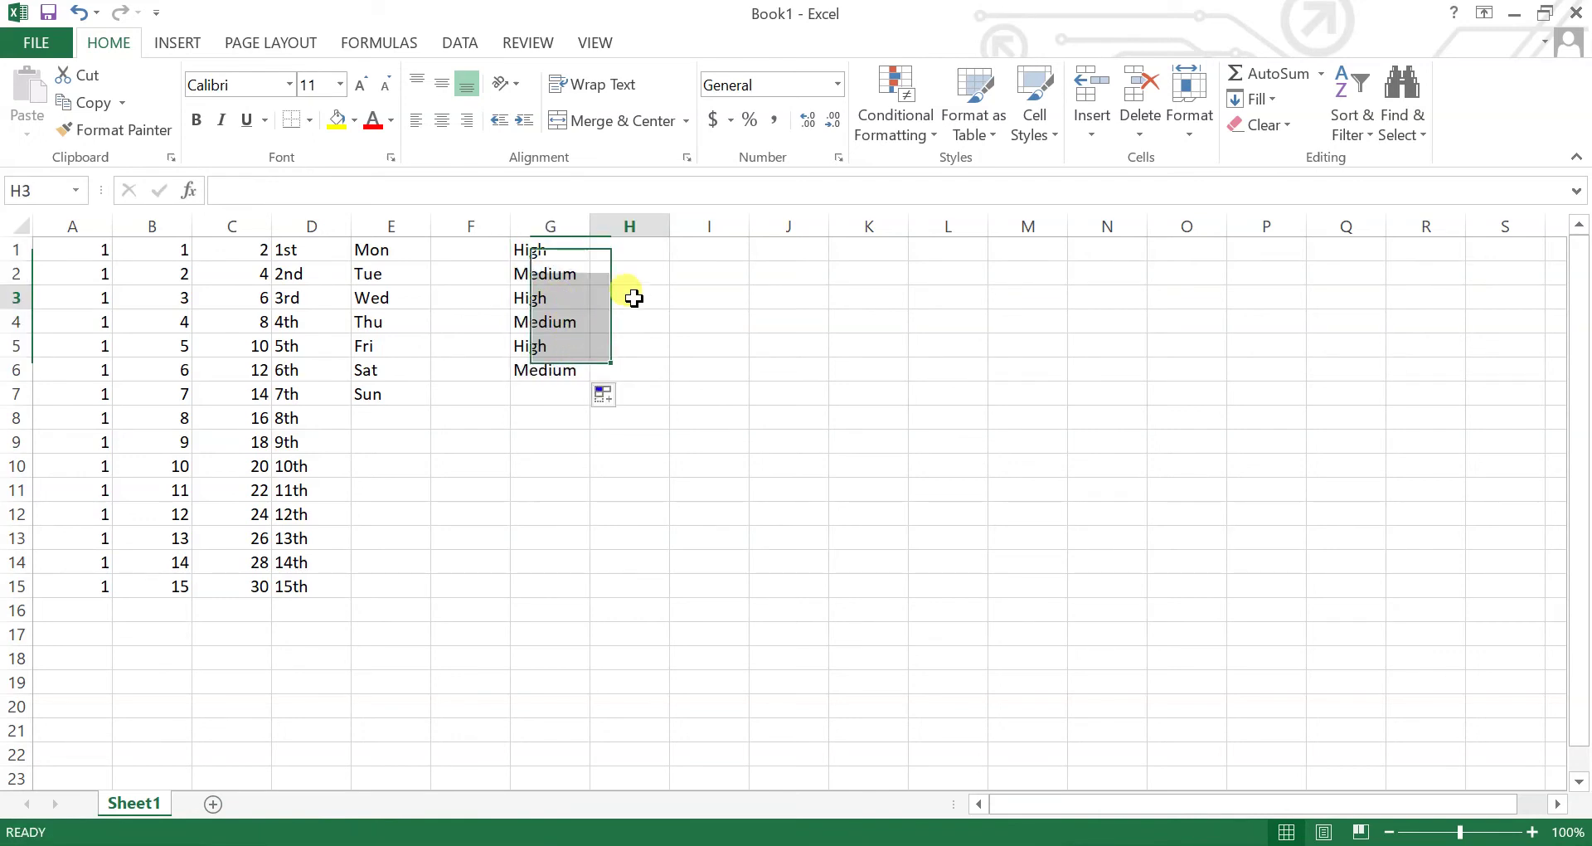
{"action": "left_click_drag", "start_coordinate": [530, 249], "coordinate": [557, 362]}
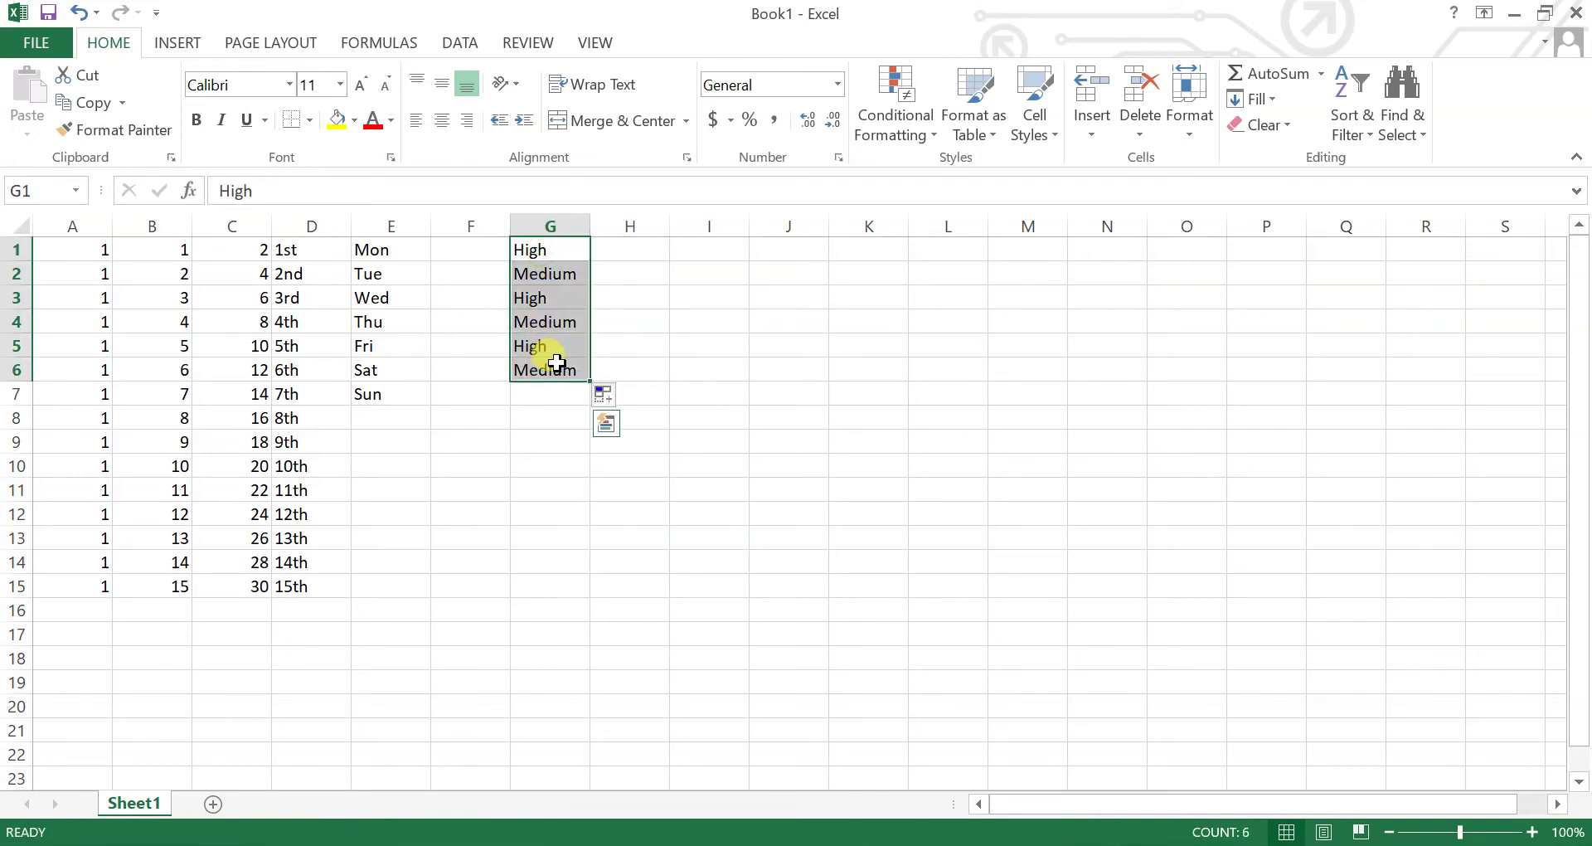
{"action": "key", "text": "Delete"}
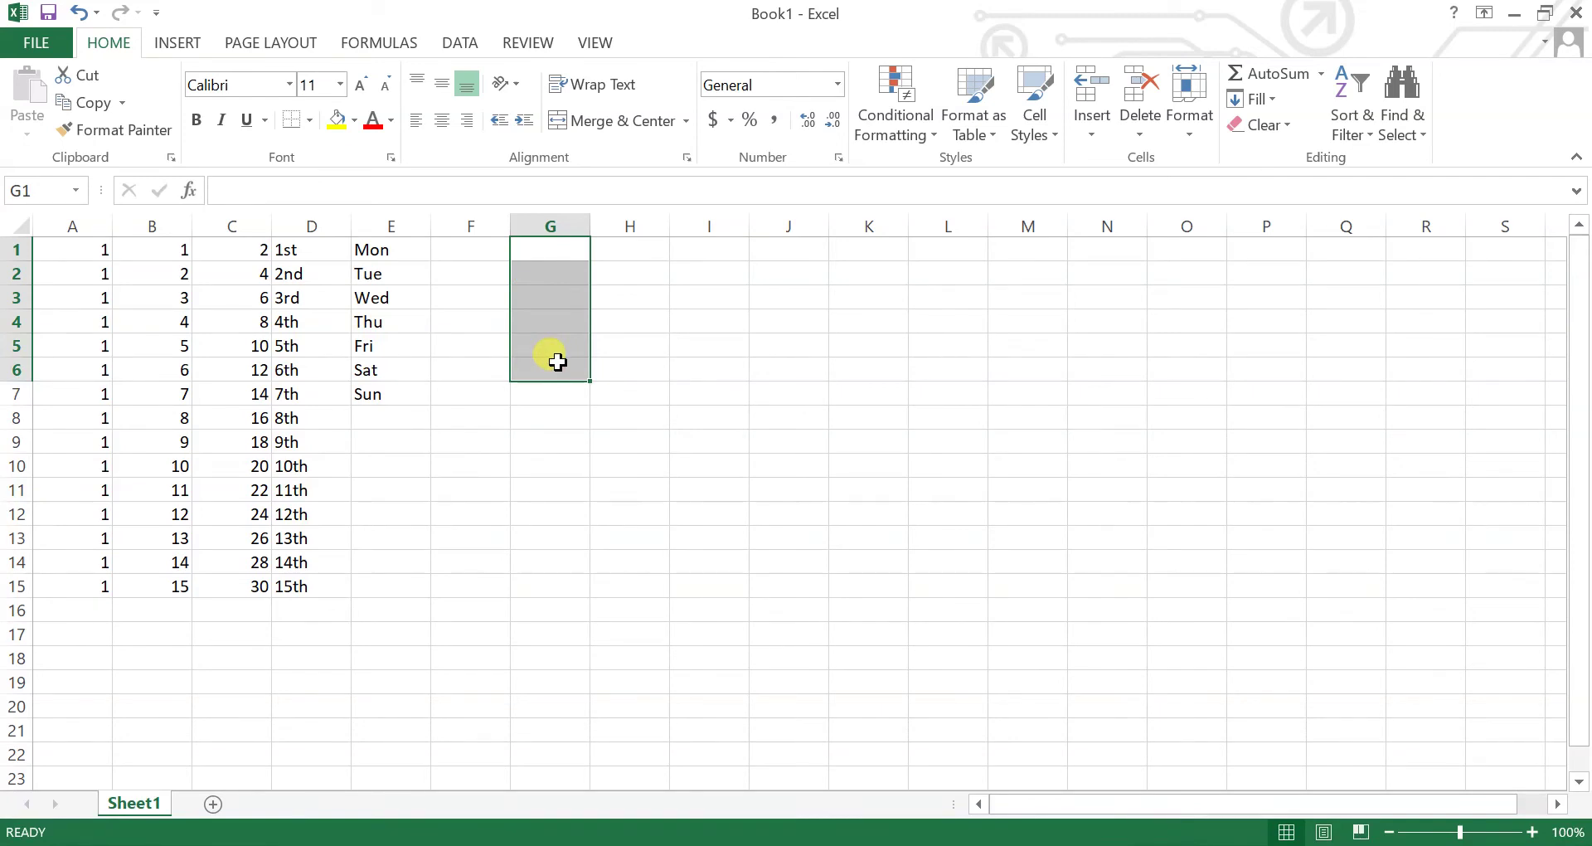
Enter the level list High, Medium and Small in cells H1 to H3
{"action": "left_click", "coordinate": [614, 253]}
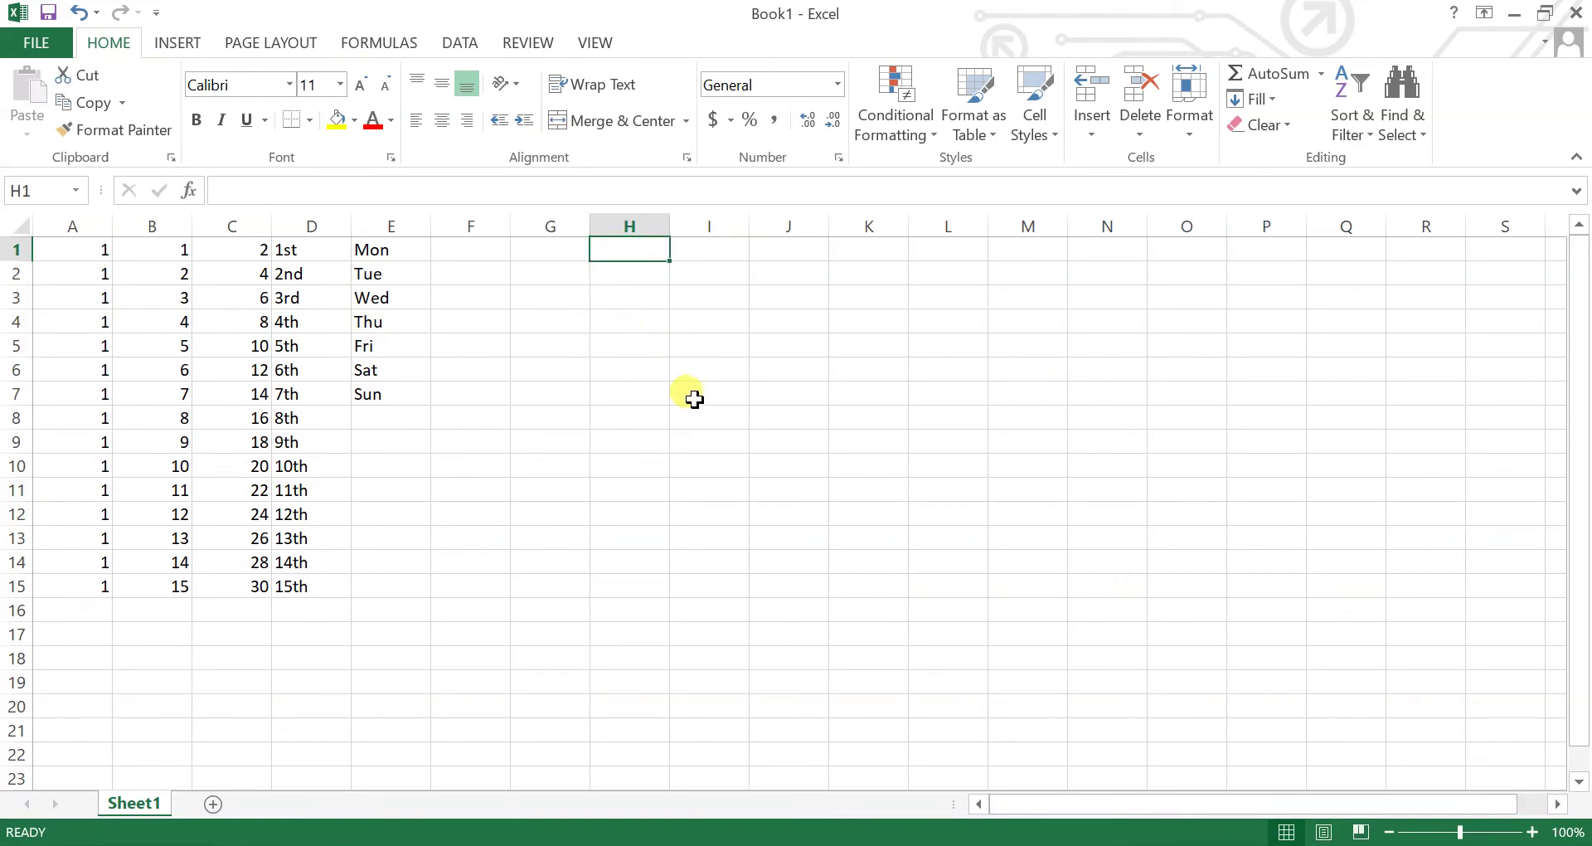
{"action": "type", "text": "Hit"}
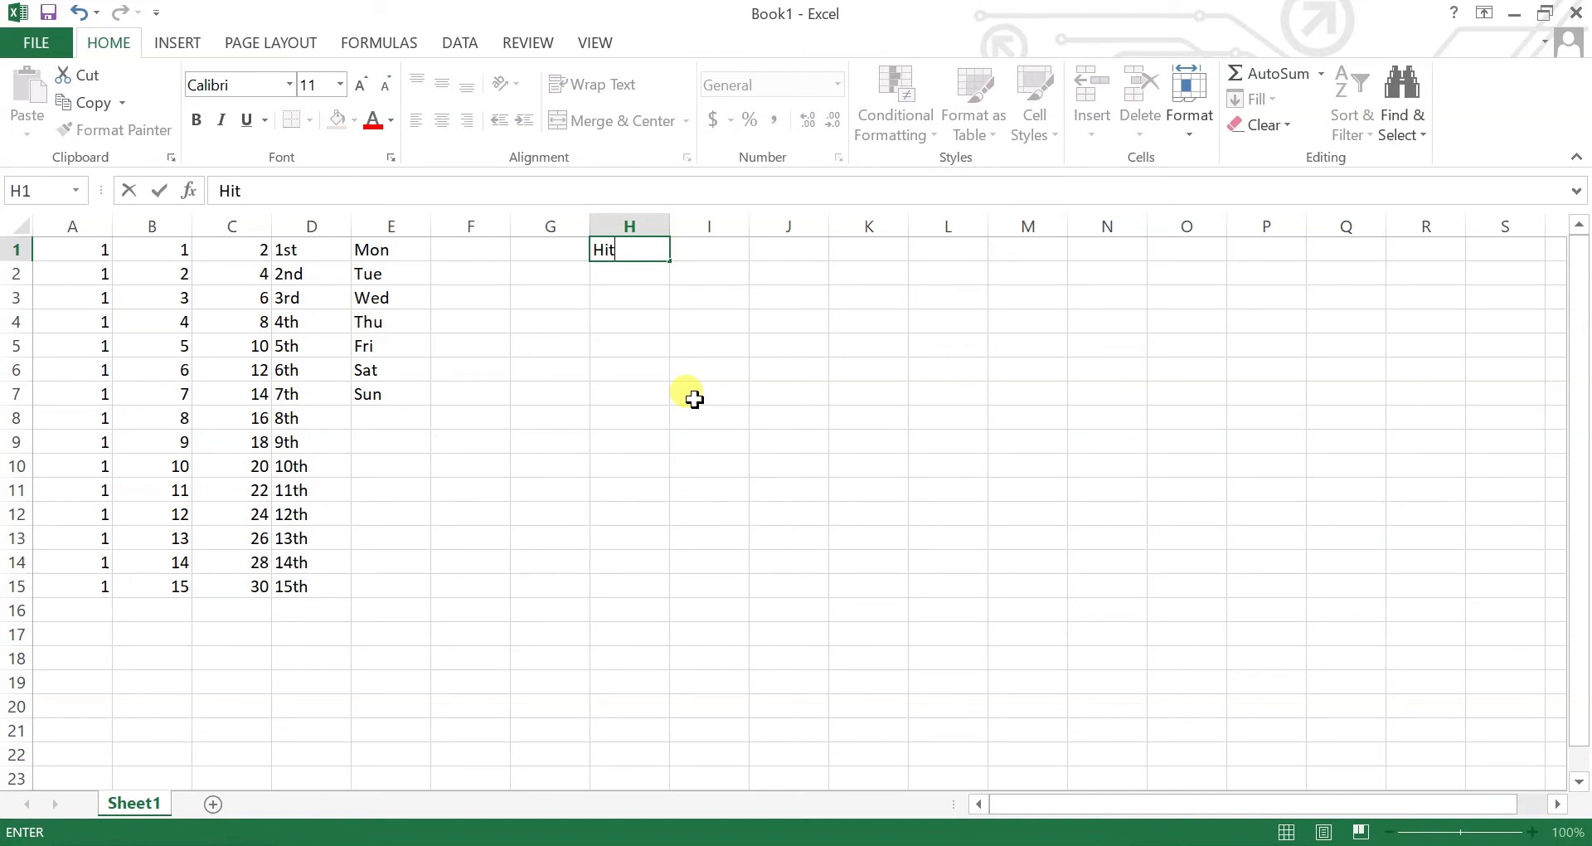
{"action": "type", "text": "gh"}
{"action": "key", "text": "Return"}
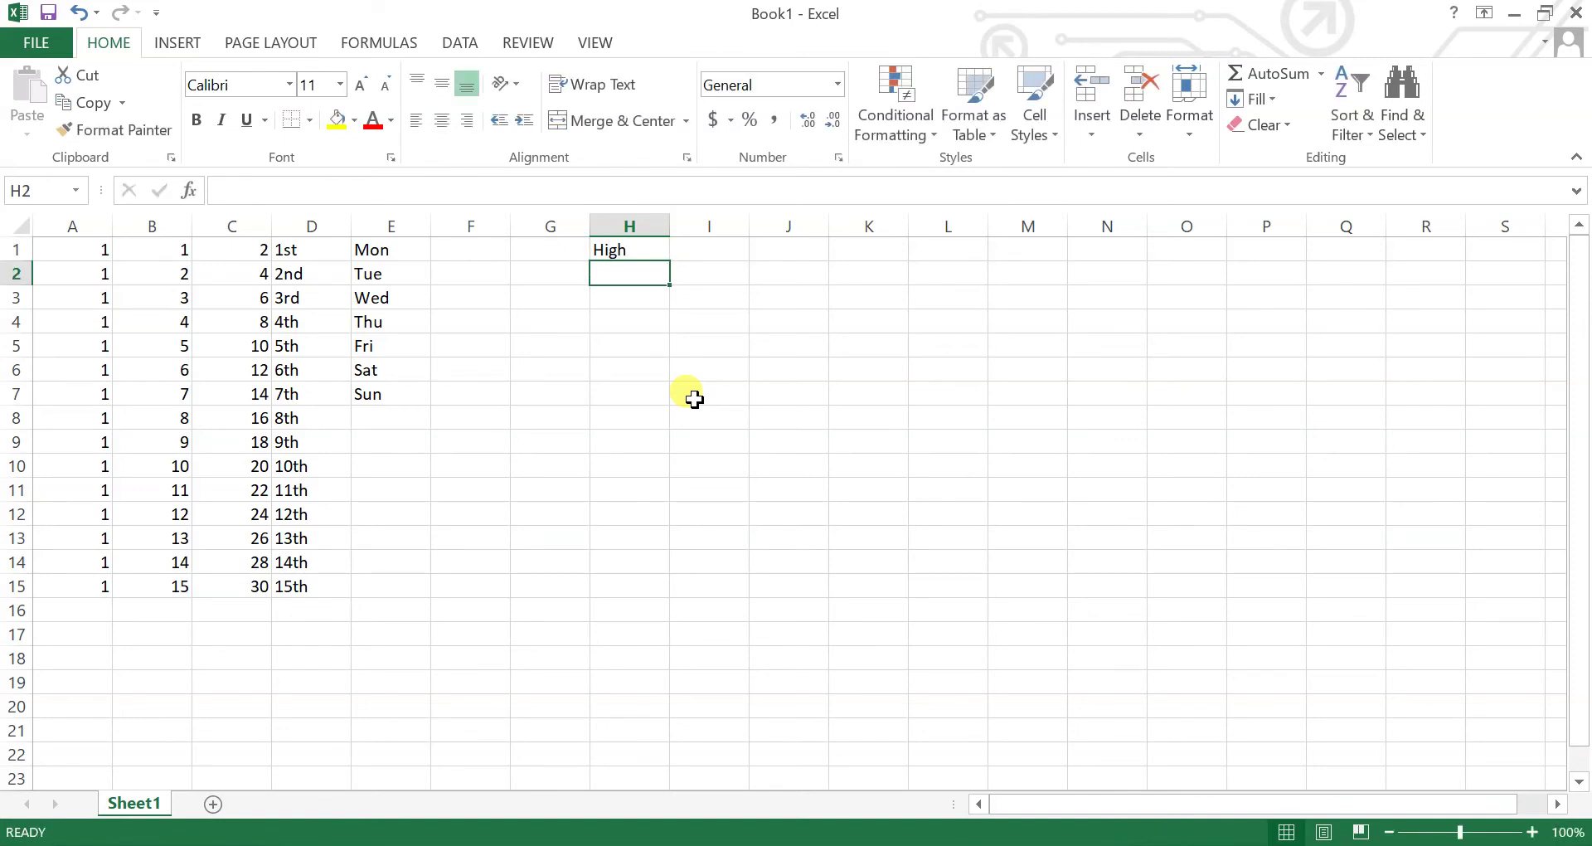
{"action": "type", "text": "Medium"}
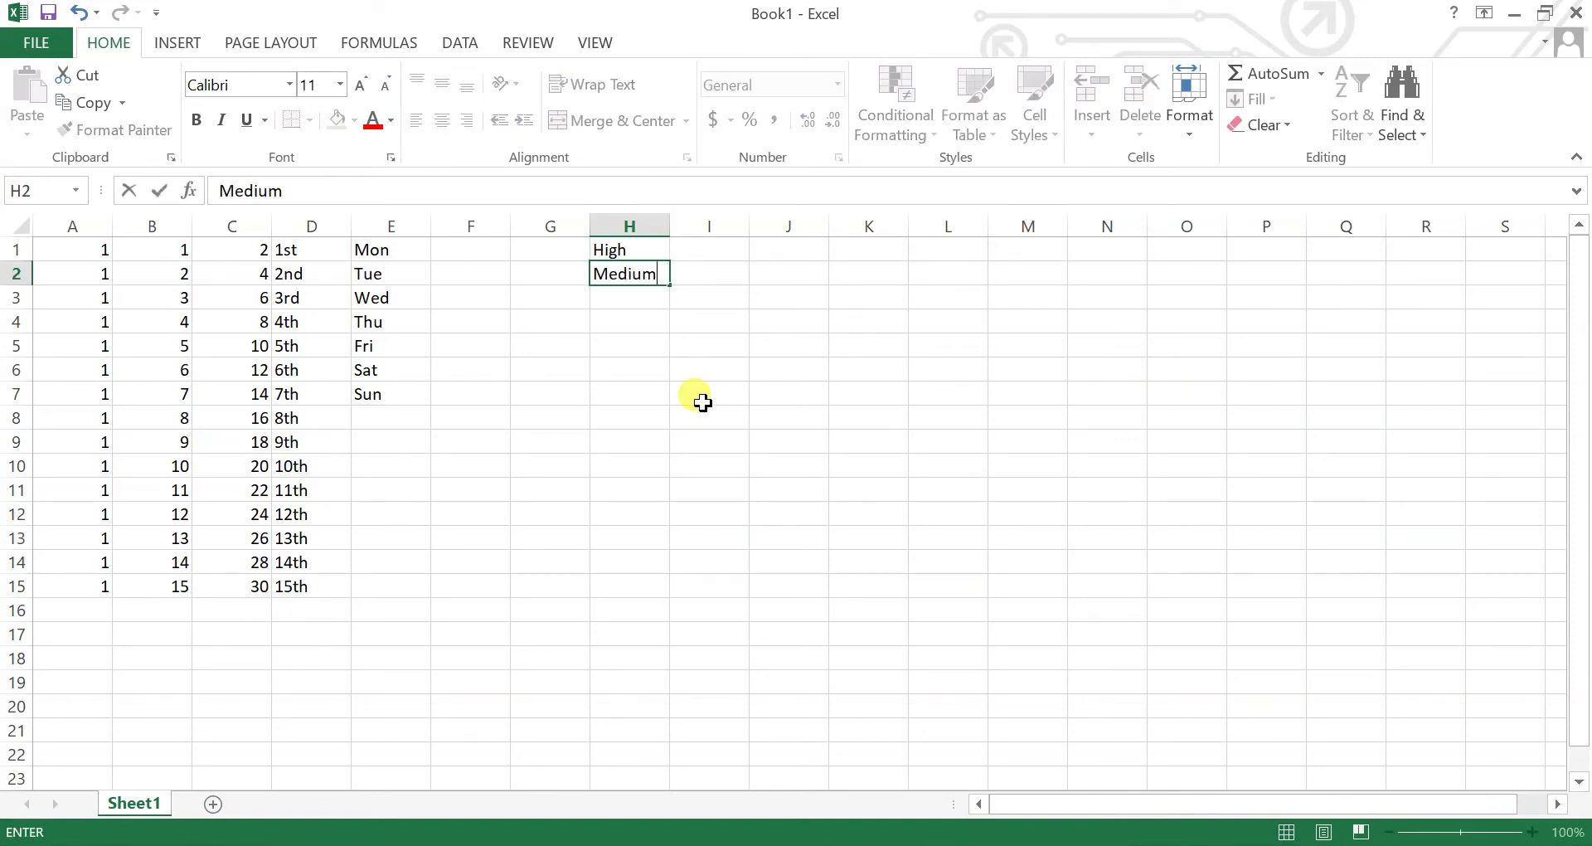
{"action": "key", "text": "Return"}
{"action": "type", "text": "Small"}
{"action": "key", "text": "Return"}
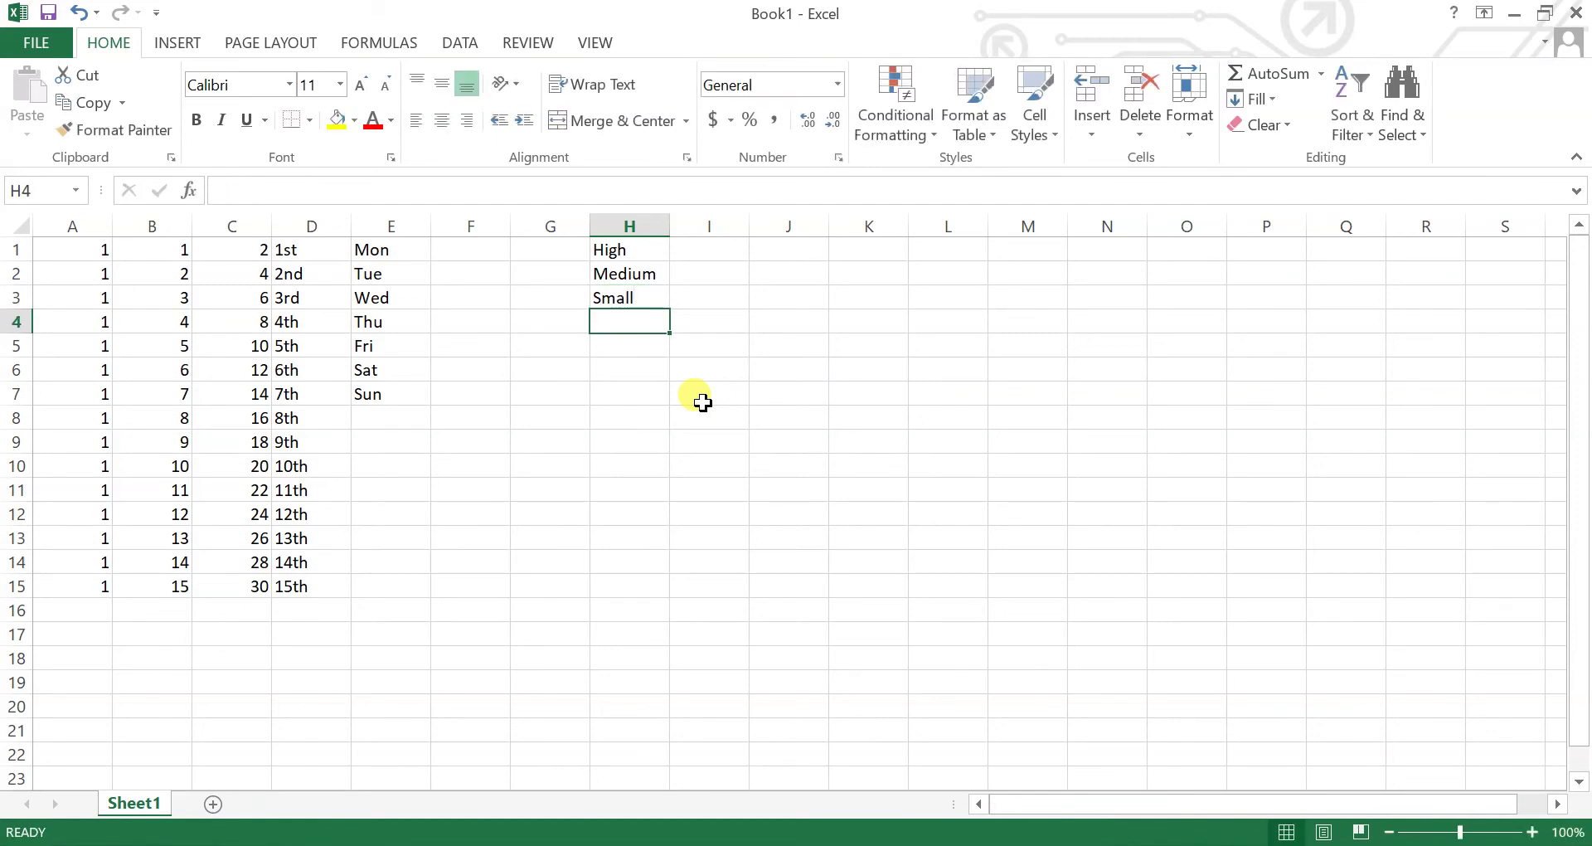
Enter the grade list A+, A, B, C, D and E in cells I1 to I6
{"action": "left_click", "coordinate": [702, 250]}
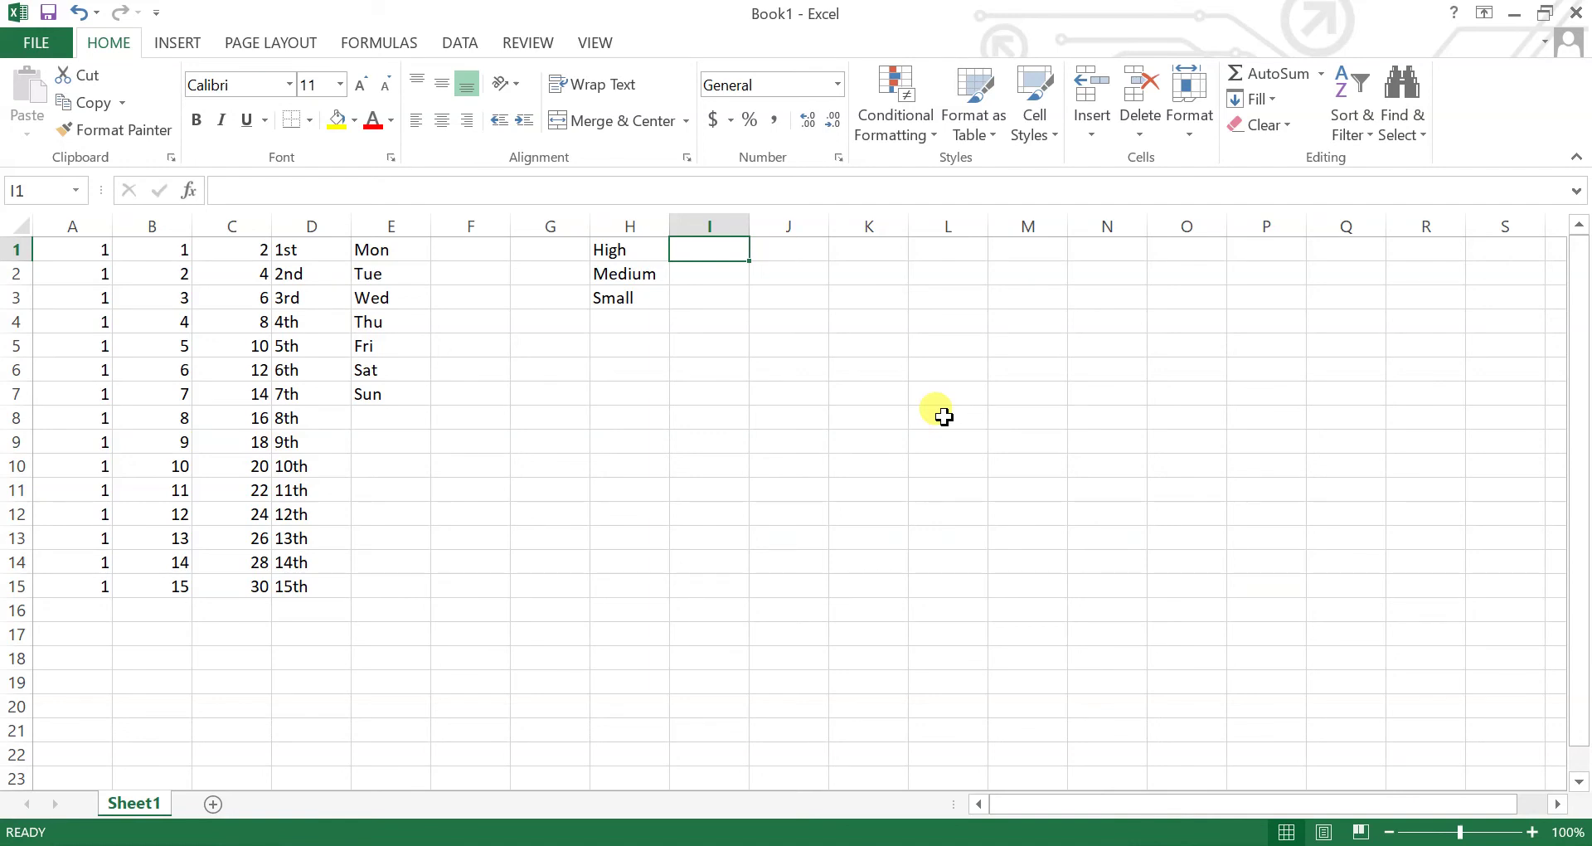
{"action": "type", "text": "a"}
{"action": "key", "text": "BackSpace"}
{"action": "type", "text": "A+"}
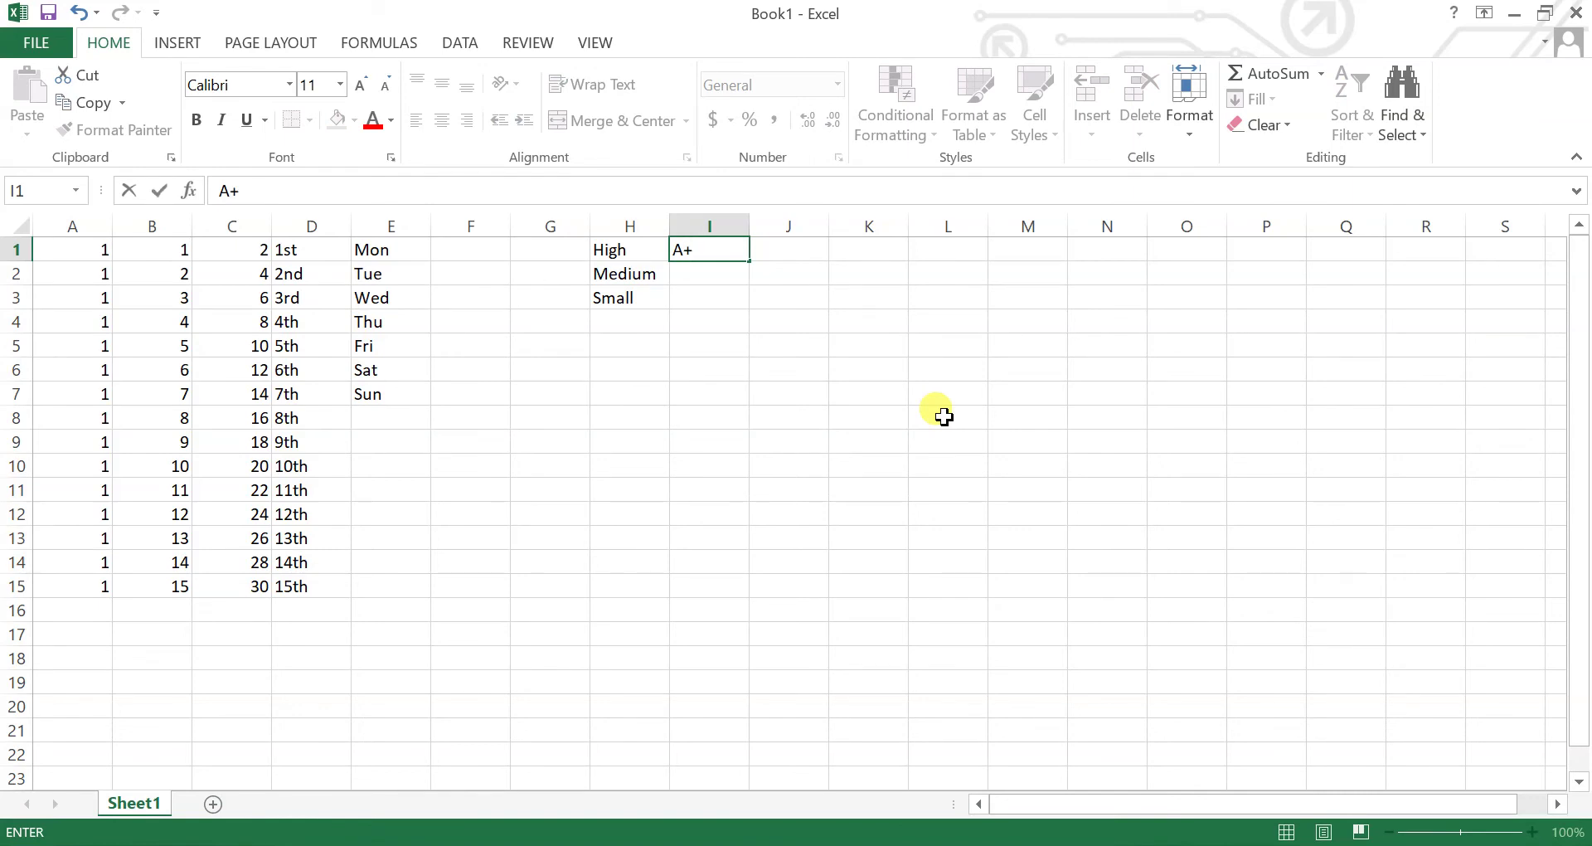
{"action": "key", "text": "Return"}
{"action": "type", "text": "A+"}
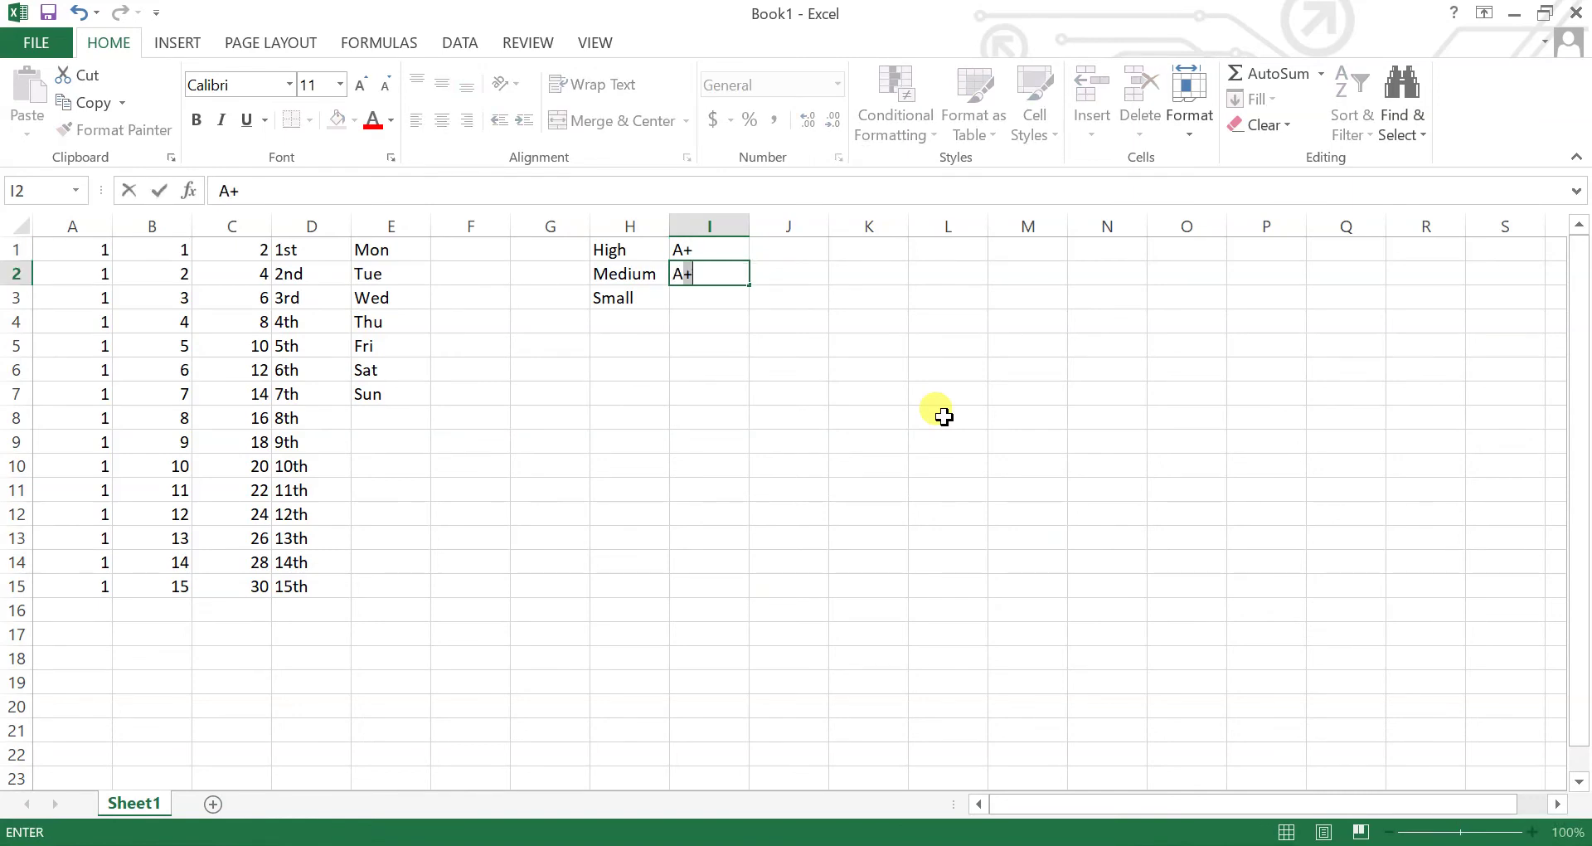
{"action": "key", "text": "BackSpace"}
{"action": "key", "text": "Return"}
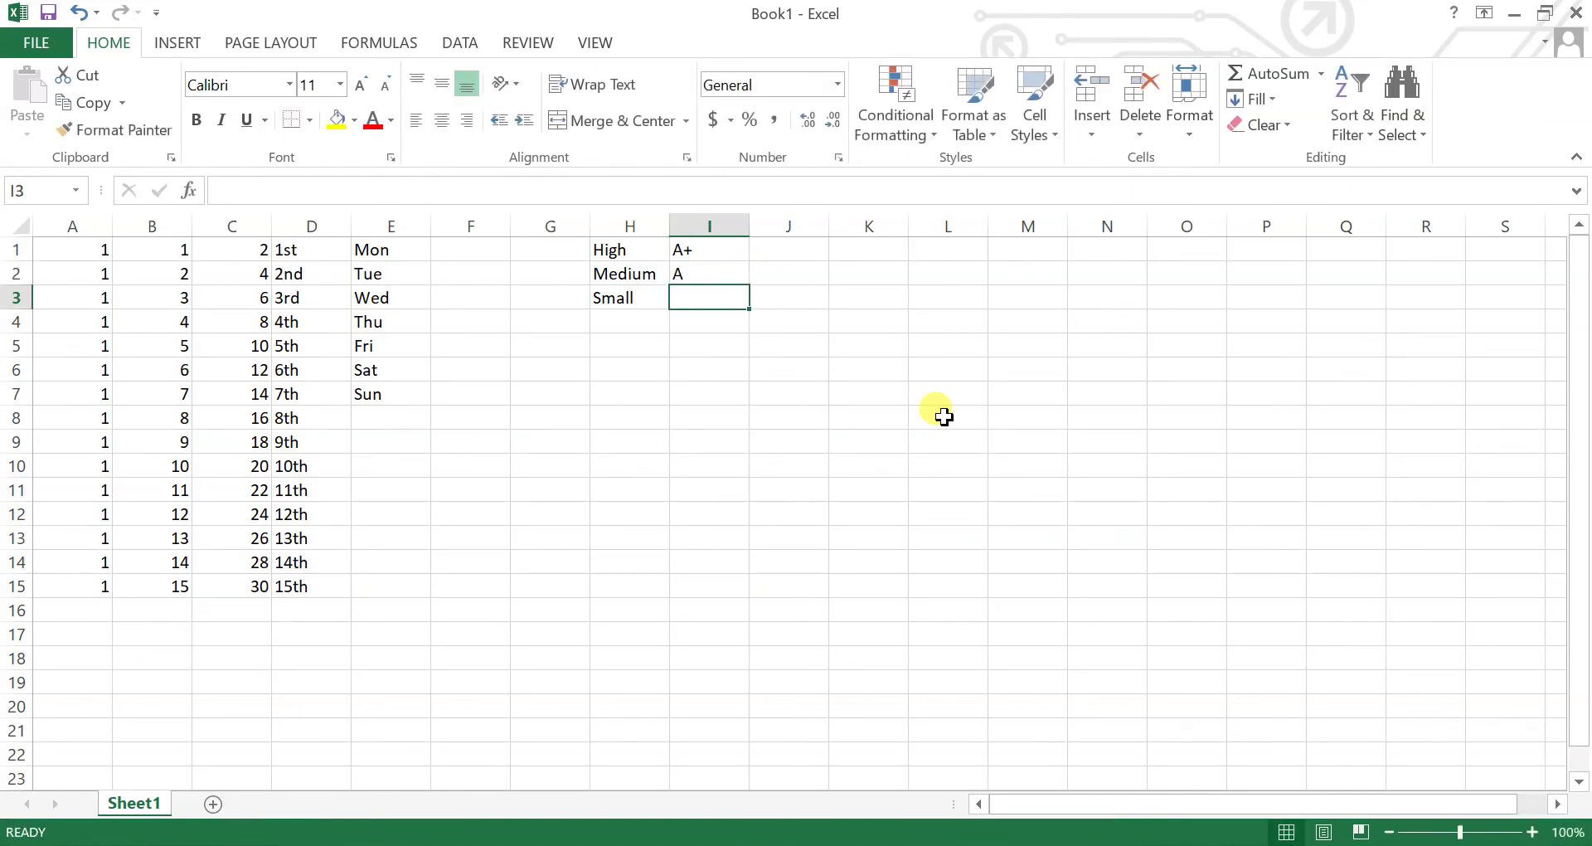
{"action": "type", "text": "b"}
{"action": "key", "text": "BackSpace"}
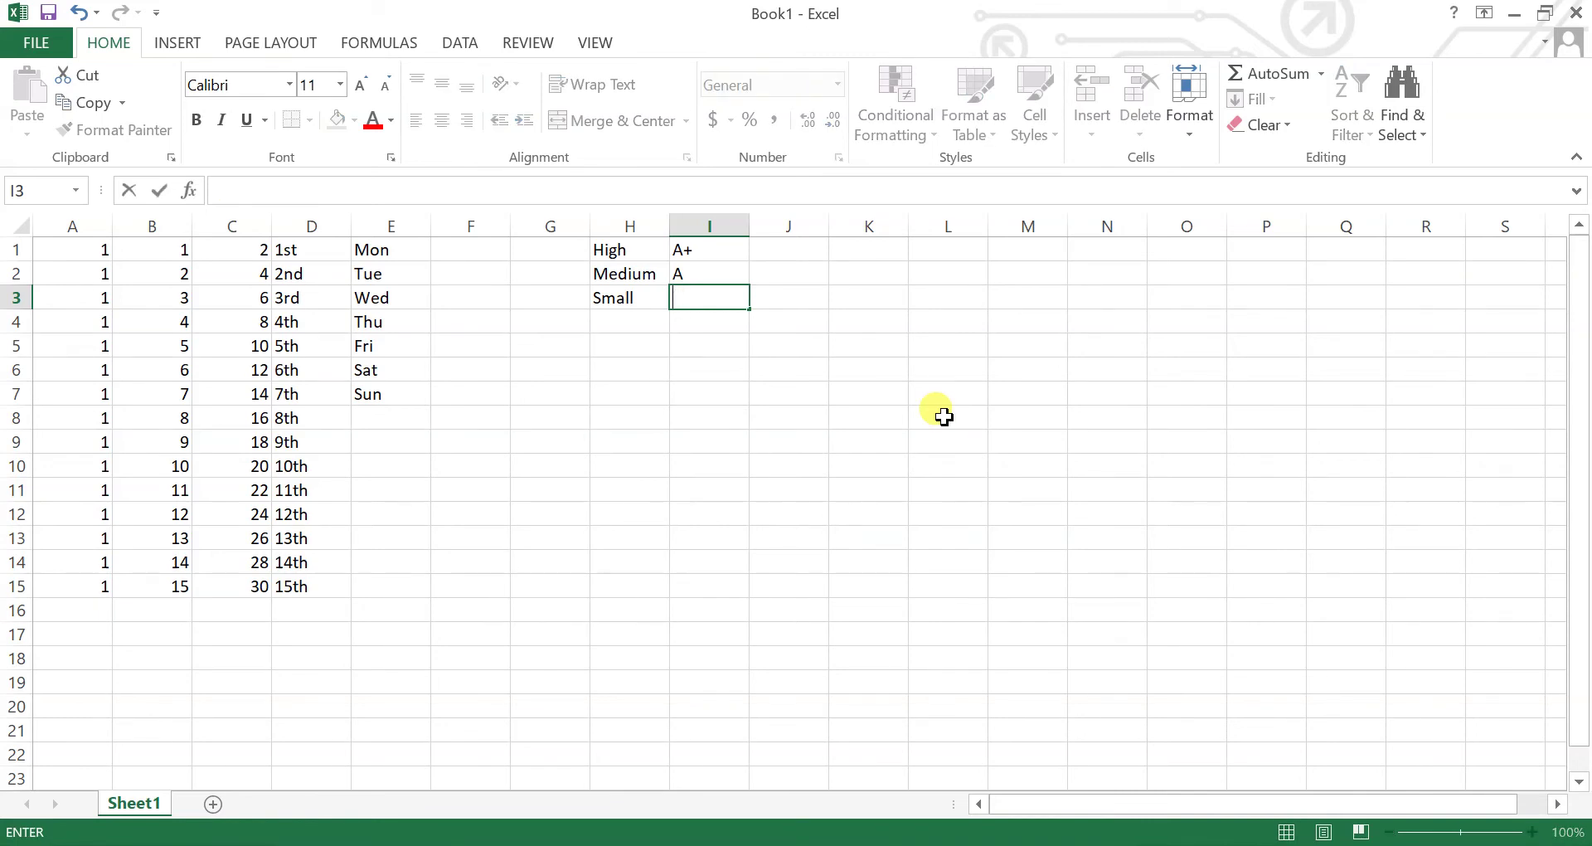
{"action": "type", "text": "B"}
{"action": "key", "text": "Return"}
{"action": "type", "text": "C"}
{"action": "key", "text": "Return"}
{"action": "type", "text": "D"}
{"action": "key", "text": "Return"}
{"action": "type", "text": "E"}
{"action": "key", "text": "Return"}
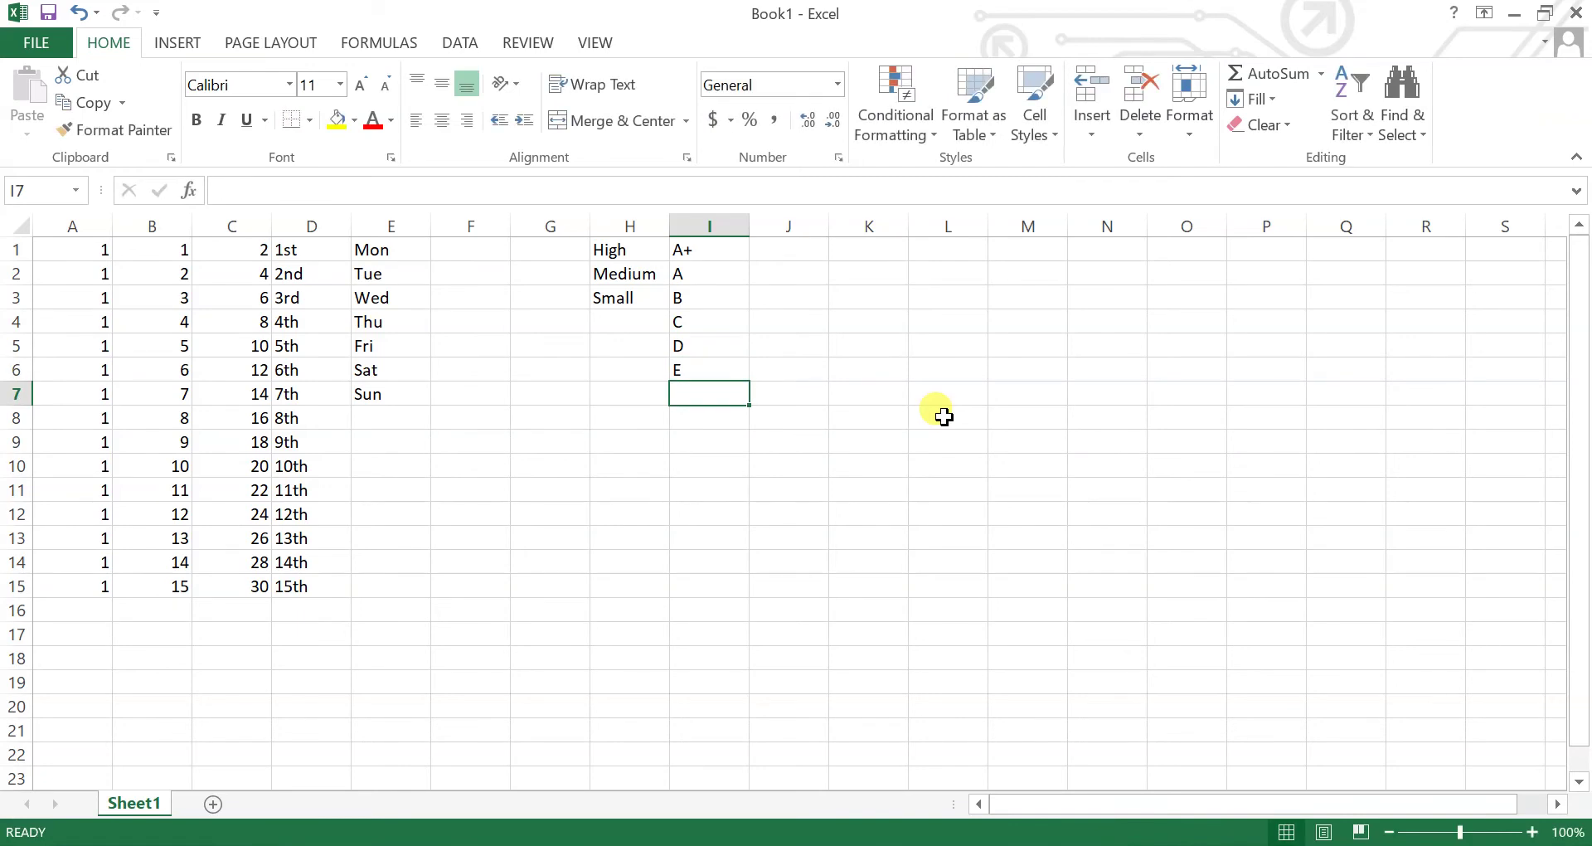
Complete the grade list by entering F in cell I7
{"action": "type", "text": "F"}
{"action": "key", "text": "Return"}
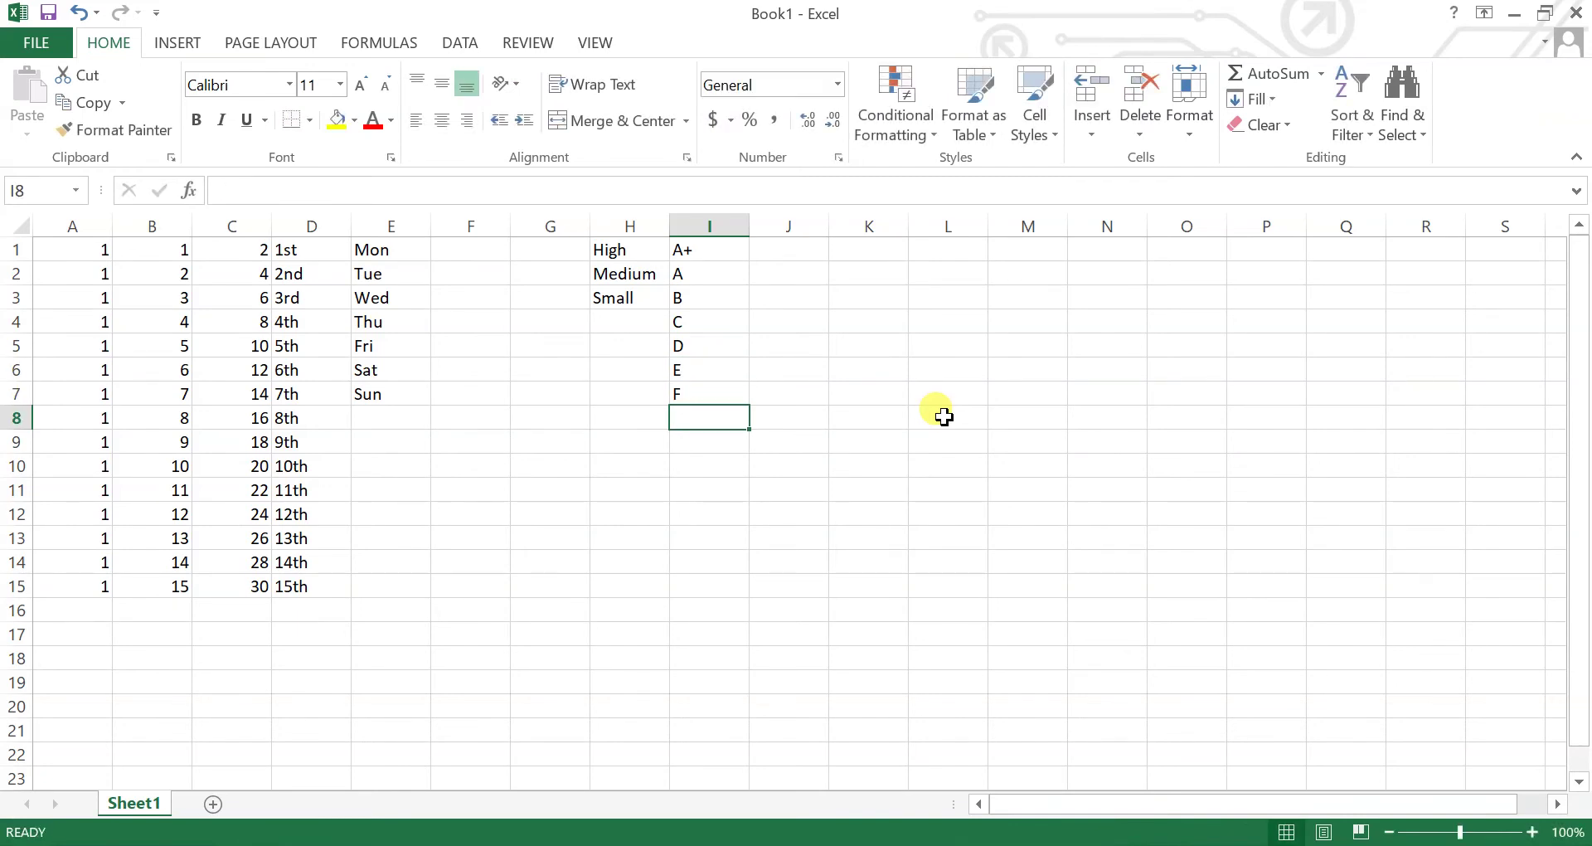
{"action": "left_click", "coordinate": [704, 251]}
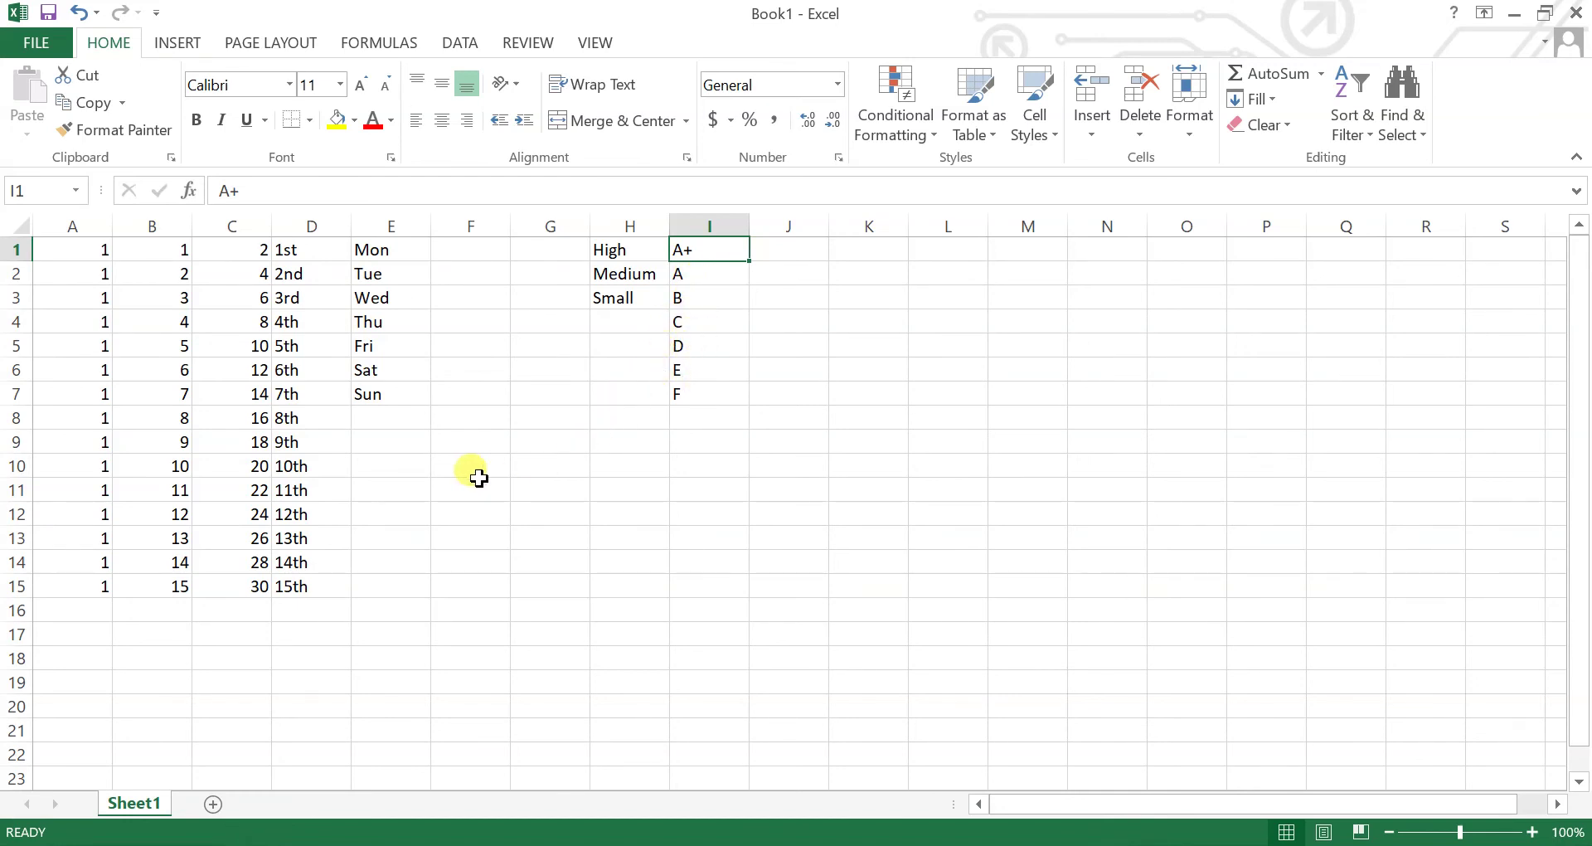
{"action": "left_click", "coordinate": [500, 409]}
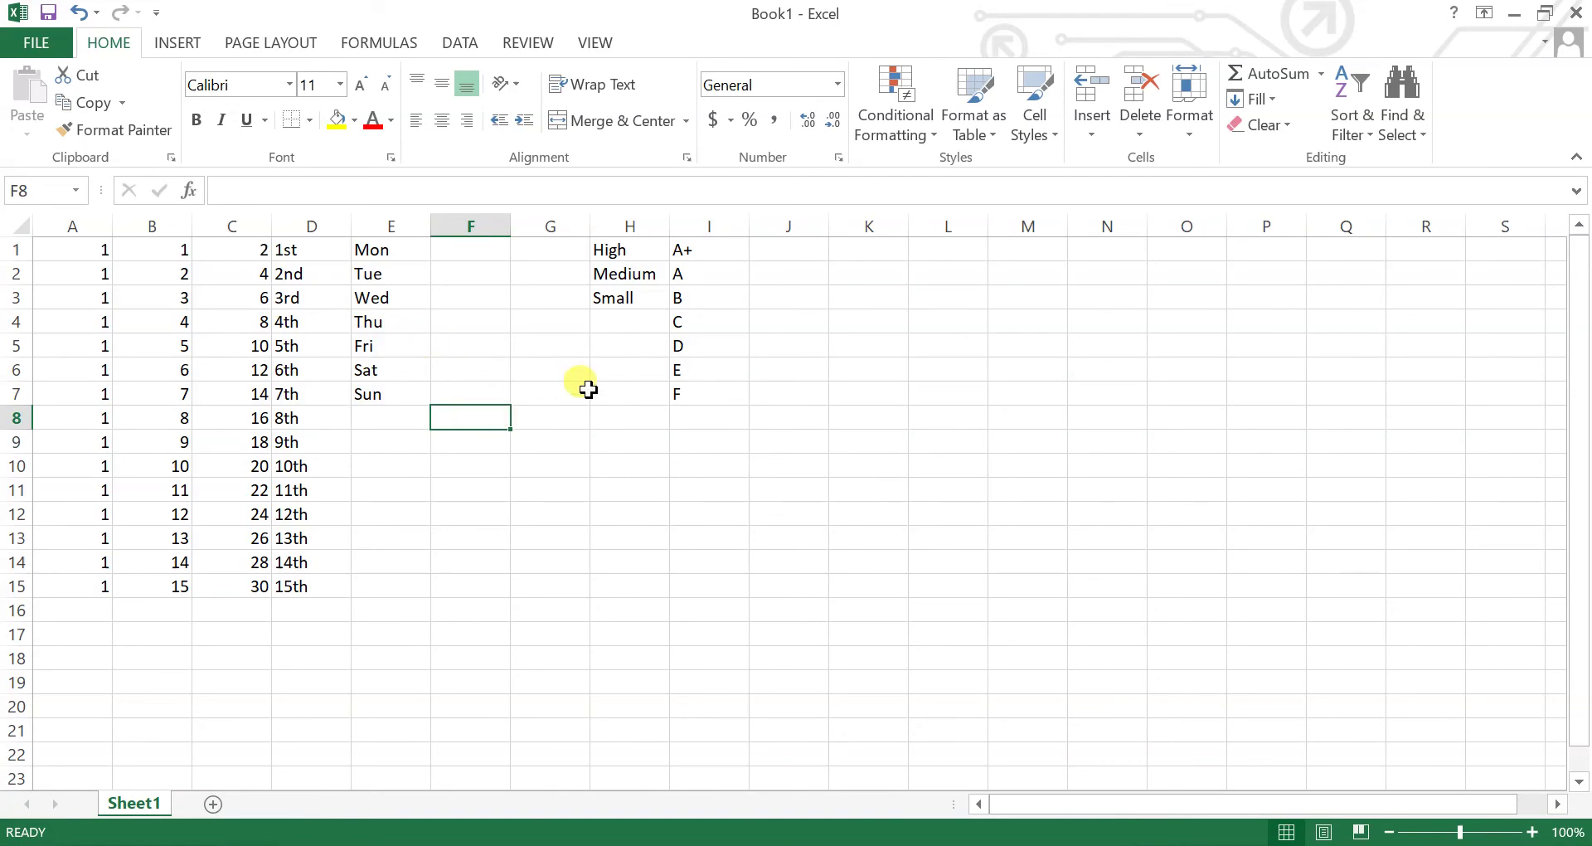
Open the Custom Lists editor from the General section of the advanced Excel options
{"action": "left_click", "coordinate": [36, 43]}
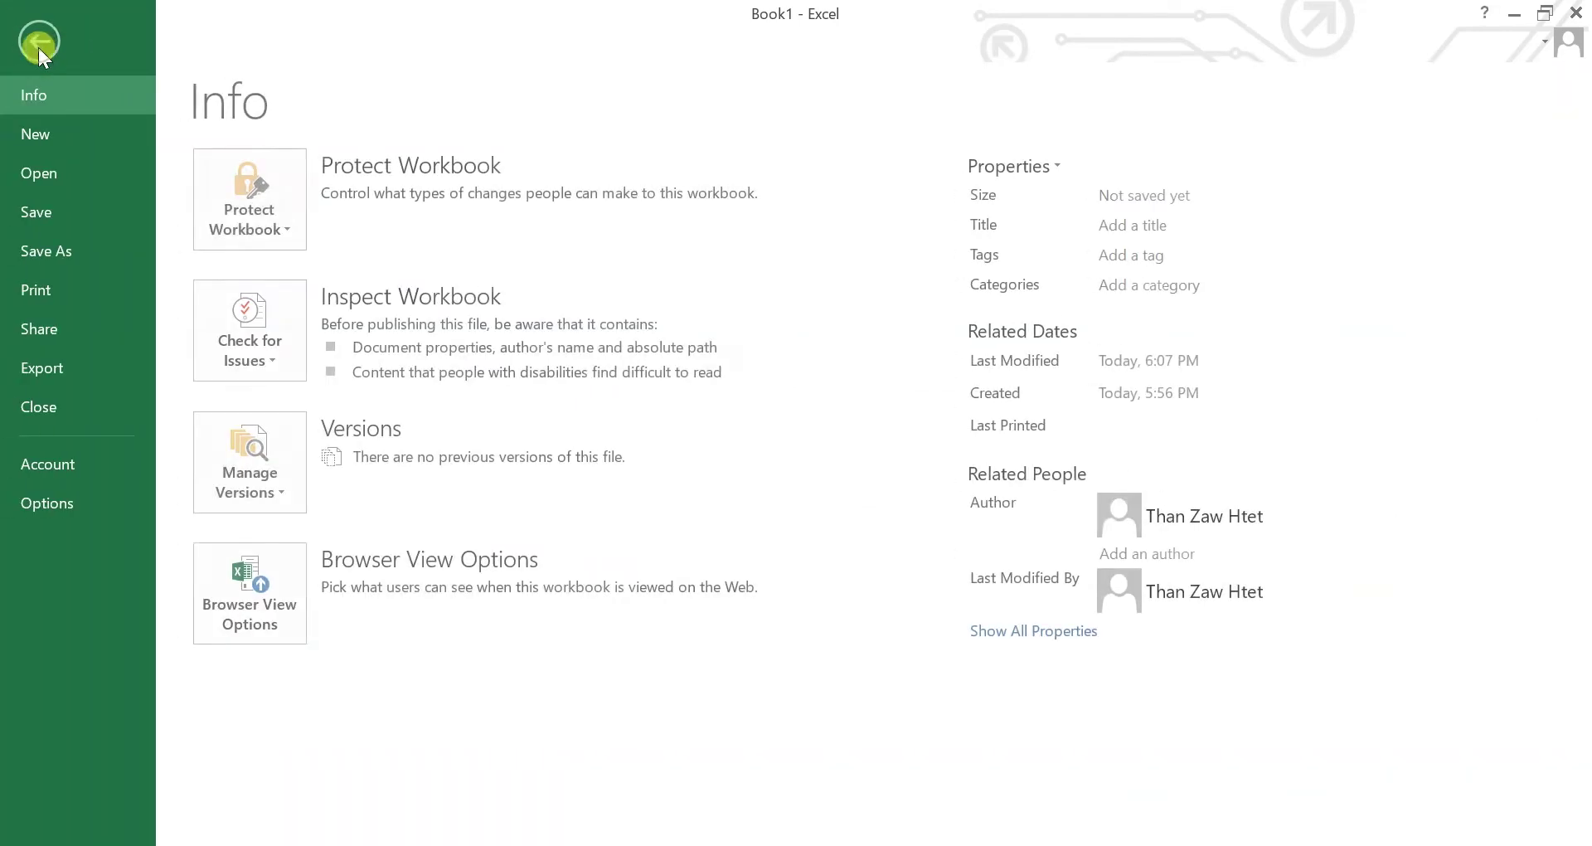
{"action": "left_click", "coordinate": [53, 504]}
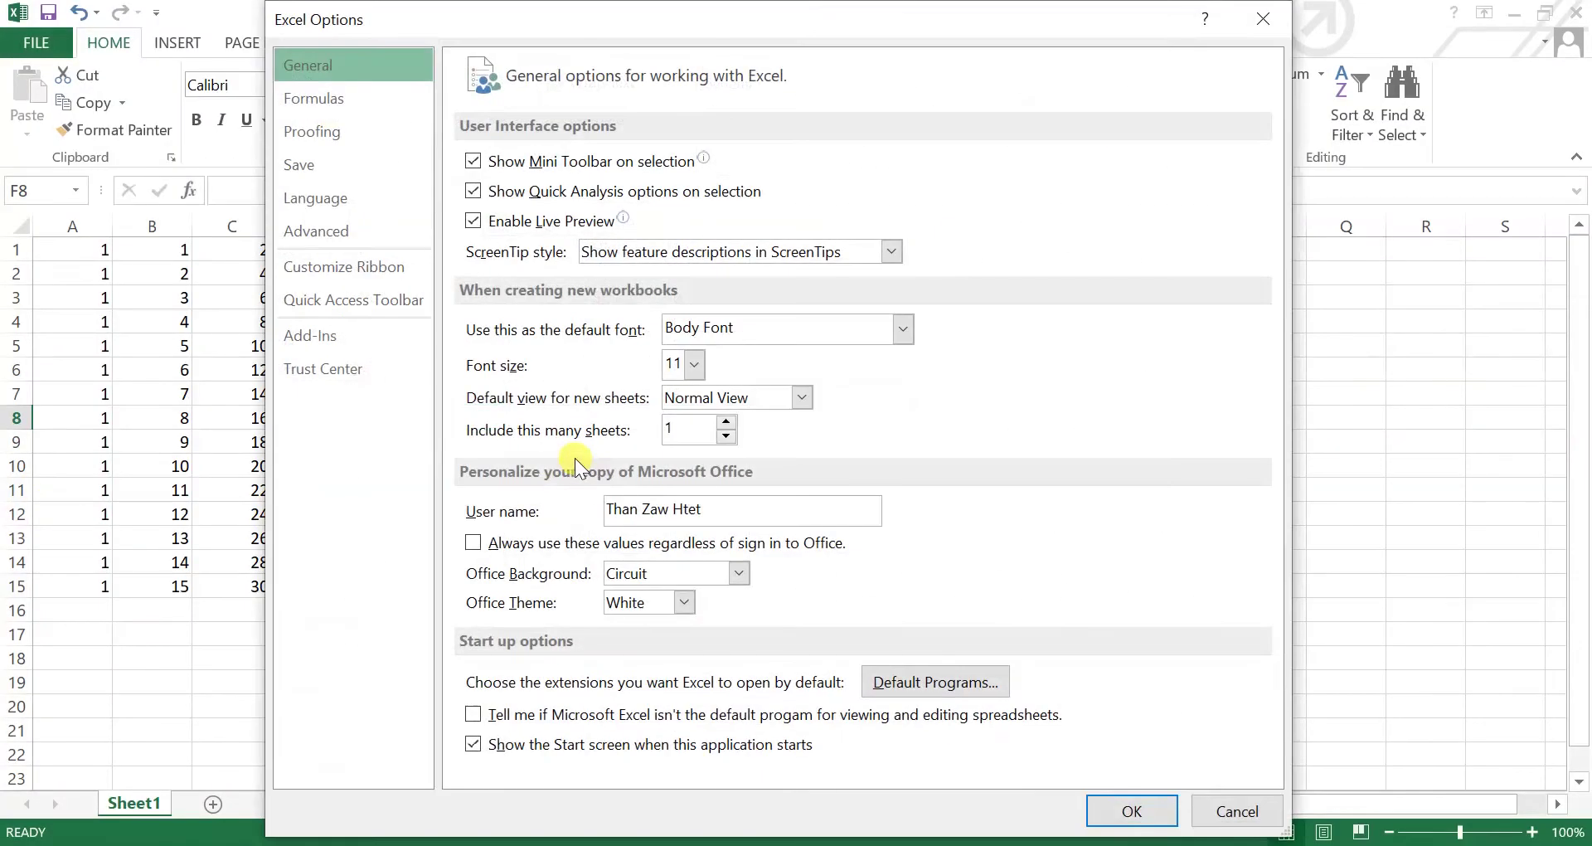
{"action": "left_click", "coordinate": [317, 236]}
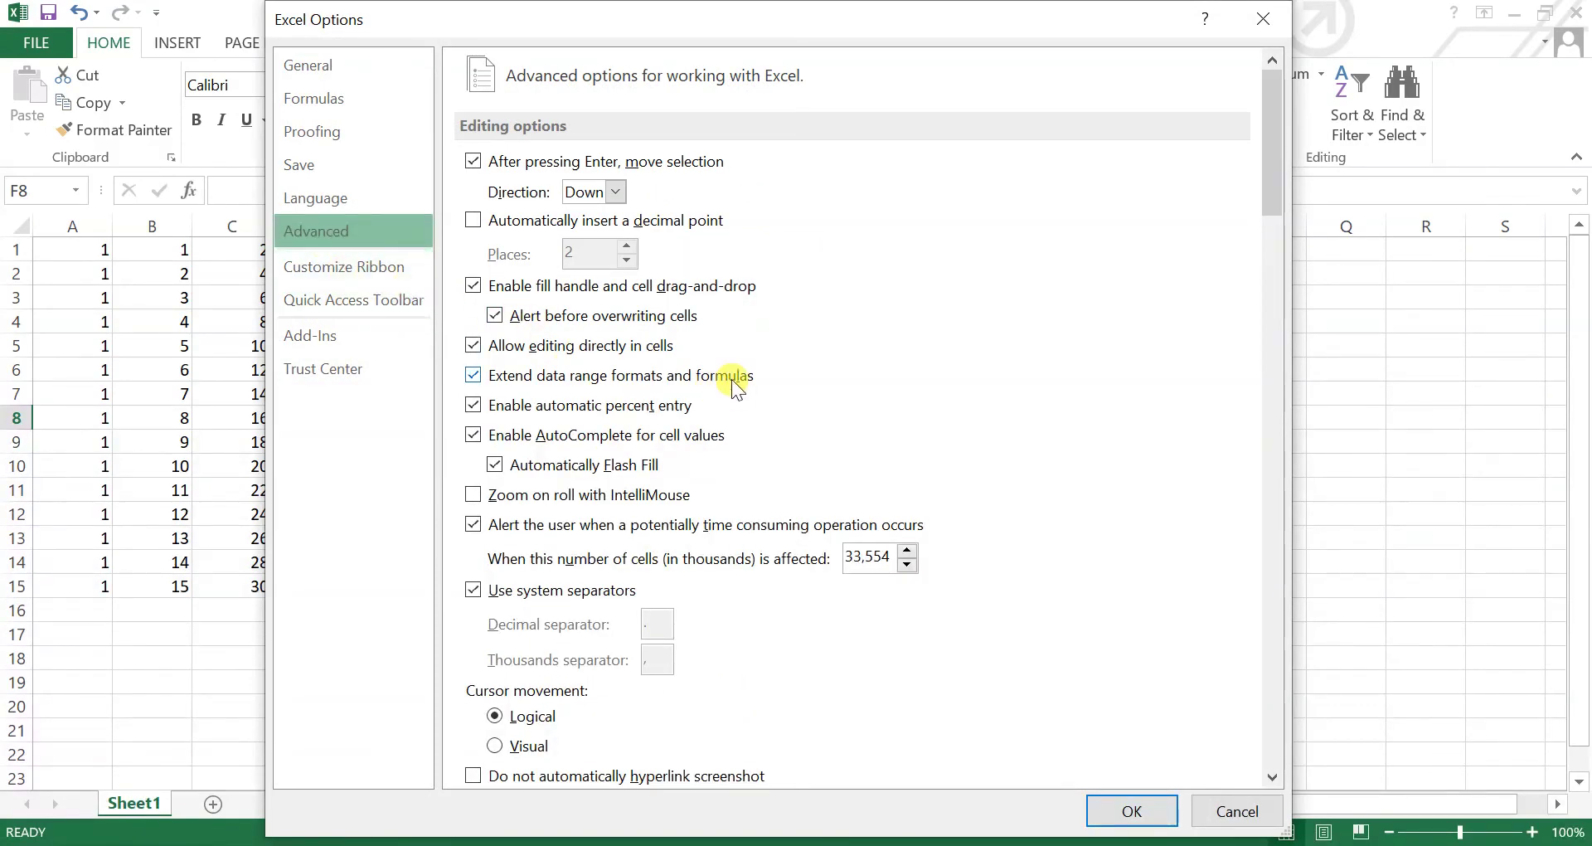
{"action": "scroll", "coordinate": [733, 383], "scroll_direction": "down", "scroll_amount": 6}
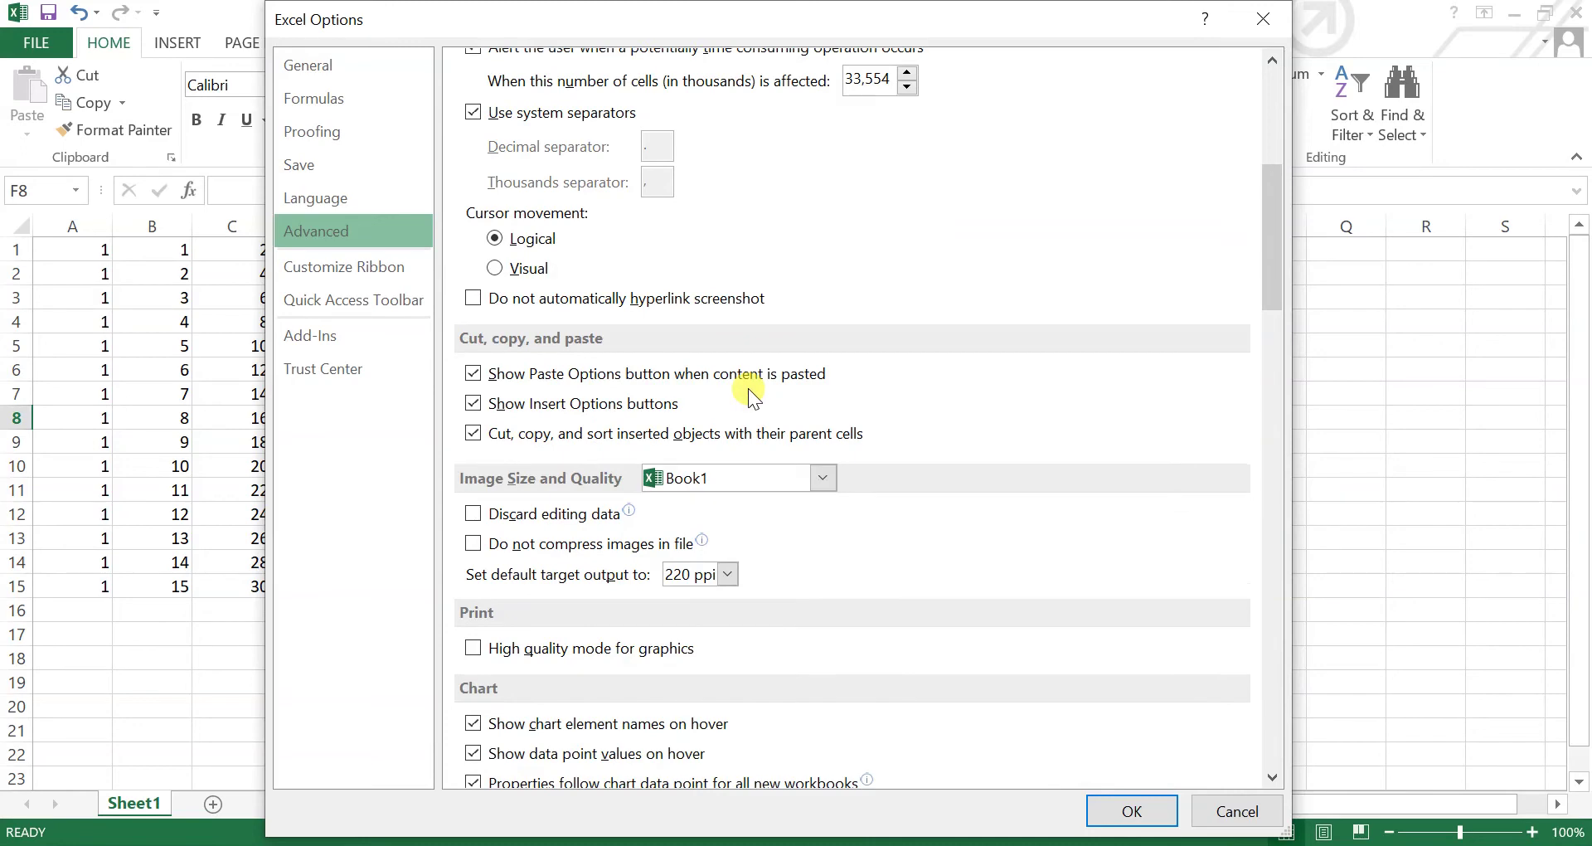
{"action": "scroll", "coordinate": [785, 360], "scroll_direction": "down", "scroll_amount": 6}
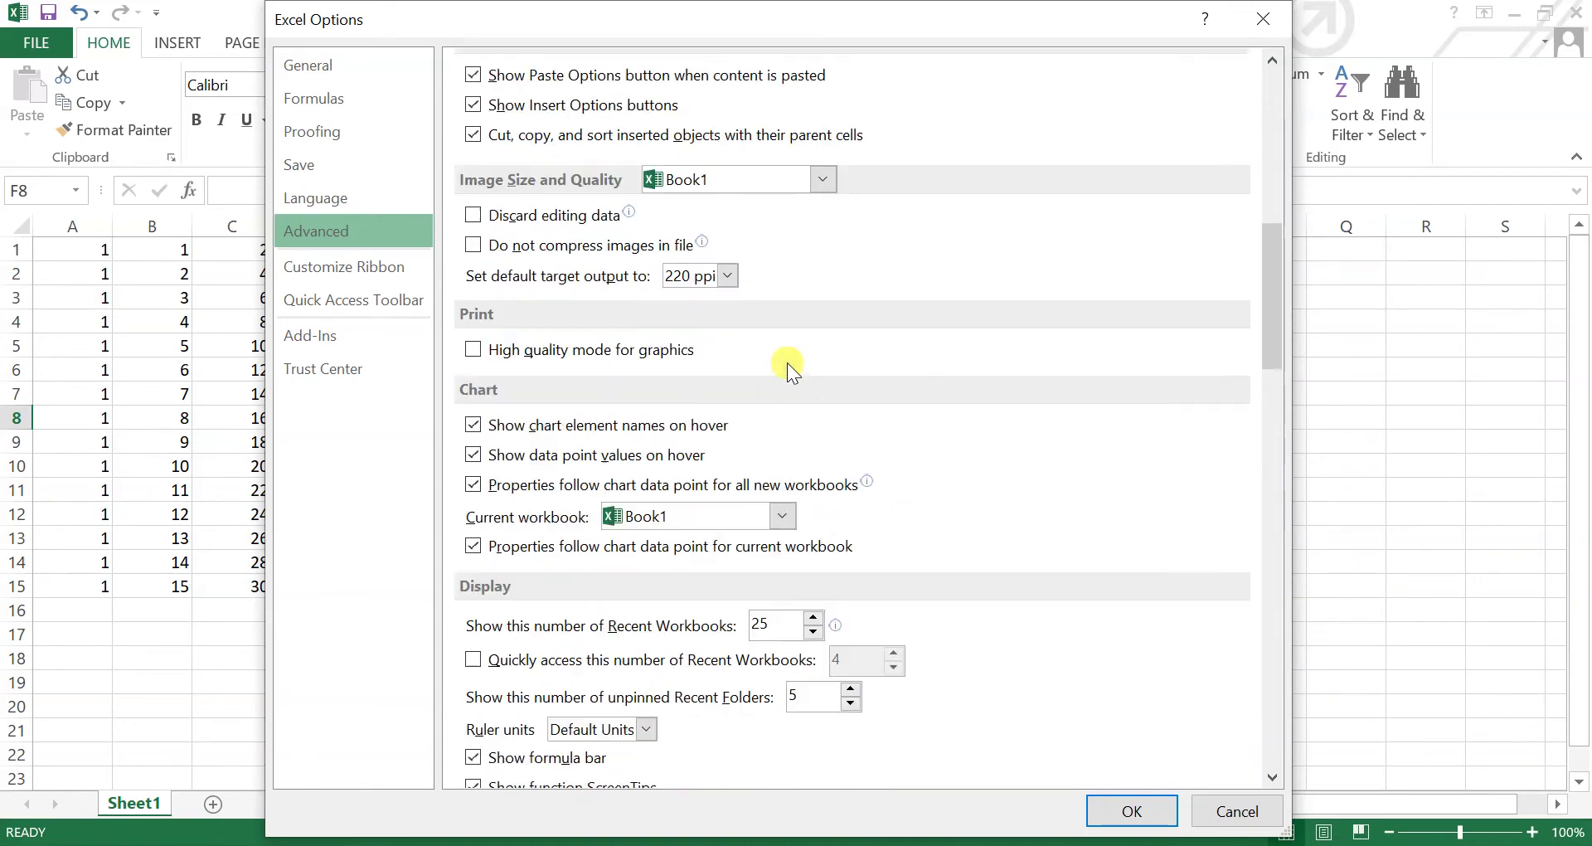
{"action": "scroll", "coordinate": [829, 358], "scroll_direction": "down", "scroll_amount": 3}
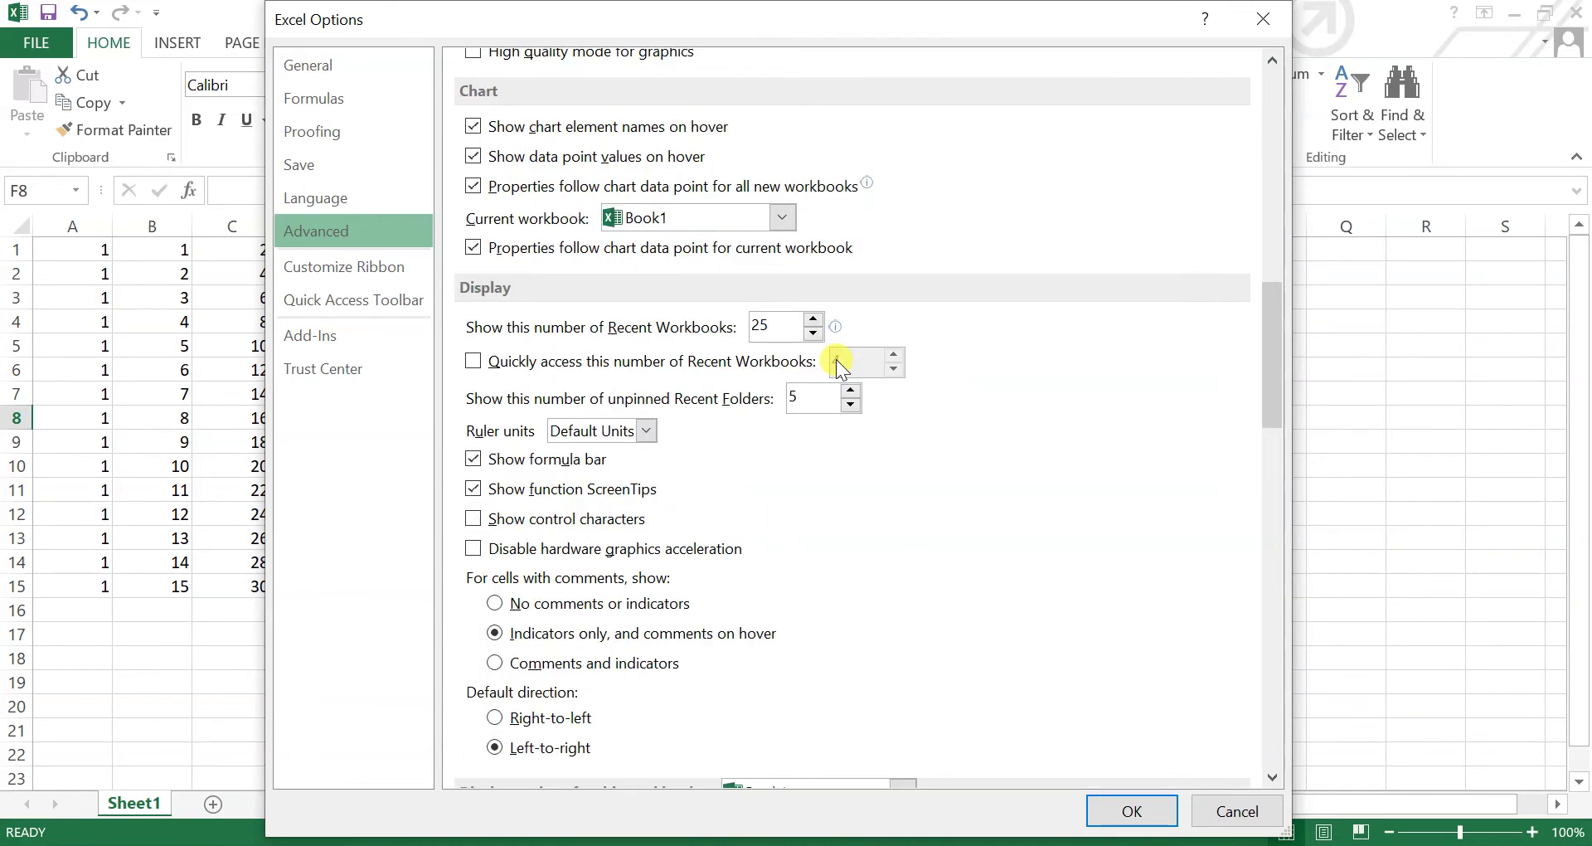
{"action": "scroll", "coordinate": [836, 360], "scroll_direction": "down", "scroll_amount": 7}
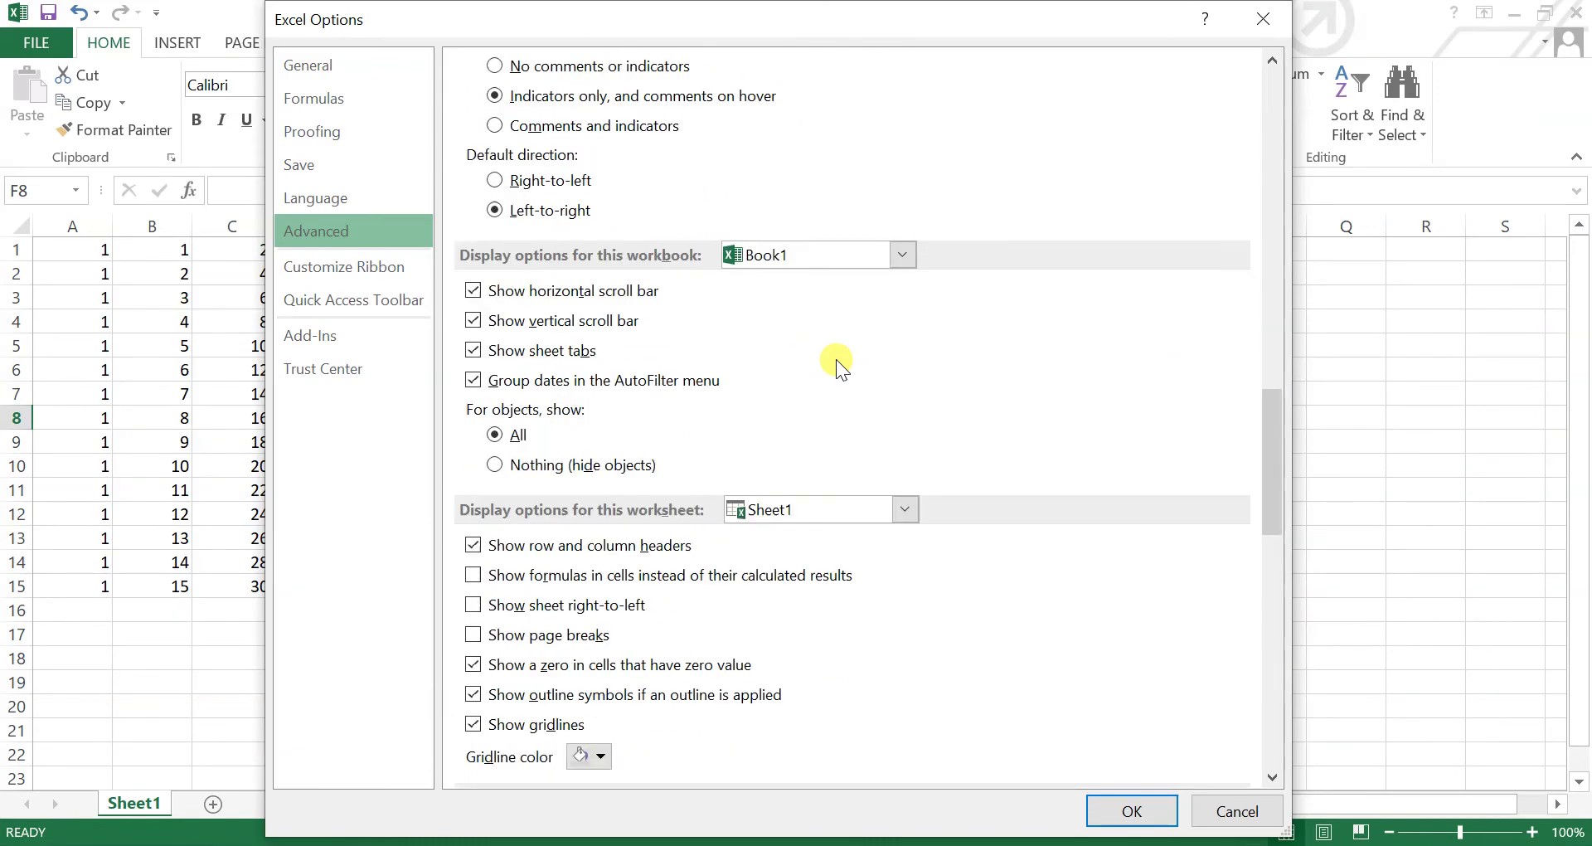
{"action": "scroll", "coordinate": [838, 360], "scroll_direction": "down", "scroll_amount": 8}
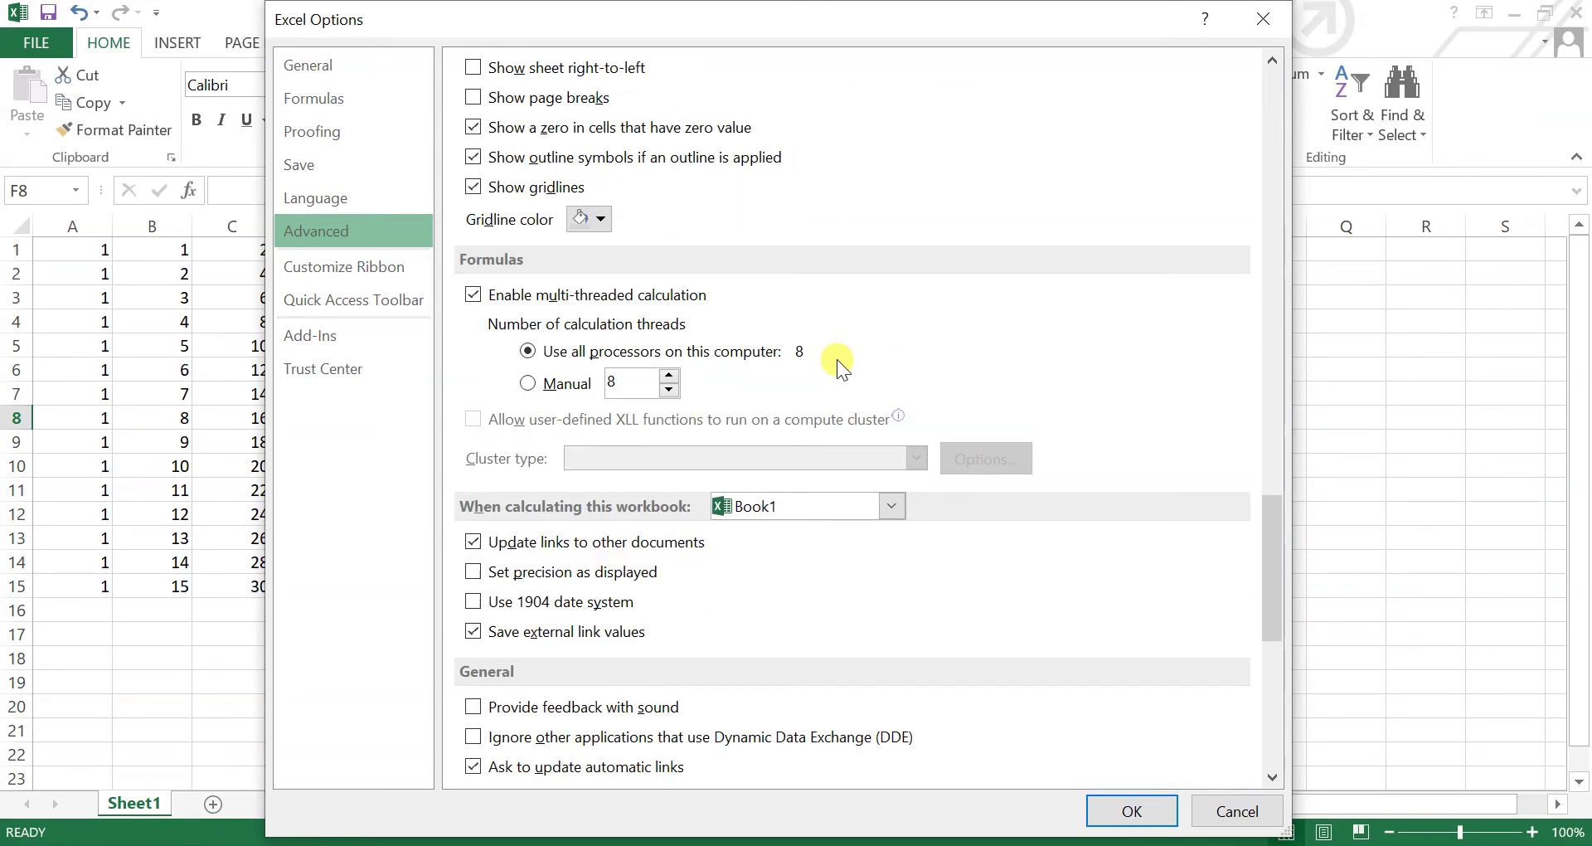
{"action": "scroll", "coordinate": [837, 360], "scroll_direction": "down", "scroll_amount": 4}
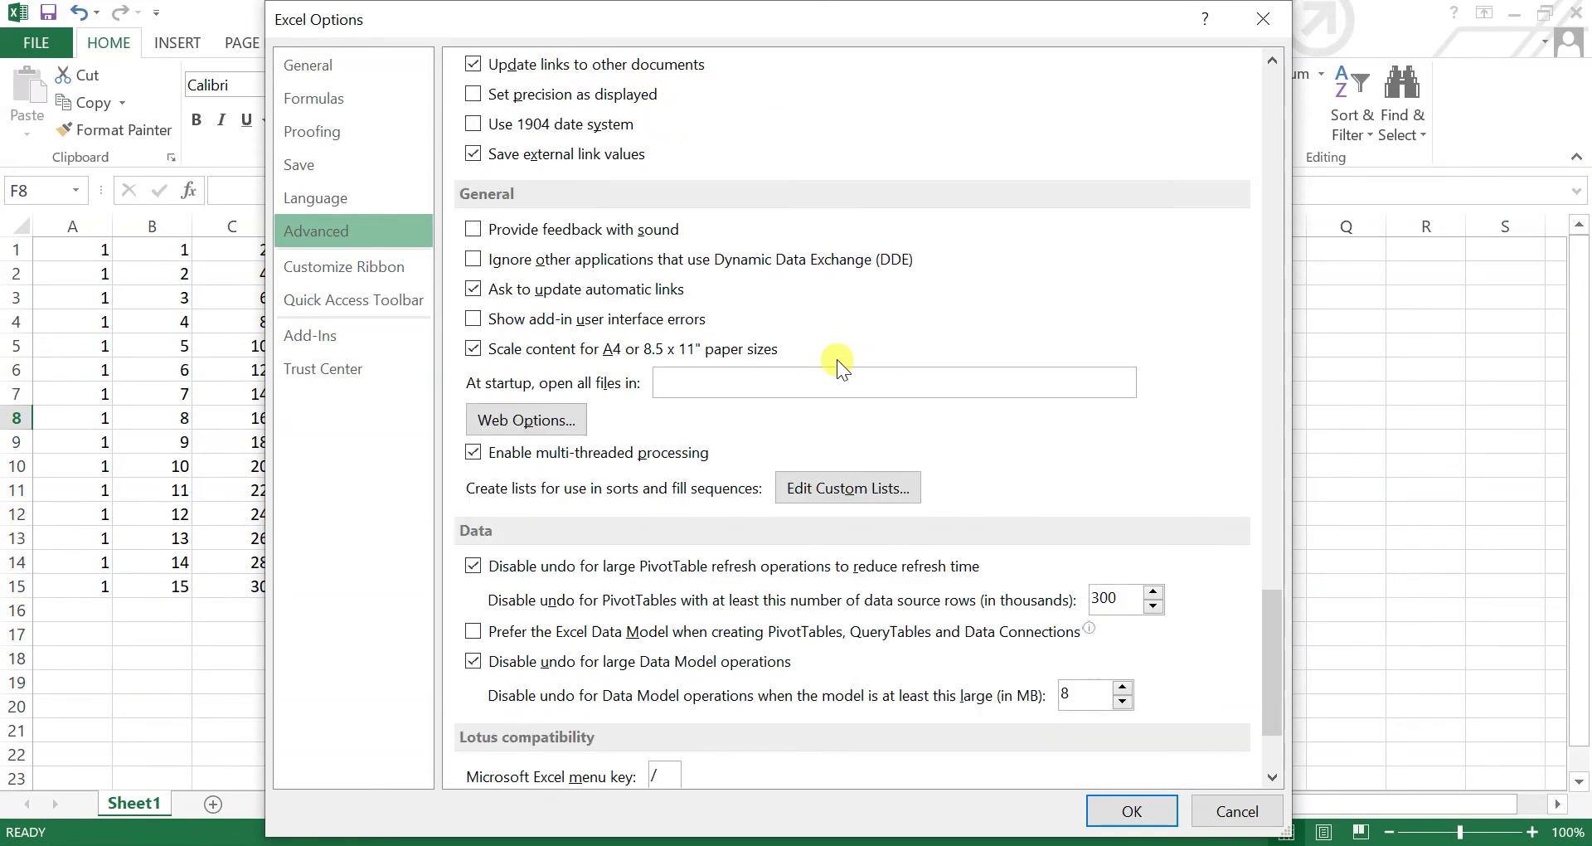
{"action": "scroll", "coordinate": [837, 360], "scroll_direction": "down", "scroll_amount": 1}
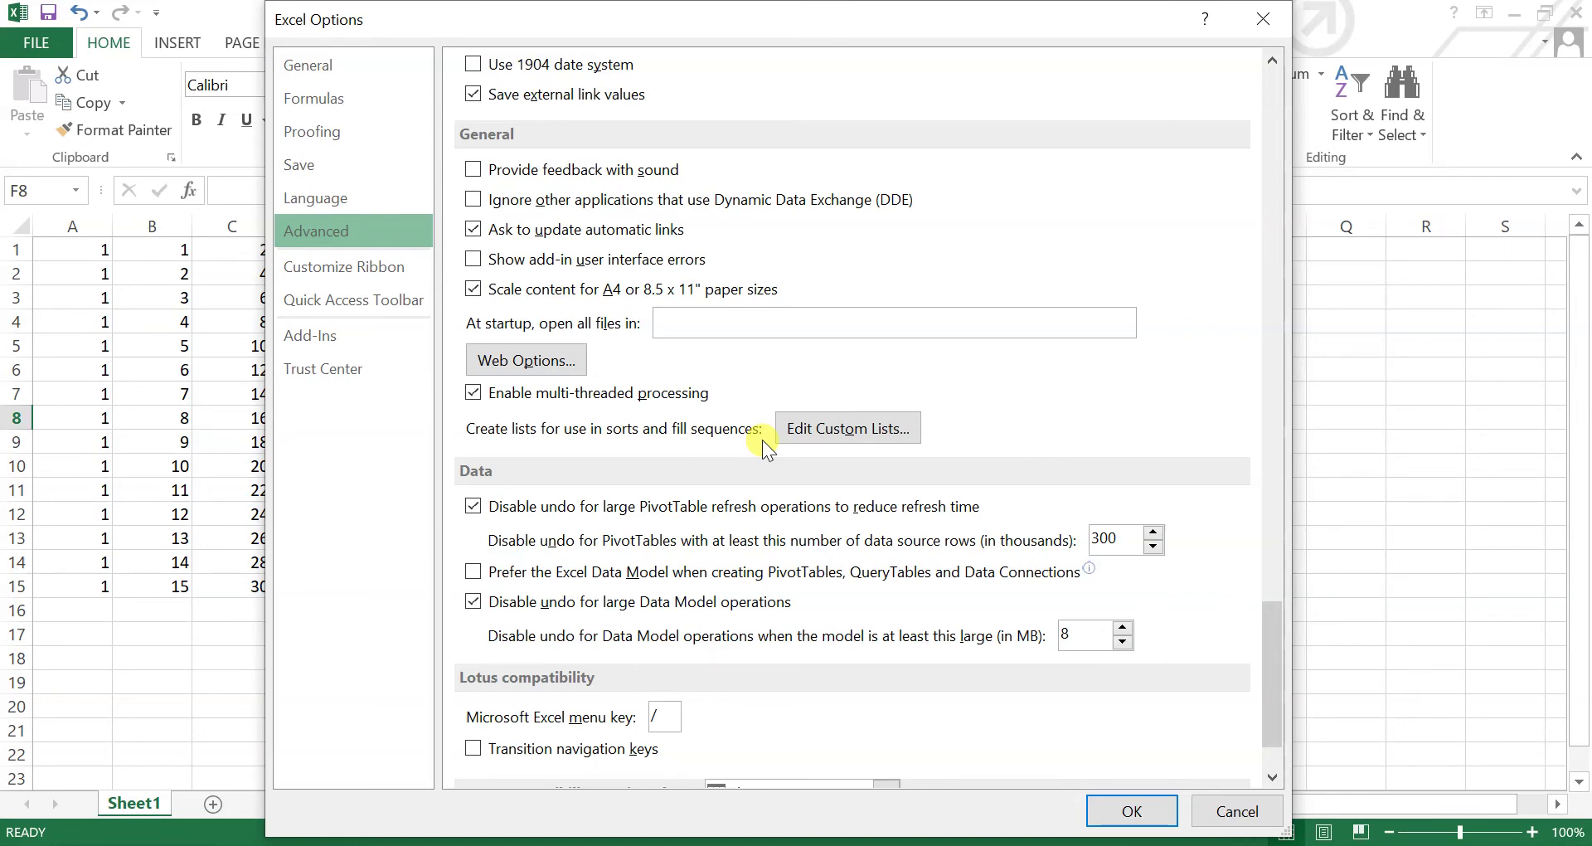
{"action": "left_click", "coordinate": [808, 424]}
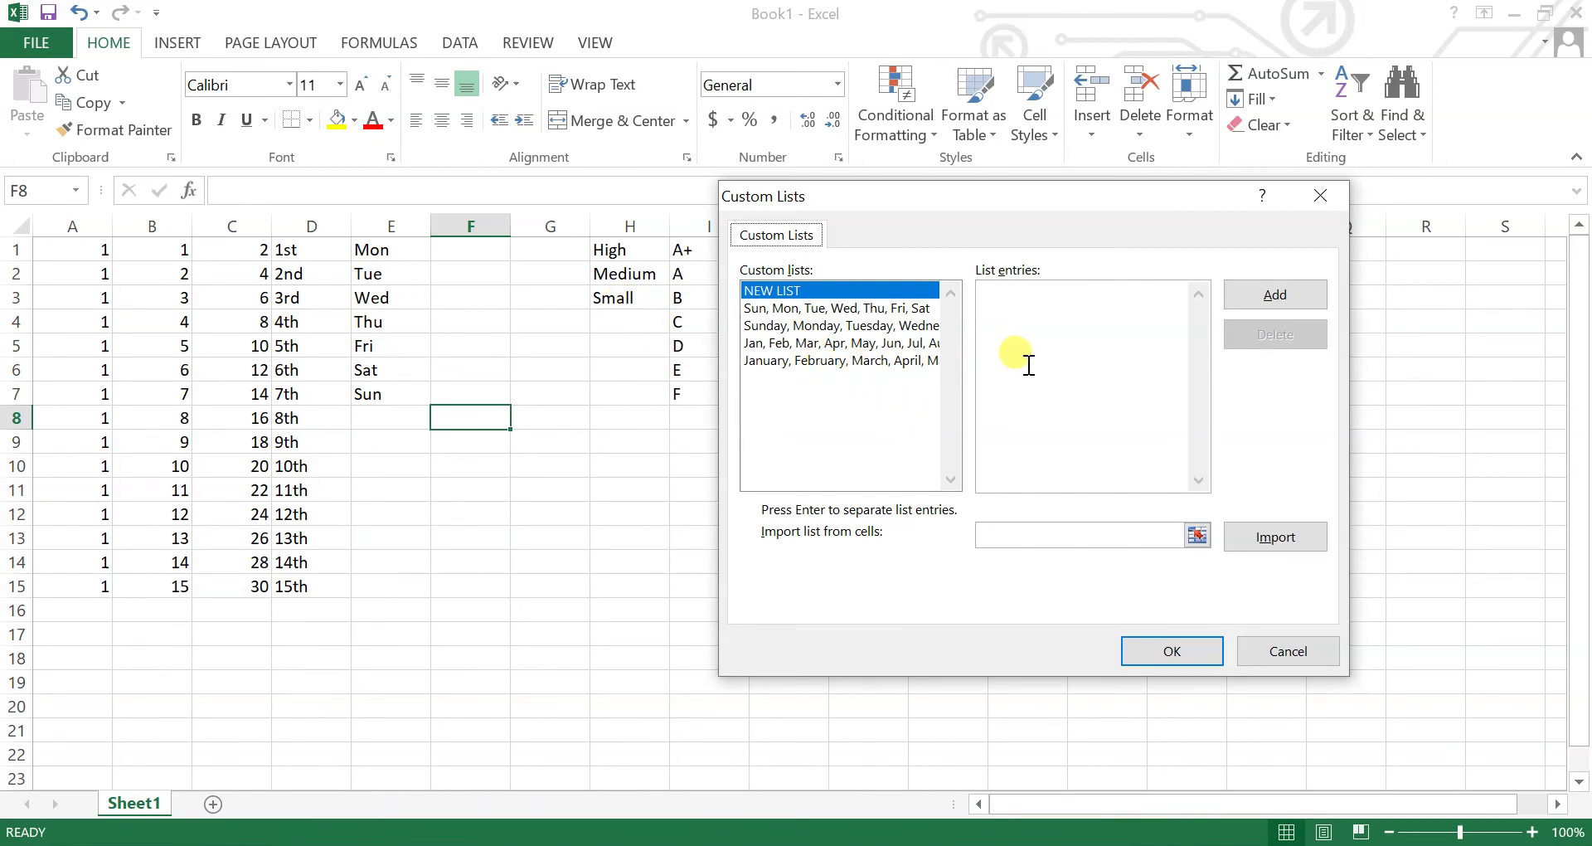
Import the level list from cells H1:H3 as a custom list and confirm the options
{"action": "left_click", "coordinate": [1262, 297]}
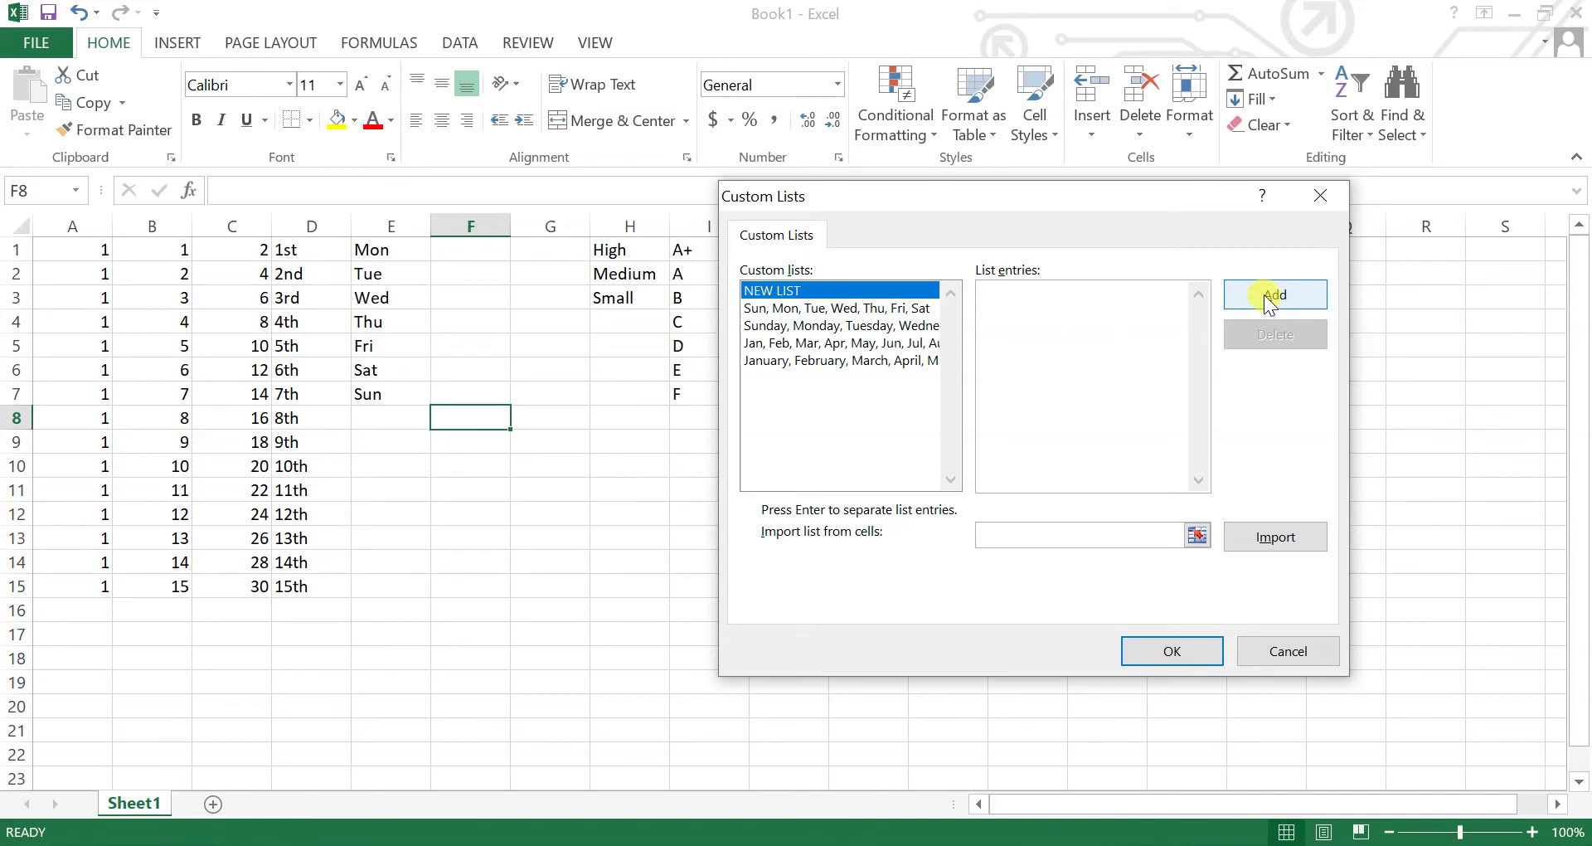
{"action": "left_click", "coordinate": [1125, 536]}
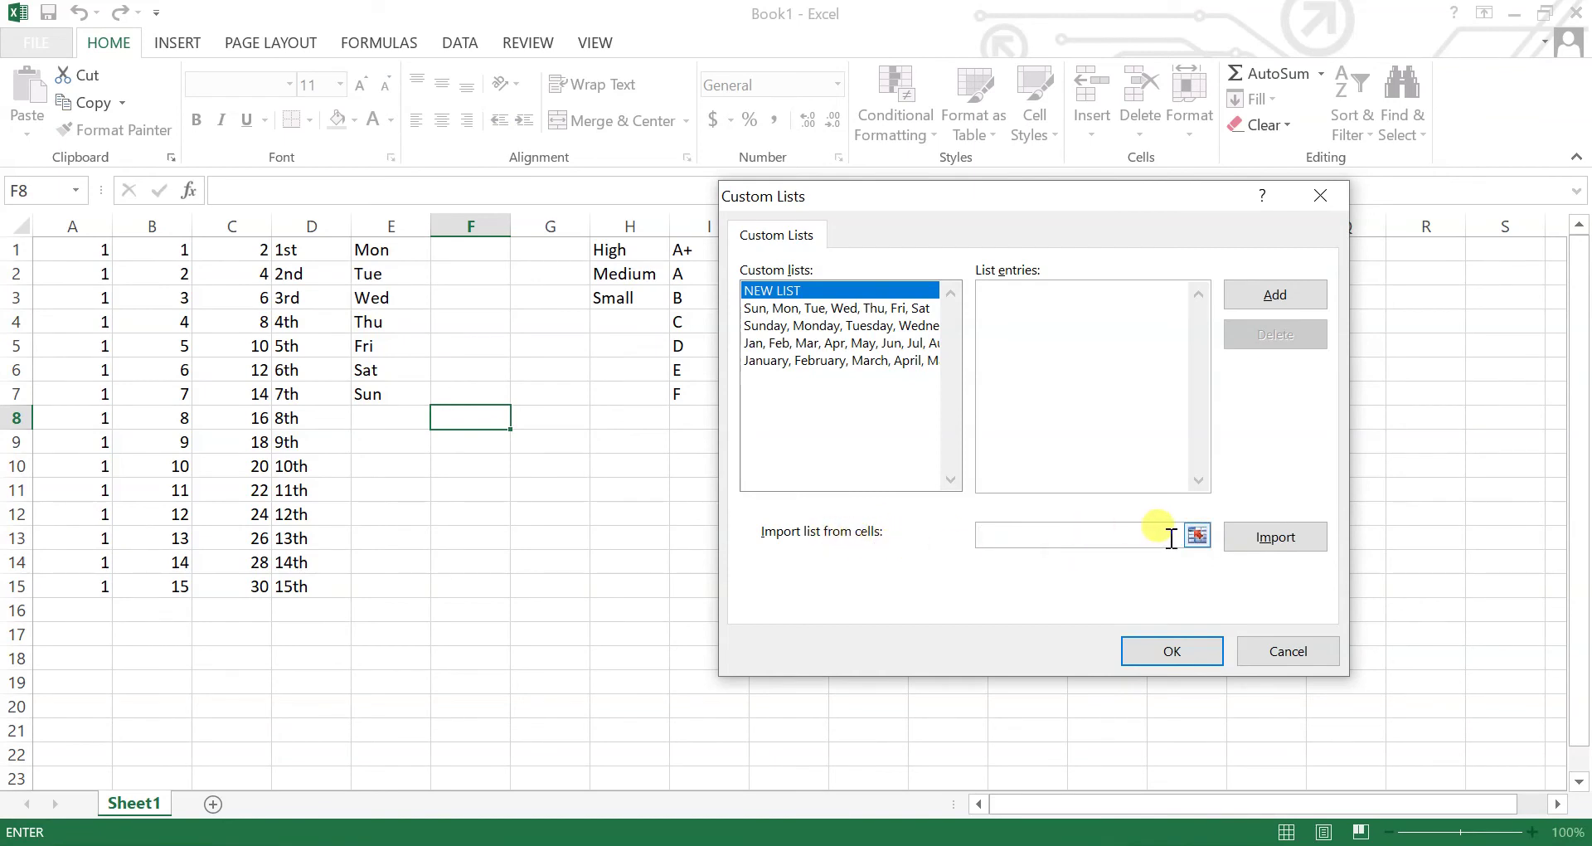
{"action": "left_click", "coordinate": [1197, 534]}
{"action": "left_click_drag", "start_coordinate": [620, 249], "coordinate": [632, 296]}
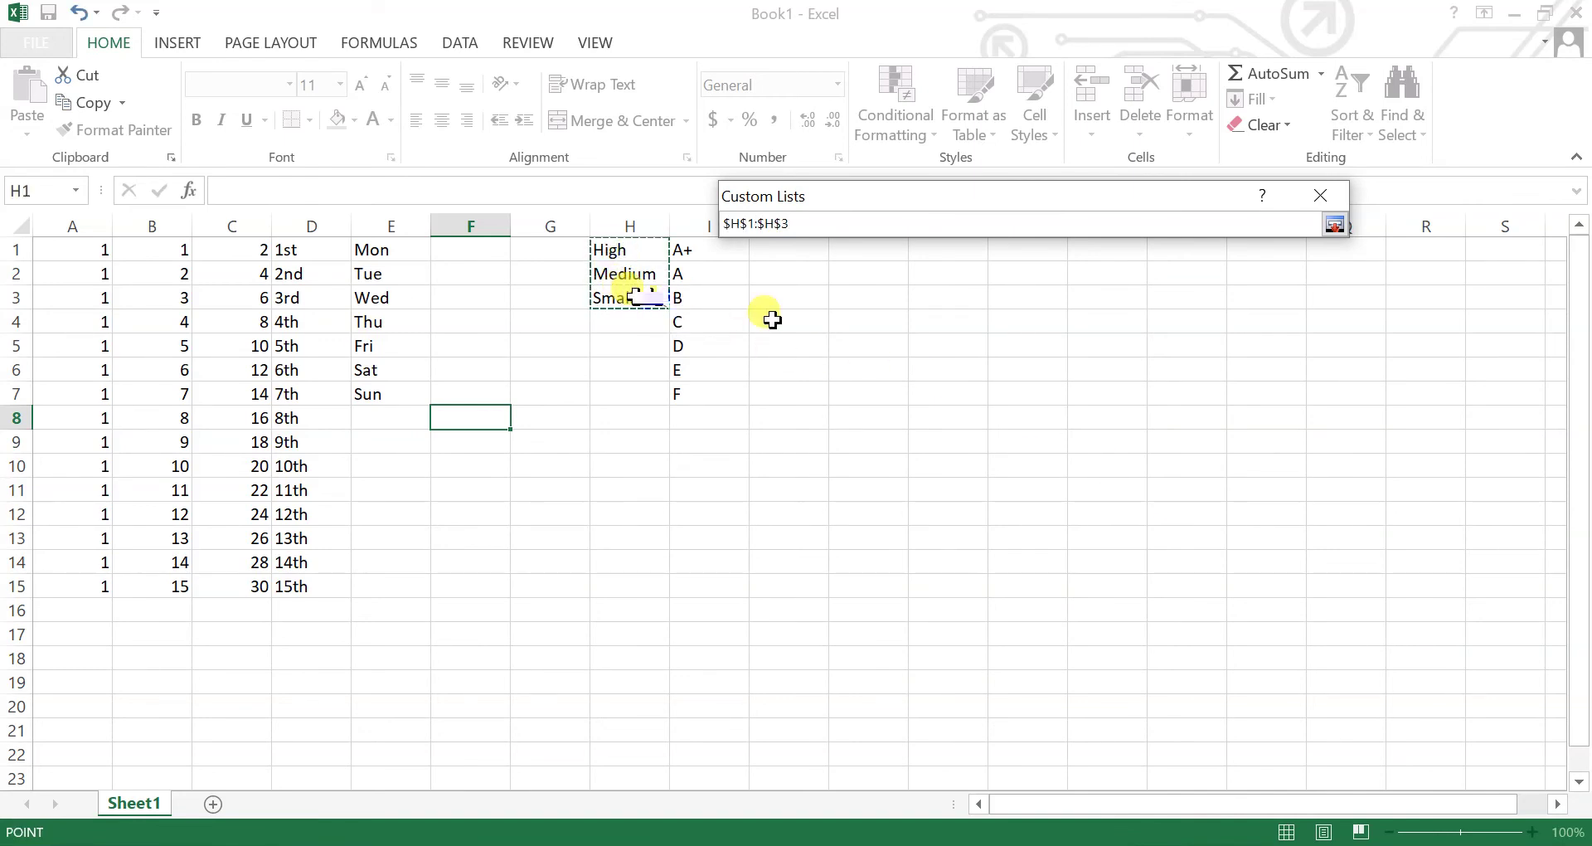
{"action": "left_click", "coordinate": [1335, 223]}
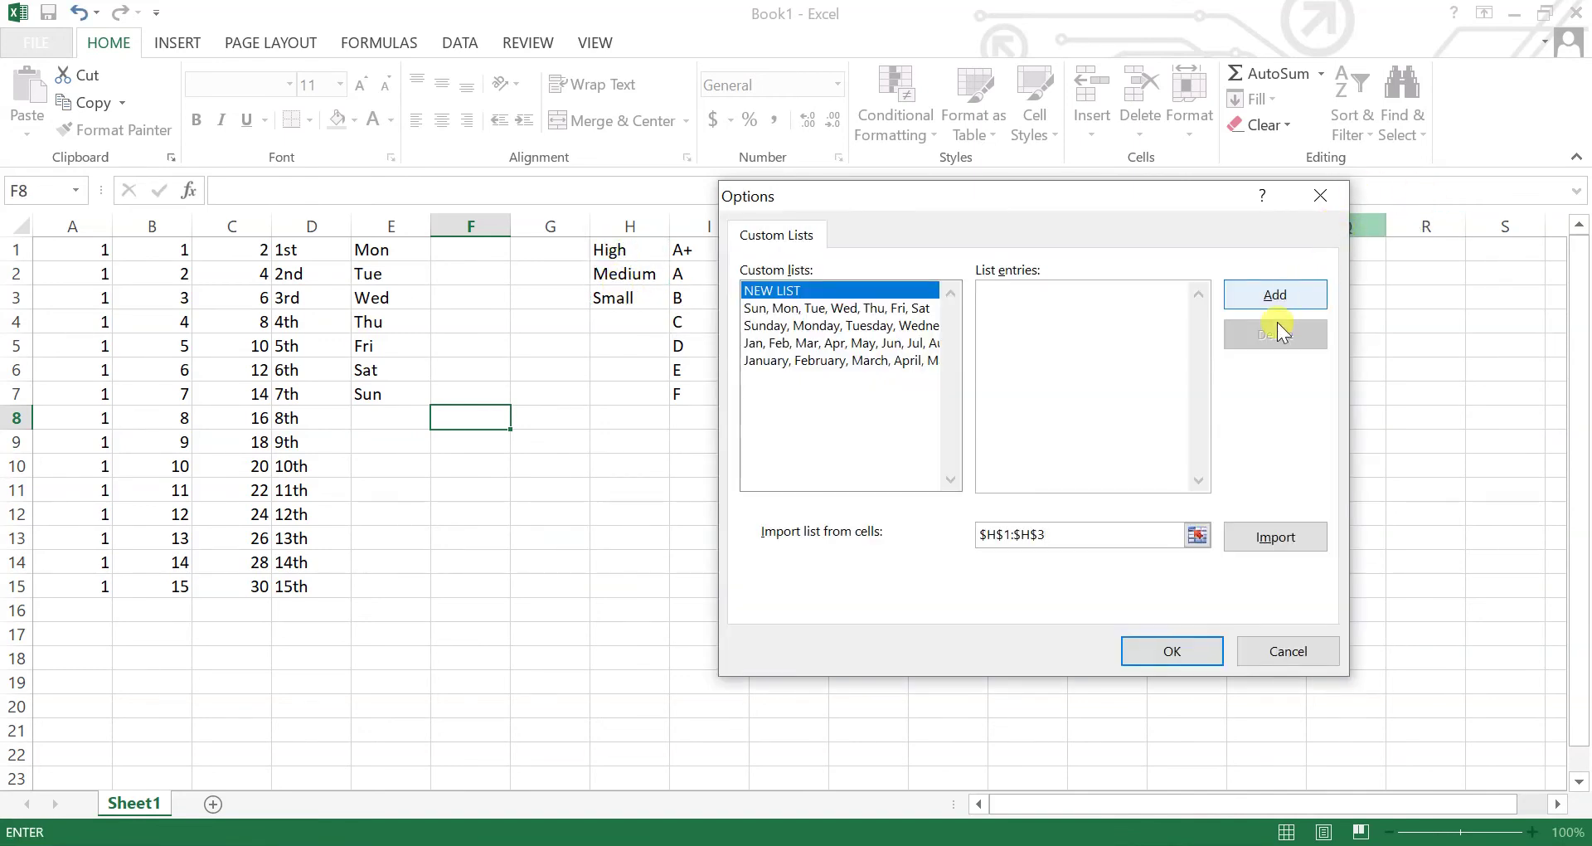
{"action": "left_click", "coordinate": [1265, 541]}
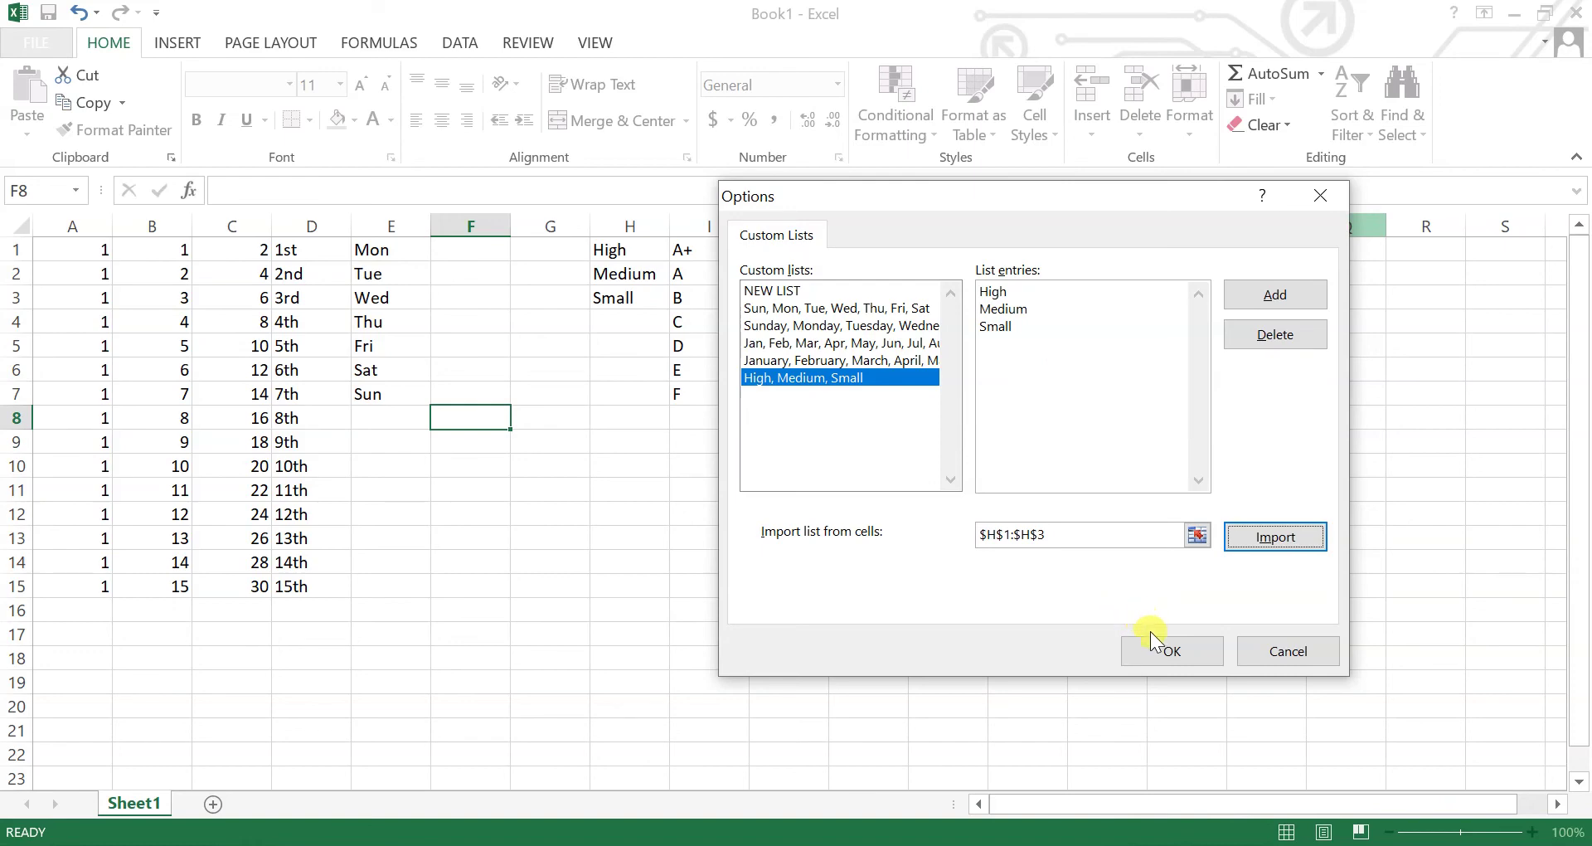
{"action": "left_click", "coordinate": [1159, 657]}
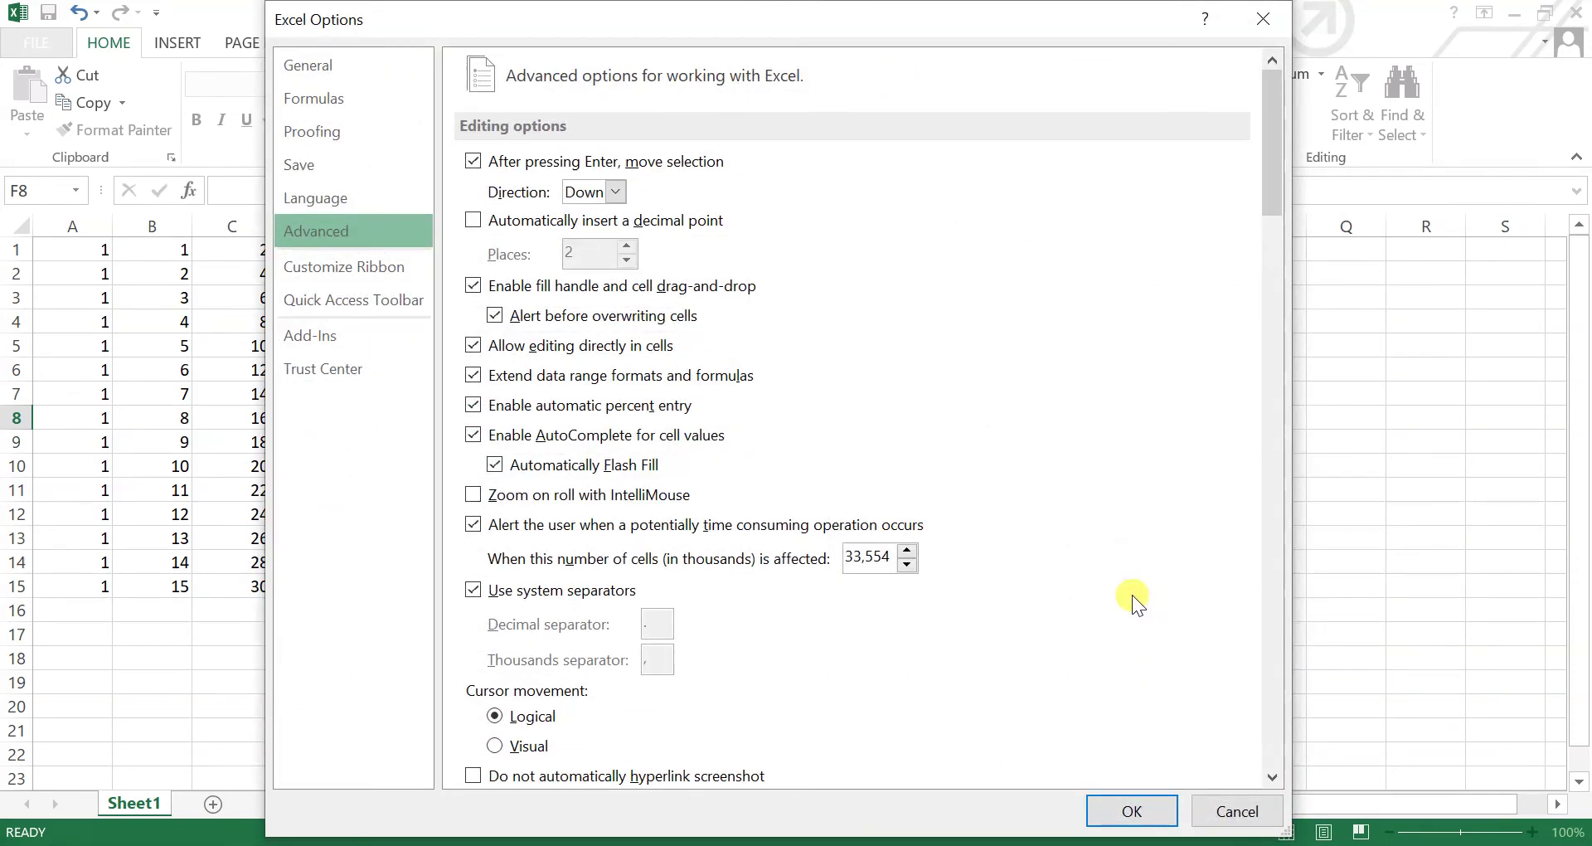
{"action": "left_click", "coordinate": [1121, 809]}
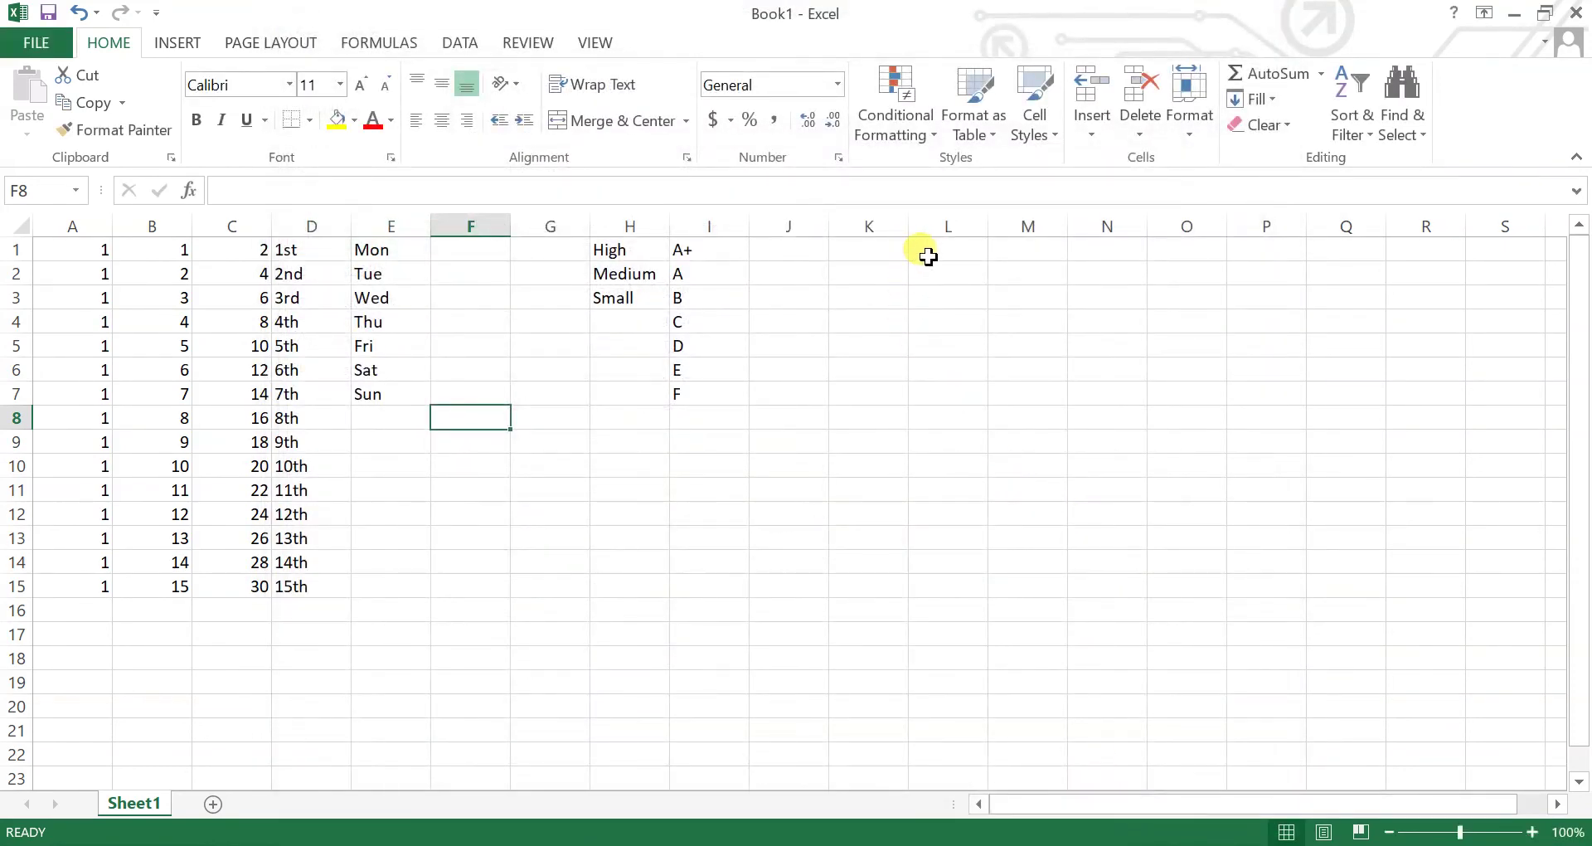
Enter High in cell L1 and auto-fill it down to L8
{"action": "left_click", "coordinate": [928, 253]}
{"action": "type", "text": "h"}
{"action": "key", "text": "BackSpace"}
{"action": "type", "text": "High"}
{"action": "key", "text": "Return"}
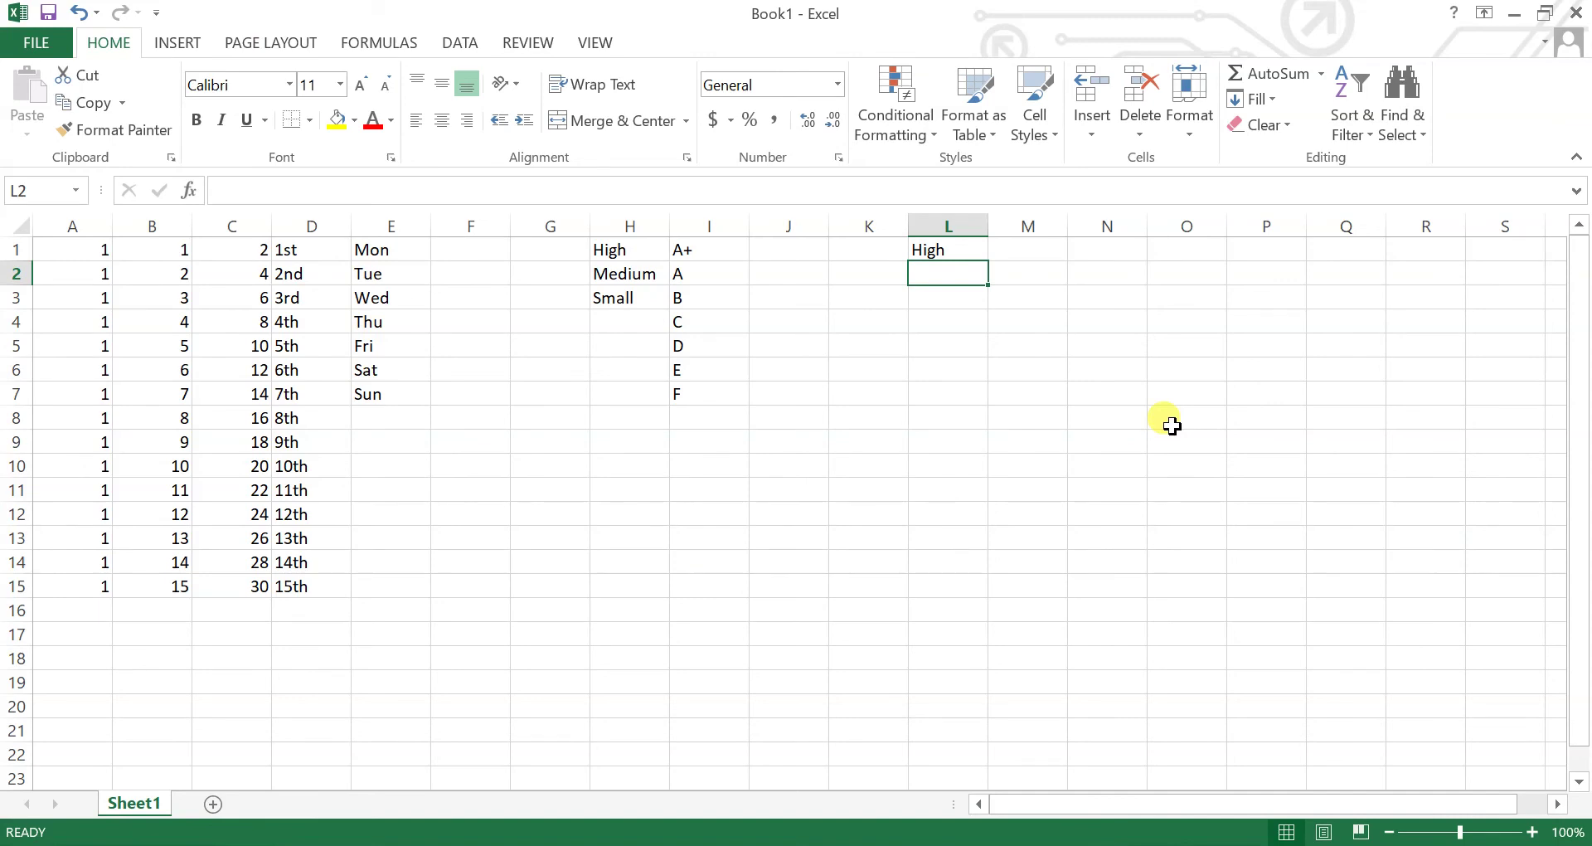
{"action": "left_click", "coordinate": [945, 249]}
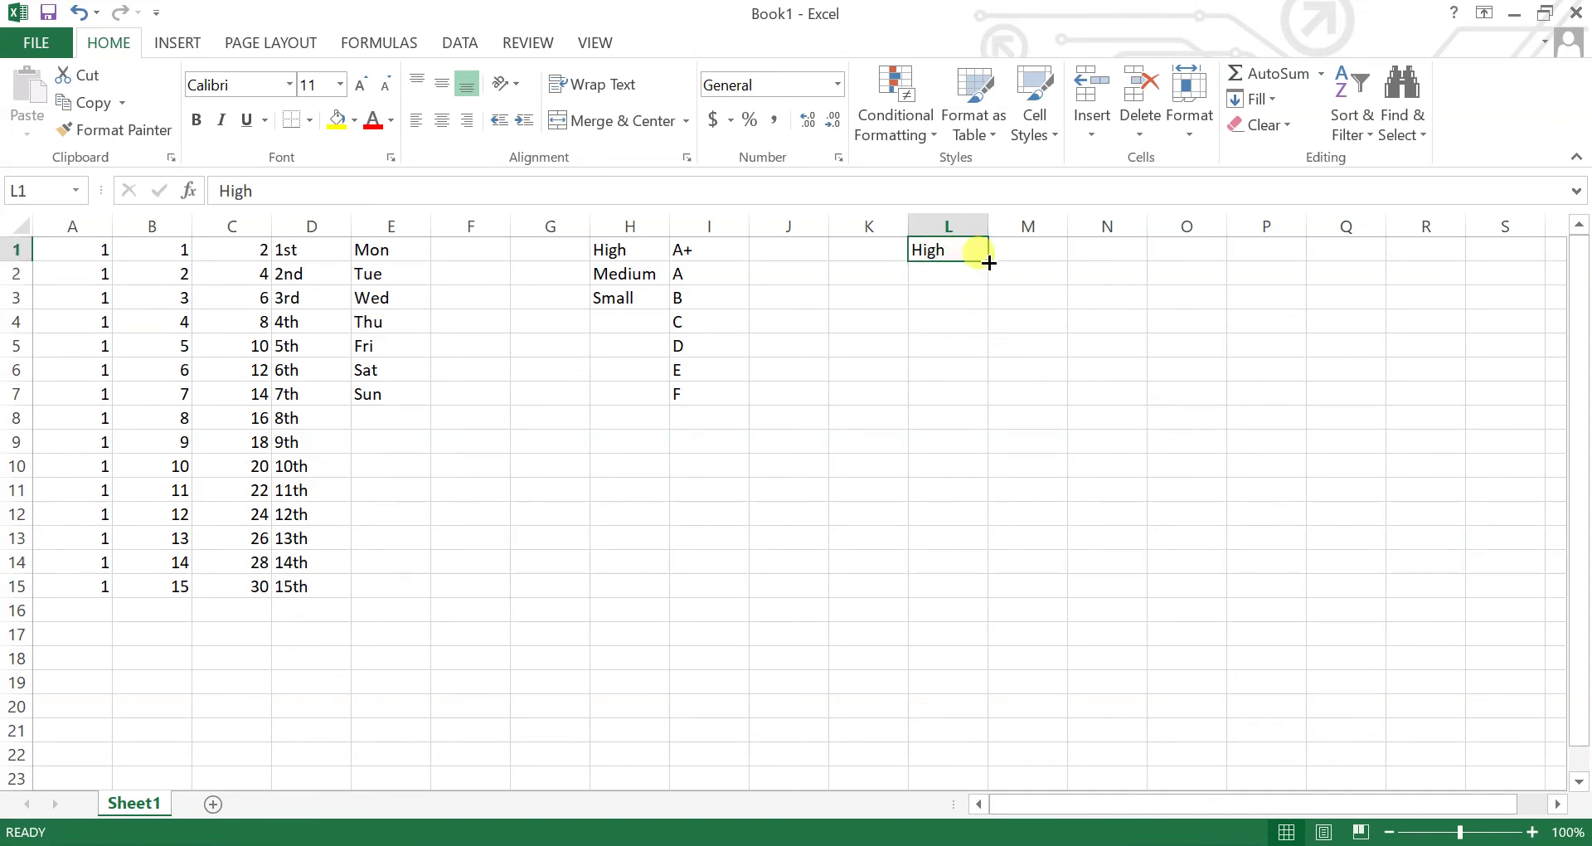
{"action": "left_click_drag", "start_coordinate": [990, 261], "coordinate": [989, 432]}
{"action": "left_click", "coordinate": [1059, 370]}
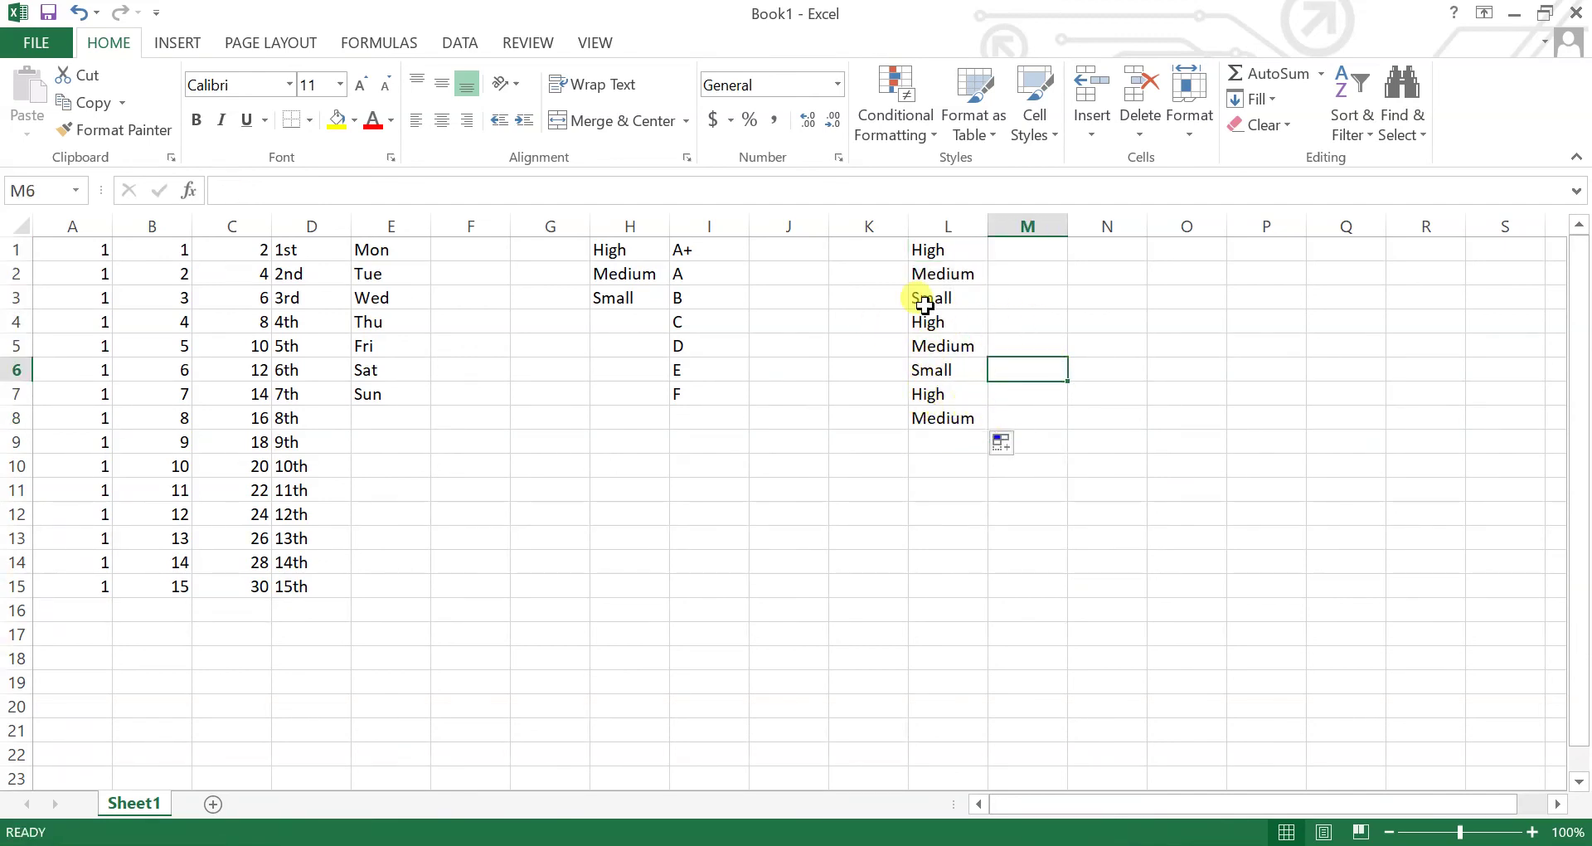
{"action": "left_click", "coordinate": [809, 297]}
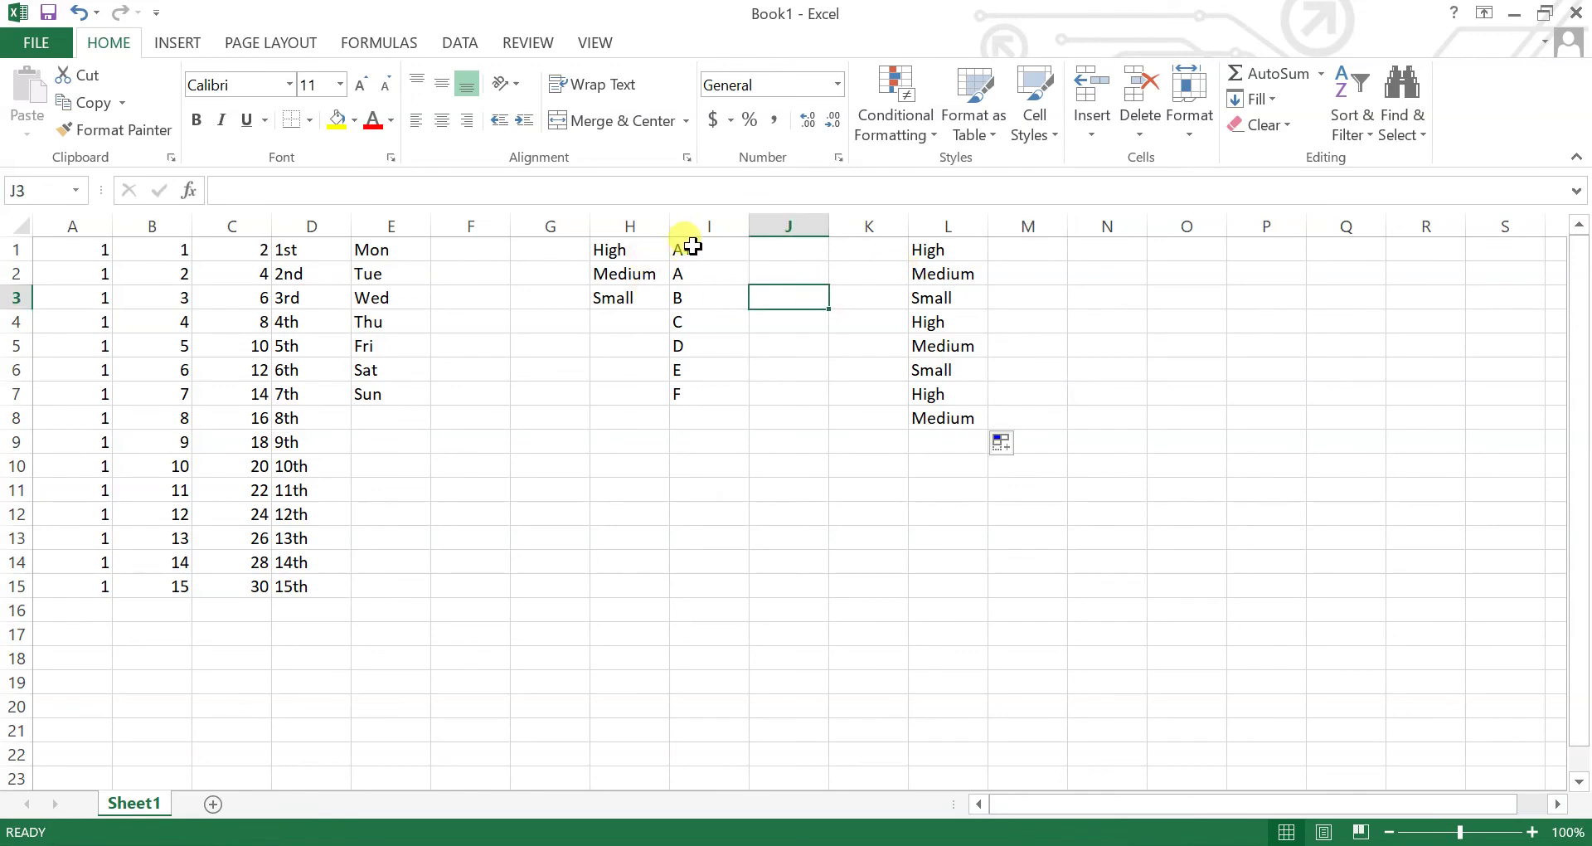
Return to the advanced Excel options and reopen the Custom Lists editor for the grade list
{"action": "left_click", "coordinate": [36, 42]}
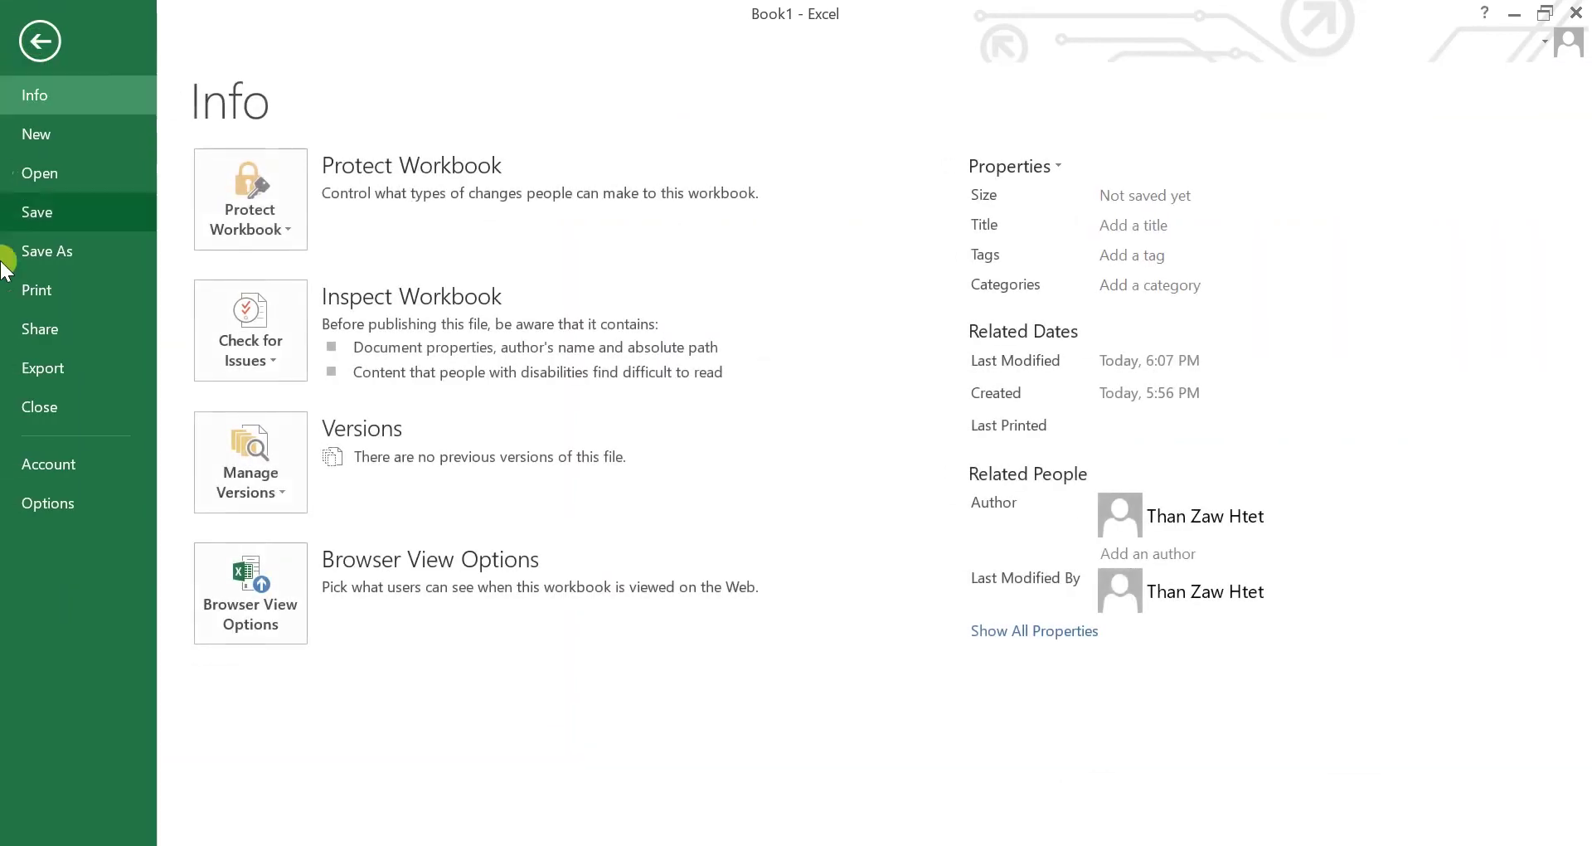
{"action": "left_click", "coordinate": [37, 491]}
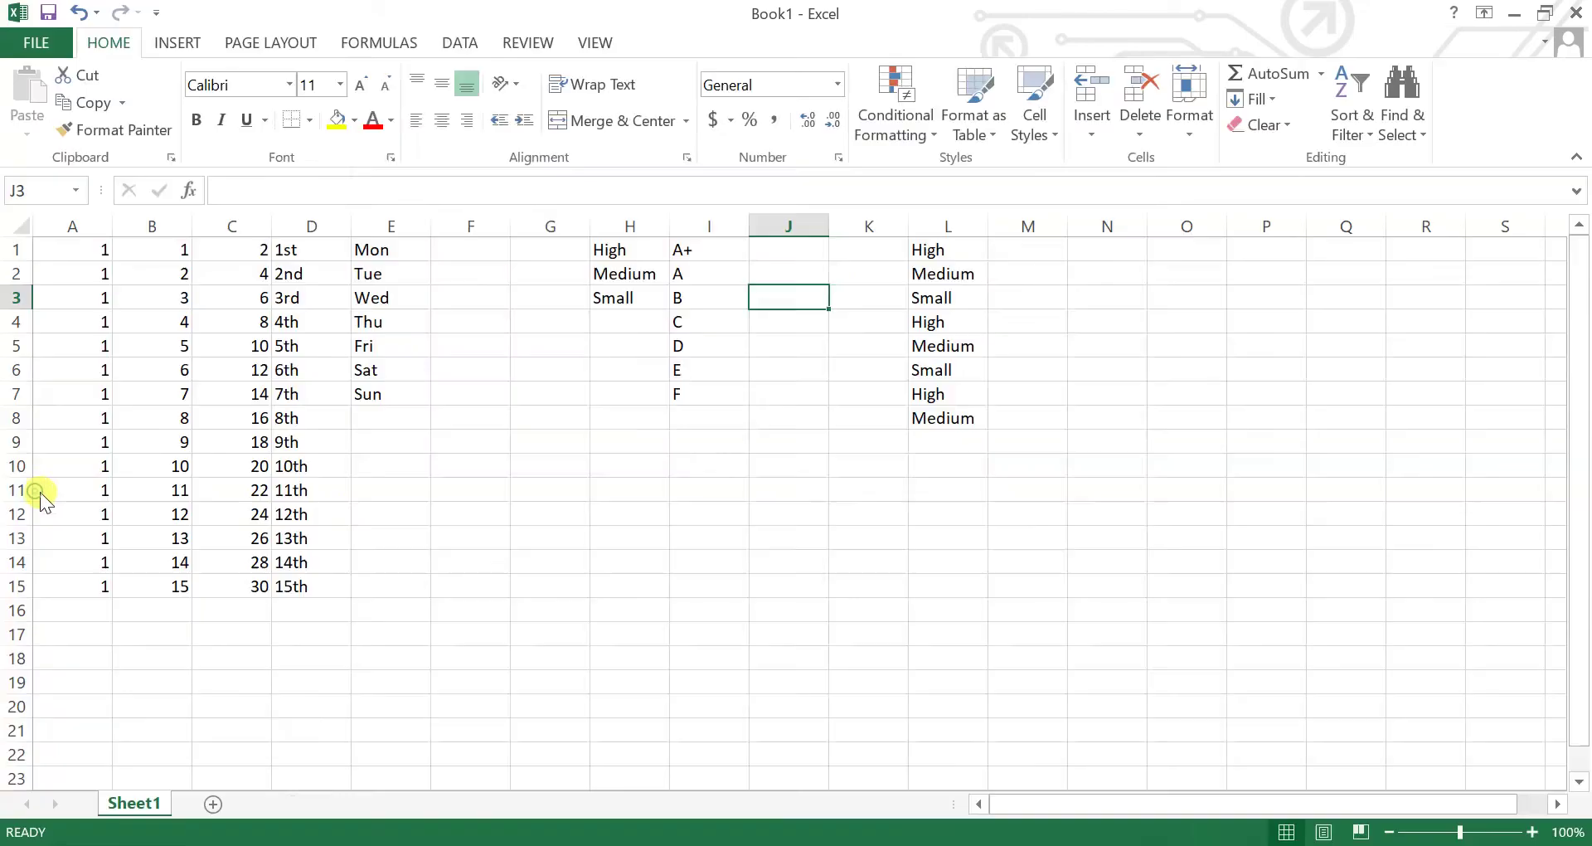
{"action": "left_click", "coordinate": [325, 231]}
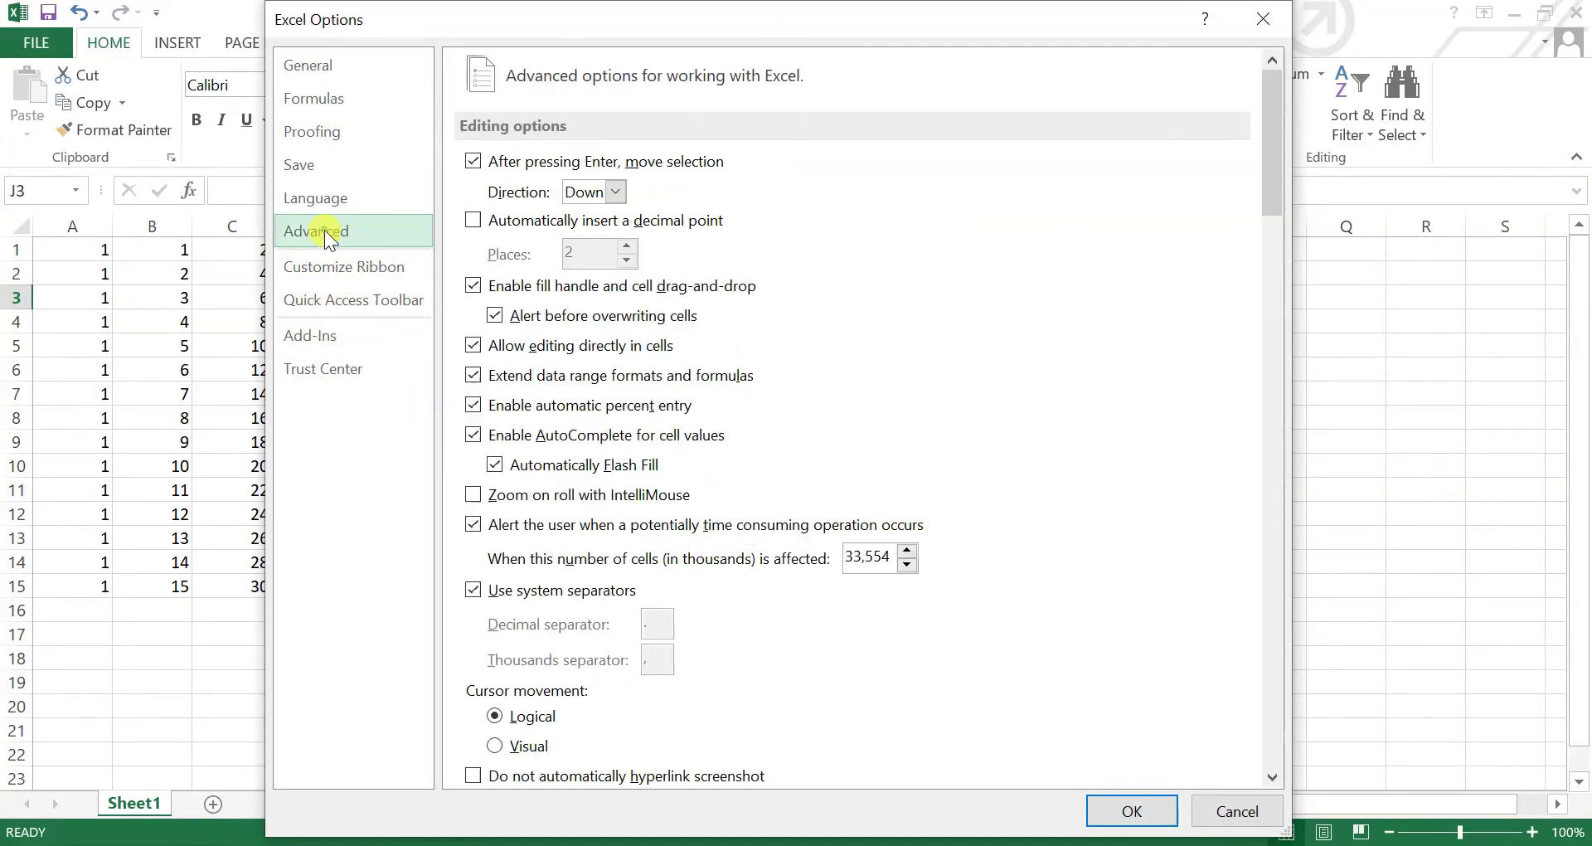
{"action": "scroll", "coordinate": [546, 451], "scroll_direction": "down", "scroll_amount": 3}
{"action": "scroll", "coordinate": [581, 448], "scroll_direction": "down", "scroll_amount": 15}
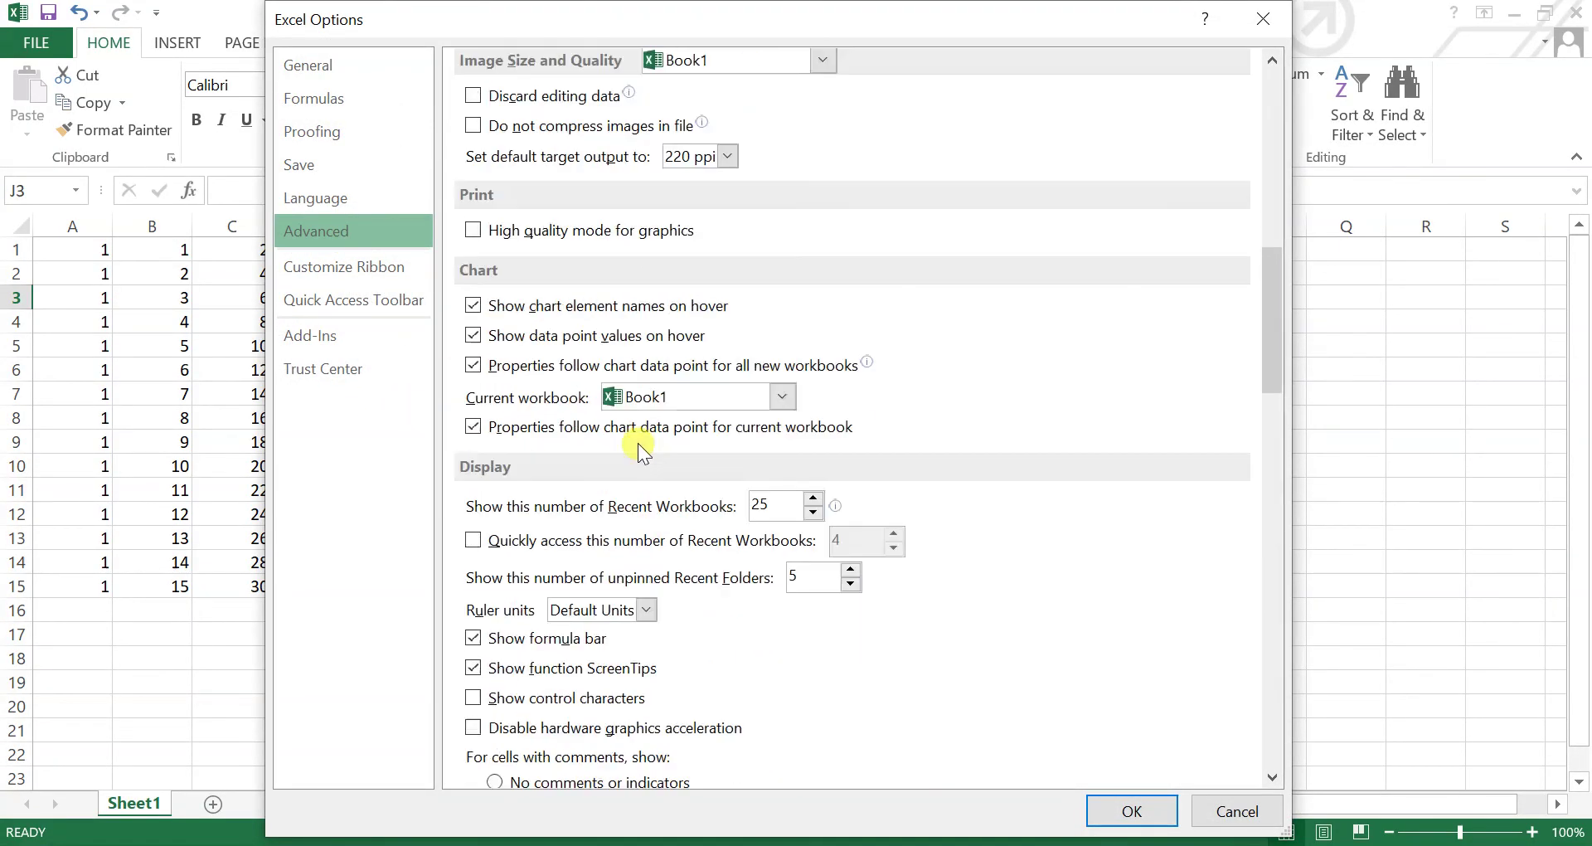
{"action": "scroll", "coordinate": [645, 448], "scroll_direction": "down", "scroll_amount": 10}
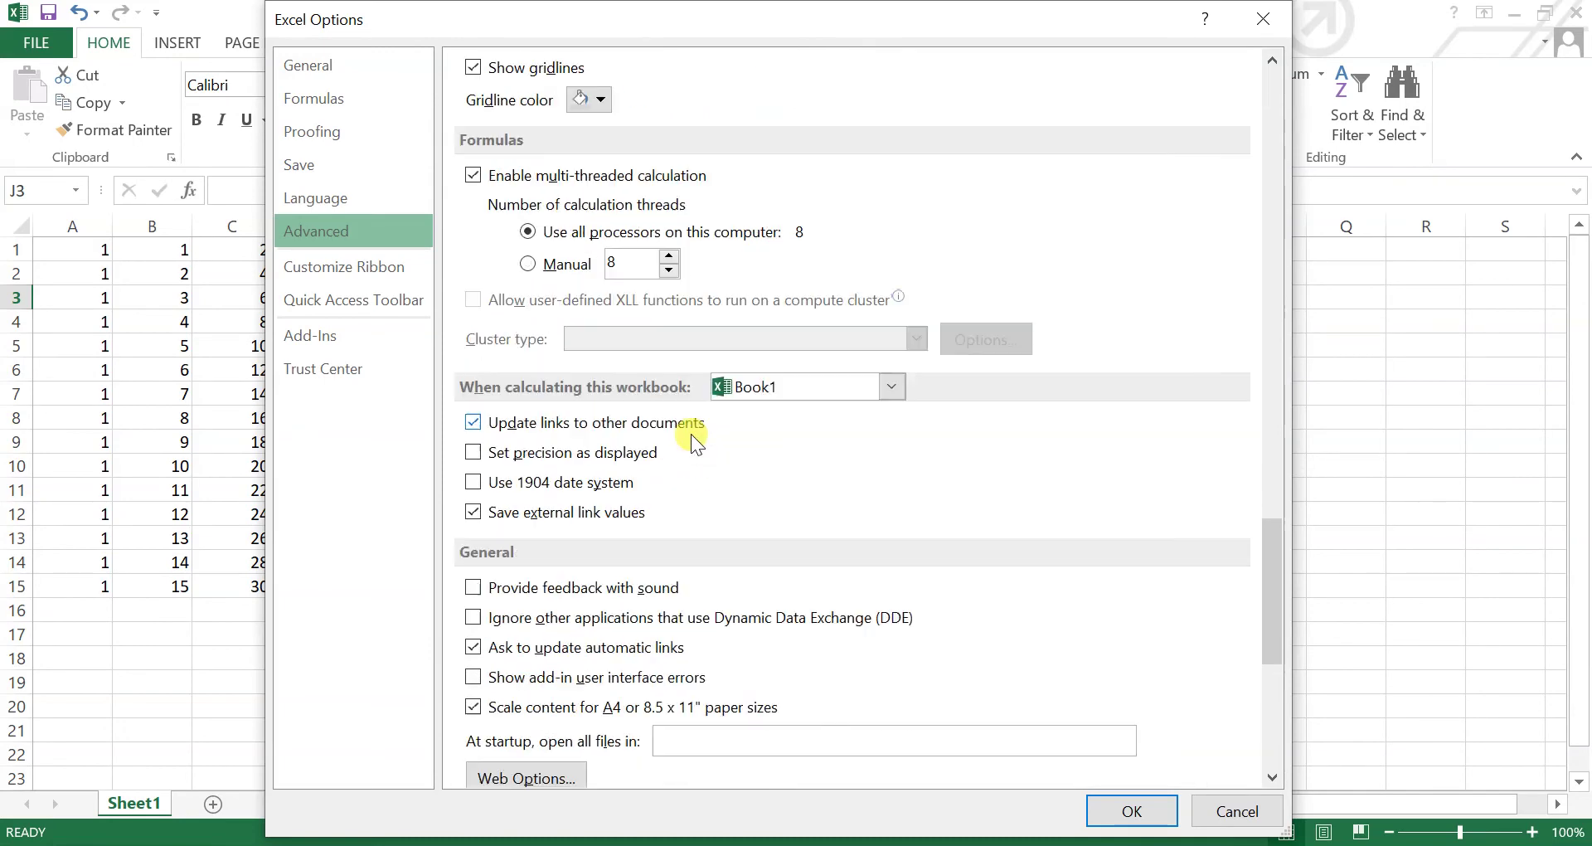
{"action": "scroll", "coordinate": [794, 393], "scroll_direction": "down", "scroll_amount": 5}
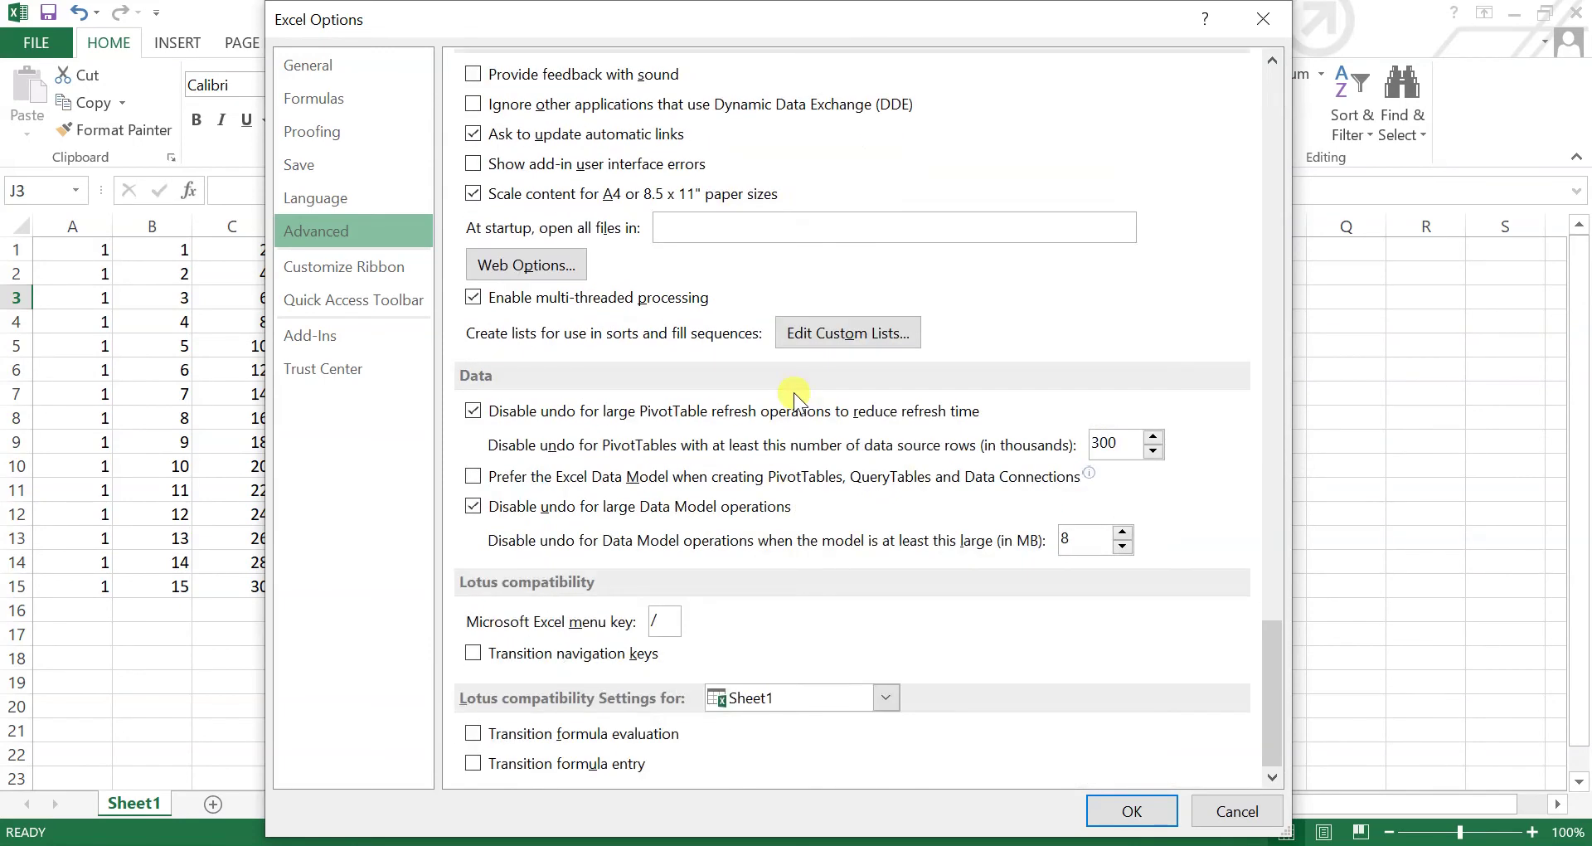
{"action": "left_click", "coordinate": [816, 333]}
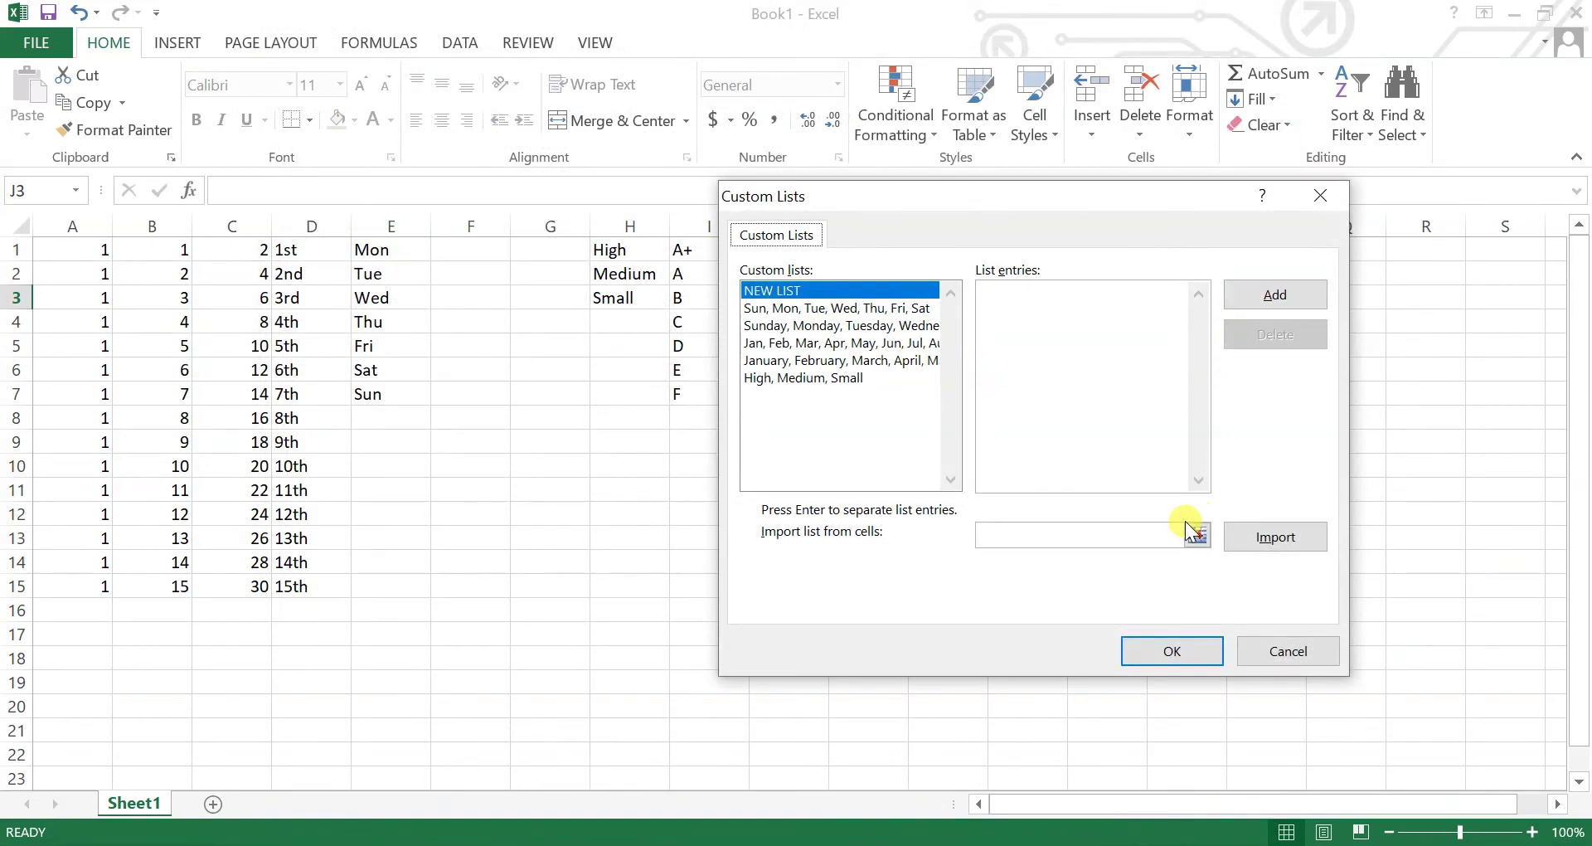
Import the grade list from cells I1:I7 as a custom list and confirm the options
{"action": "left_click", "coordinate": [1101, 536]}
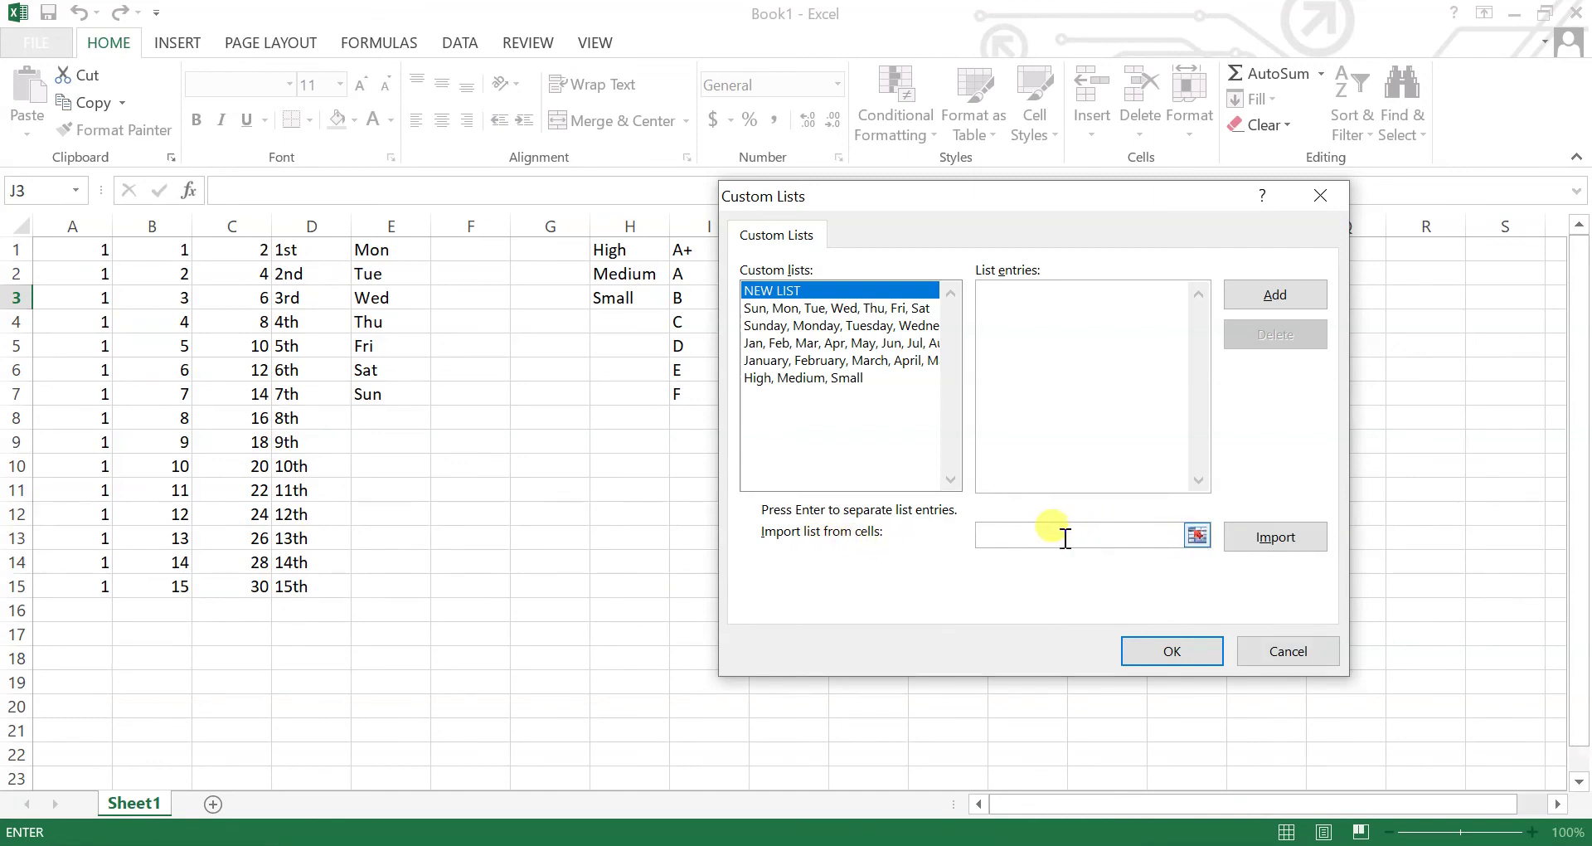
{"action": "left_click", "coordinate": [1194, 535]}
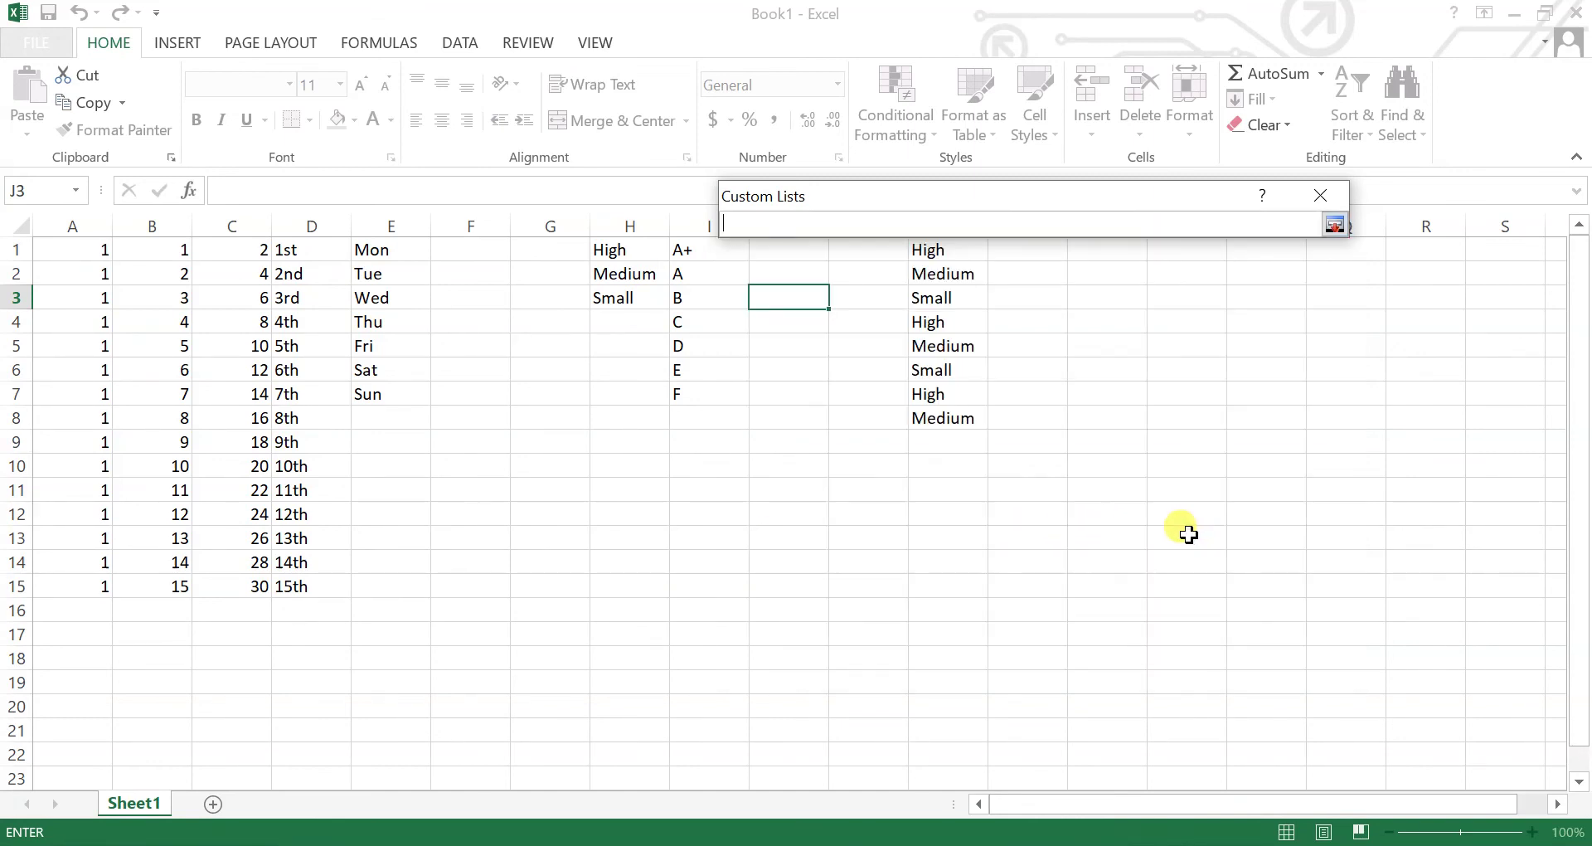
{"action": "left_click_drag", "start_coordinate": [685, 250], "coordinate": [704, 398]}
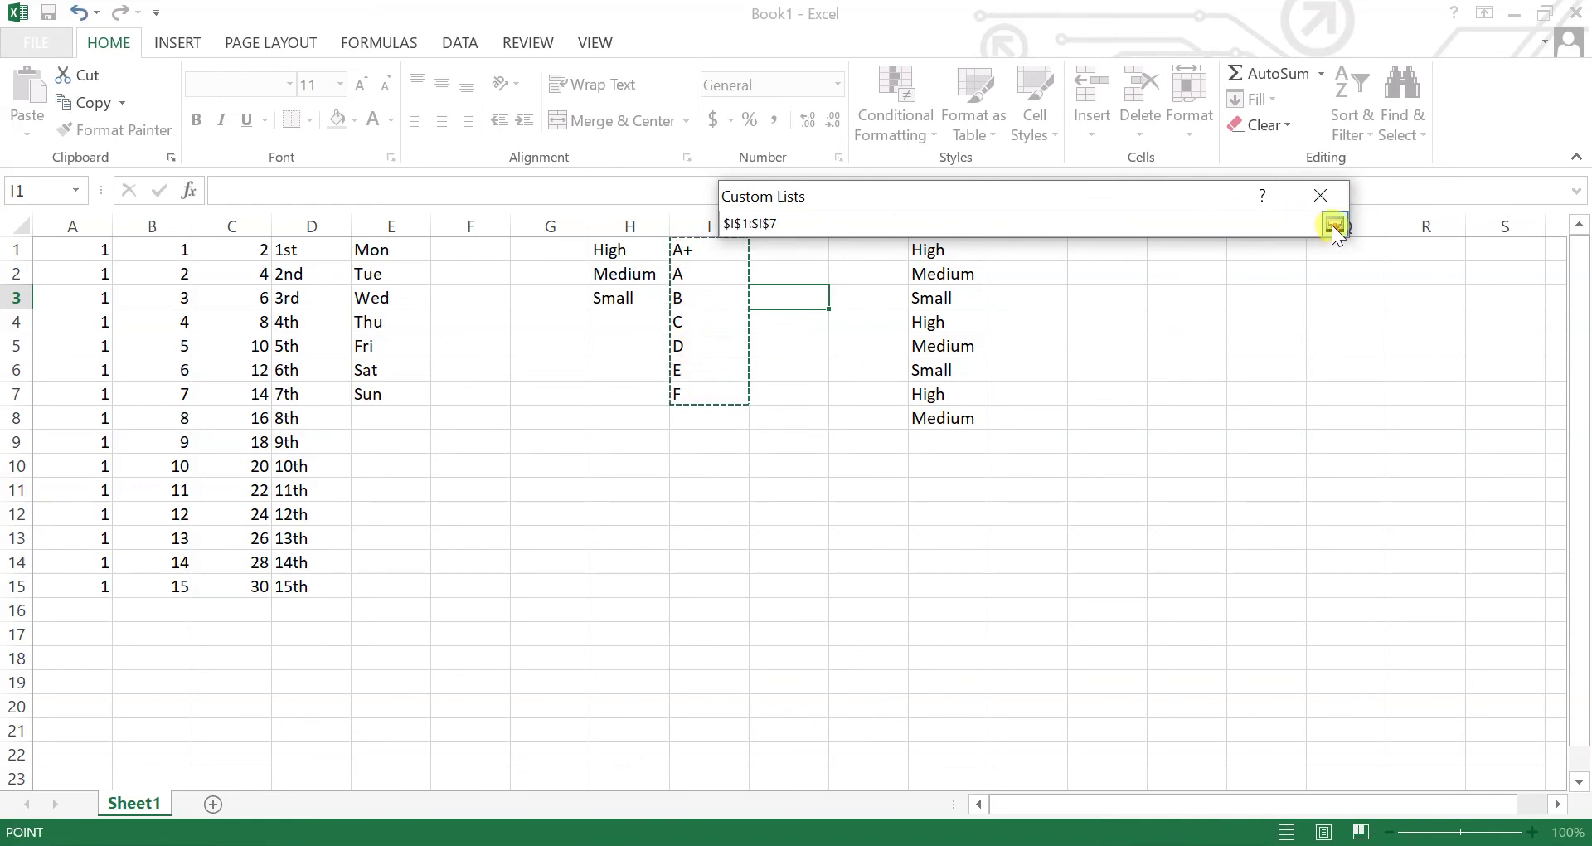
{"action": "left_click", "coordinate": [1331, 226]}
{"action": "left_click", "coordinate": [1288, 537]}
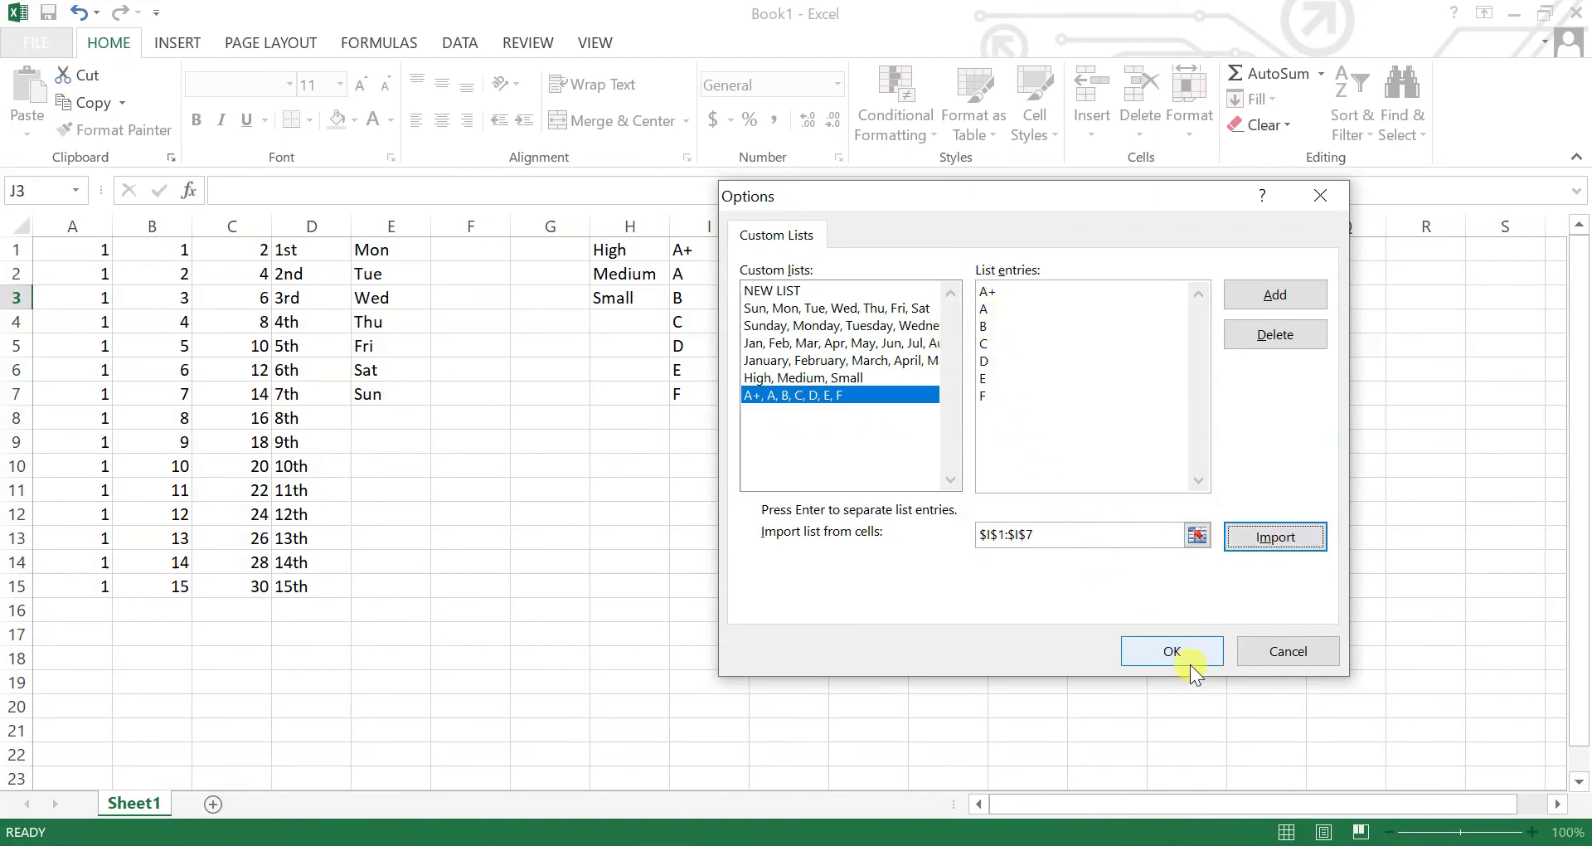
{"action": "left_click", "coordinate": [1172, 651]}
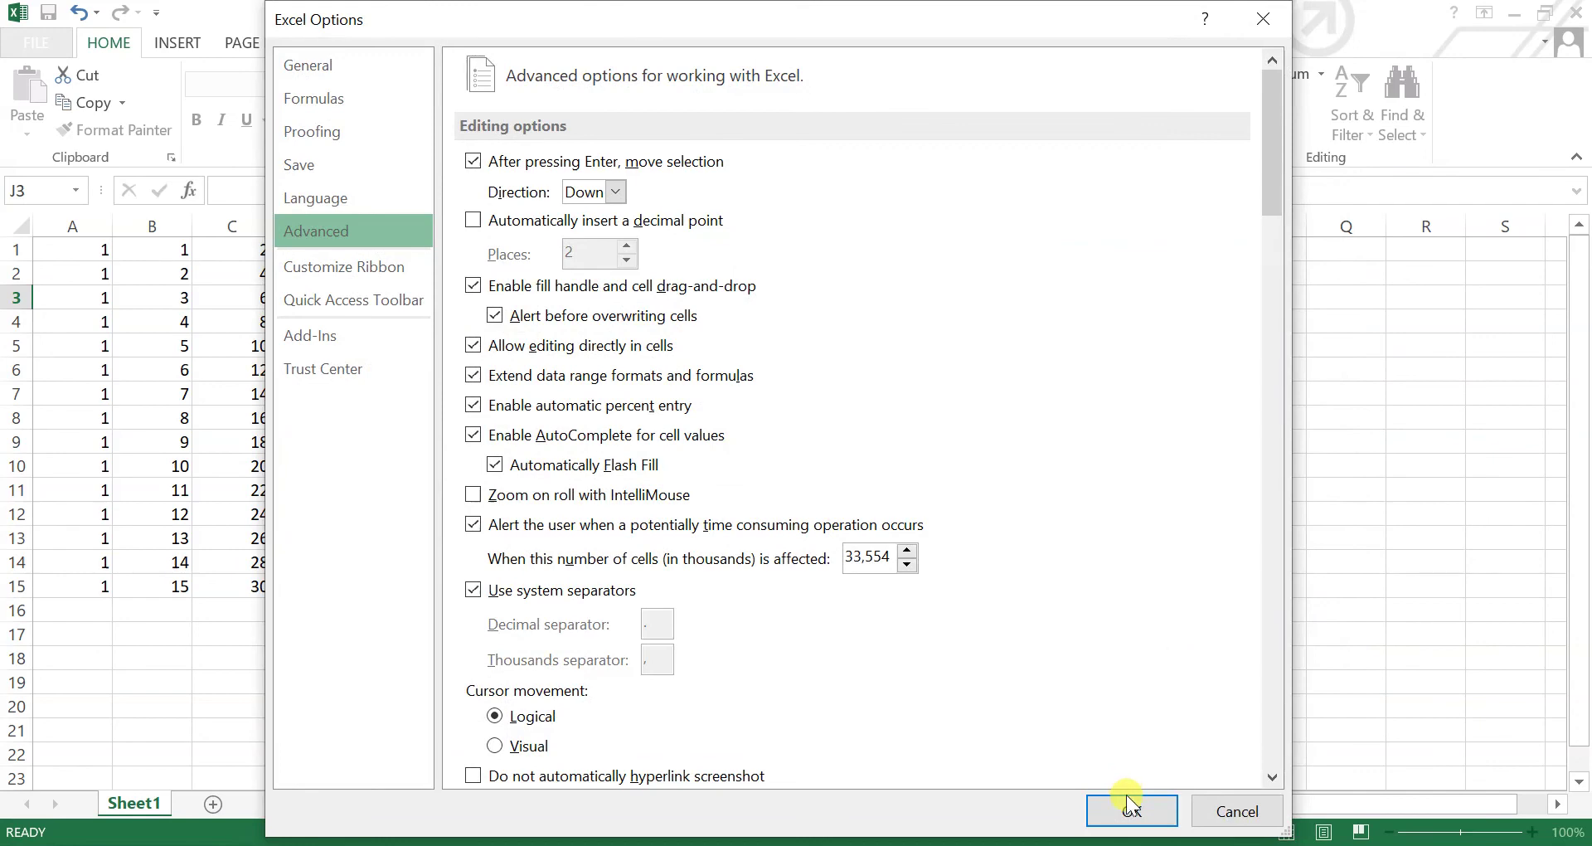
{"action": "left_click", "coordinate": [1131, 813]}
Enter A+ in cell N1, auto-fill it down to N8, and clear the repeated grade in N8
{"action": "left_click", "coordinate": [1083, 396]}
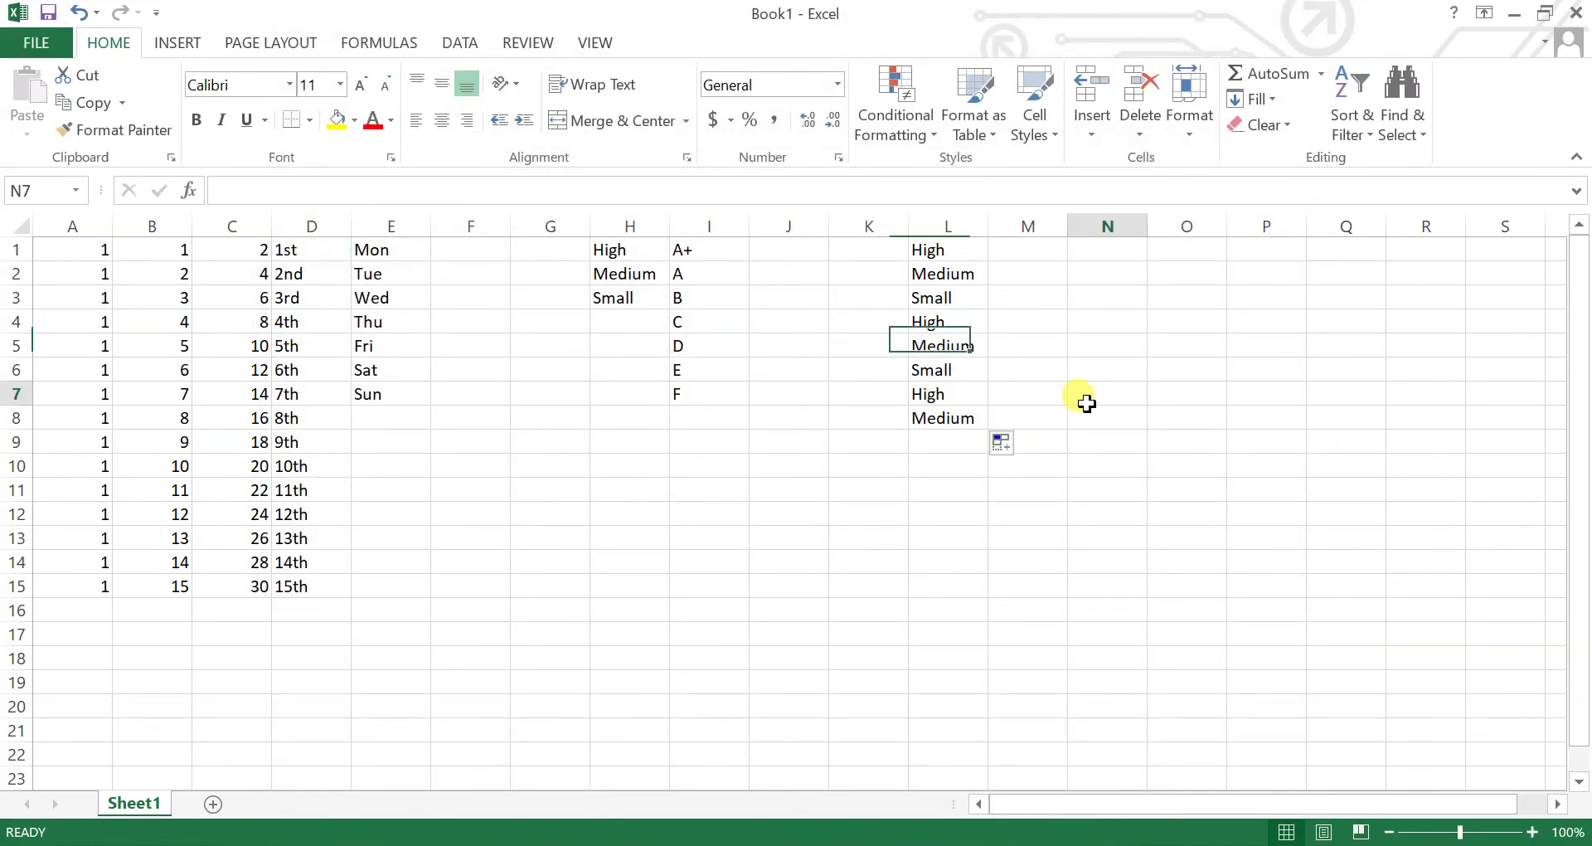
{"action": "left_click", "coordinate": [1082, 253]}
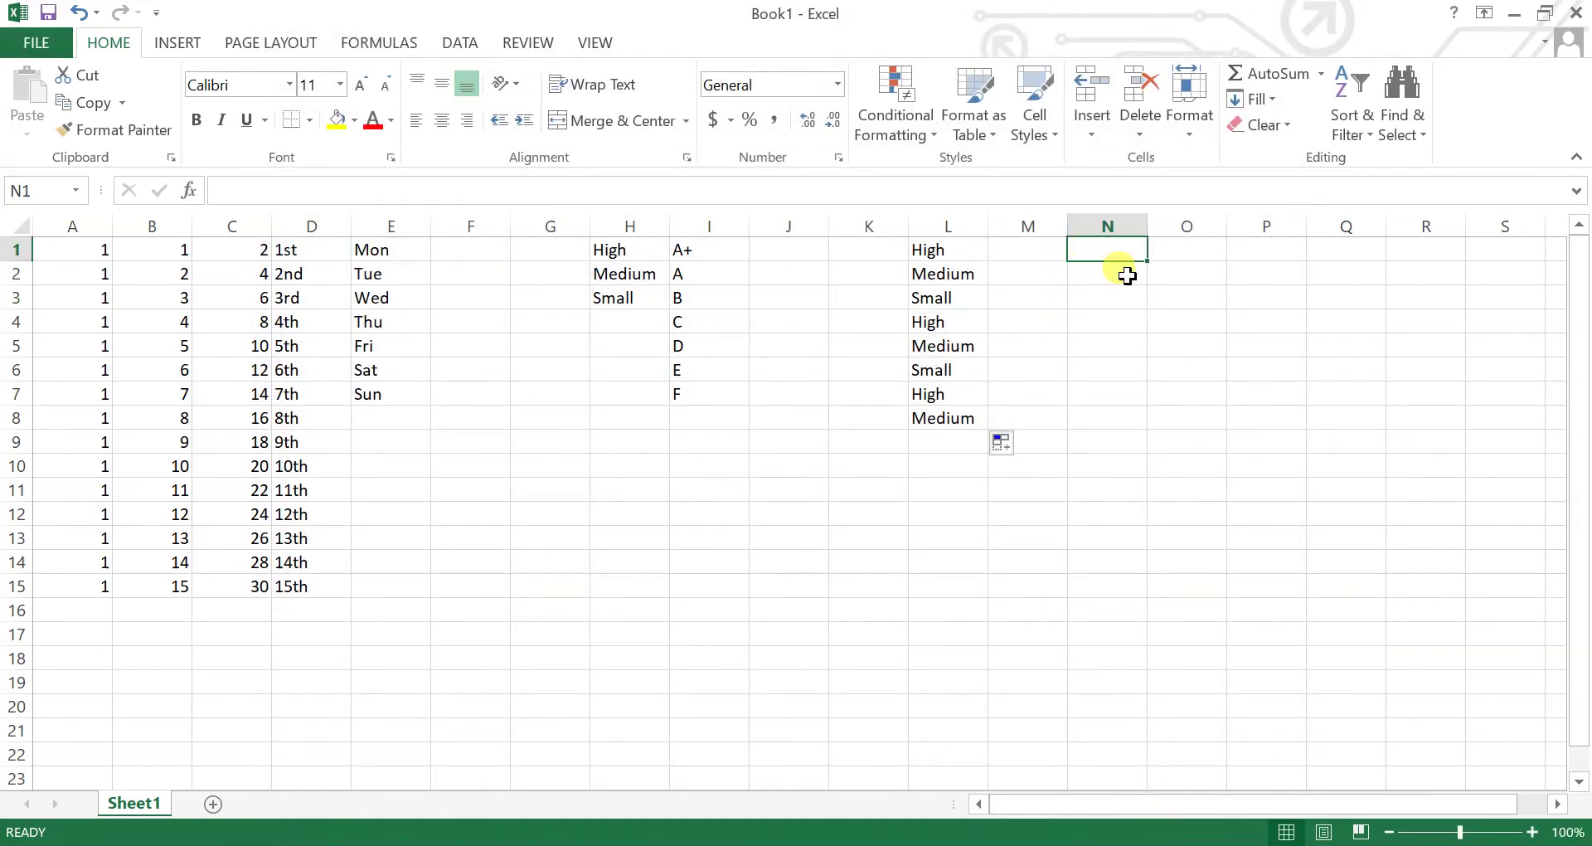
{"action": "type", "text": "A"}
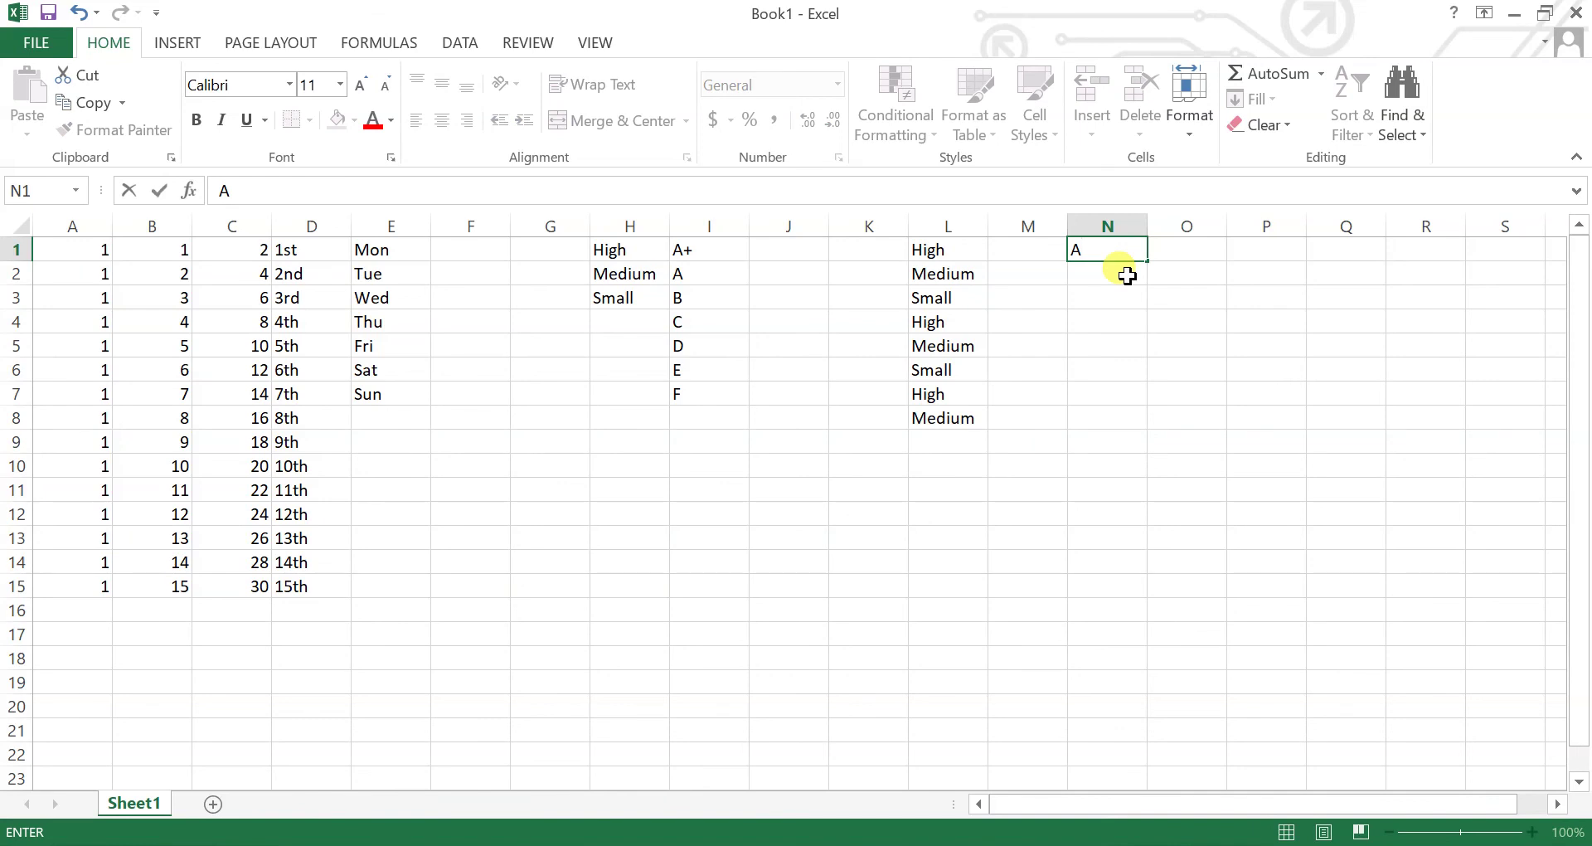
{"action": "type", "text": "+"}
{"action": "key", "text": "Return"}
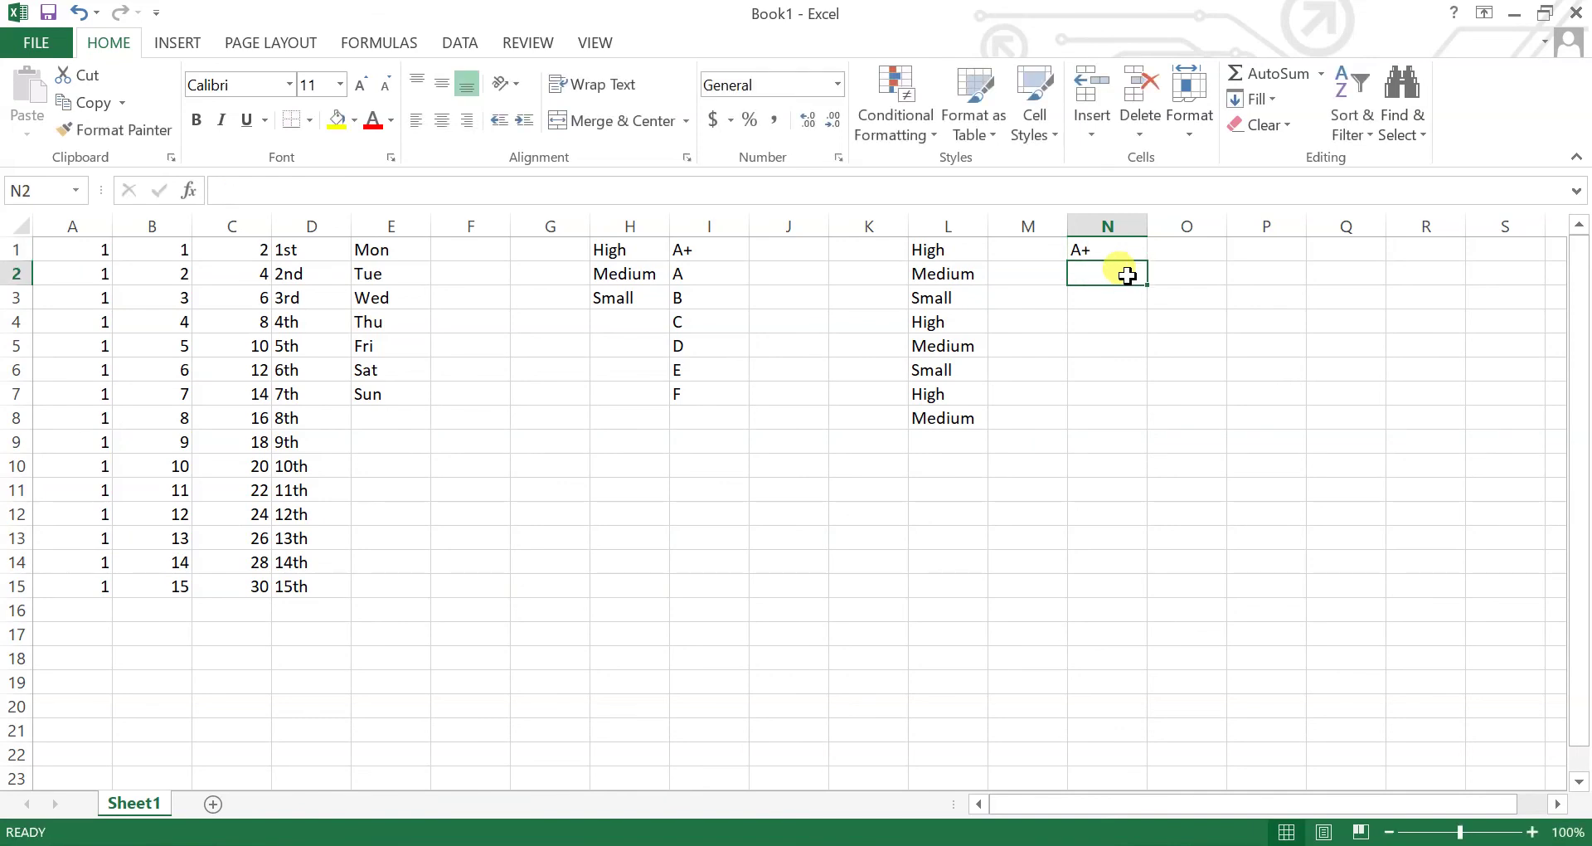
{"action": "left_click", "coordinate": [1110, 250]}
{"action": "left_click_drag", "start_coordinate": [1145, 262], "coordinate": [1143, 440]}
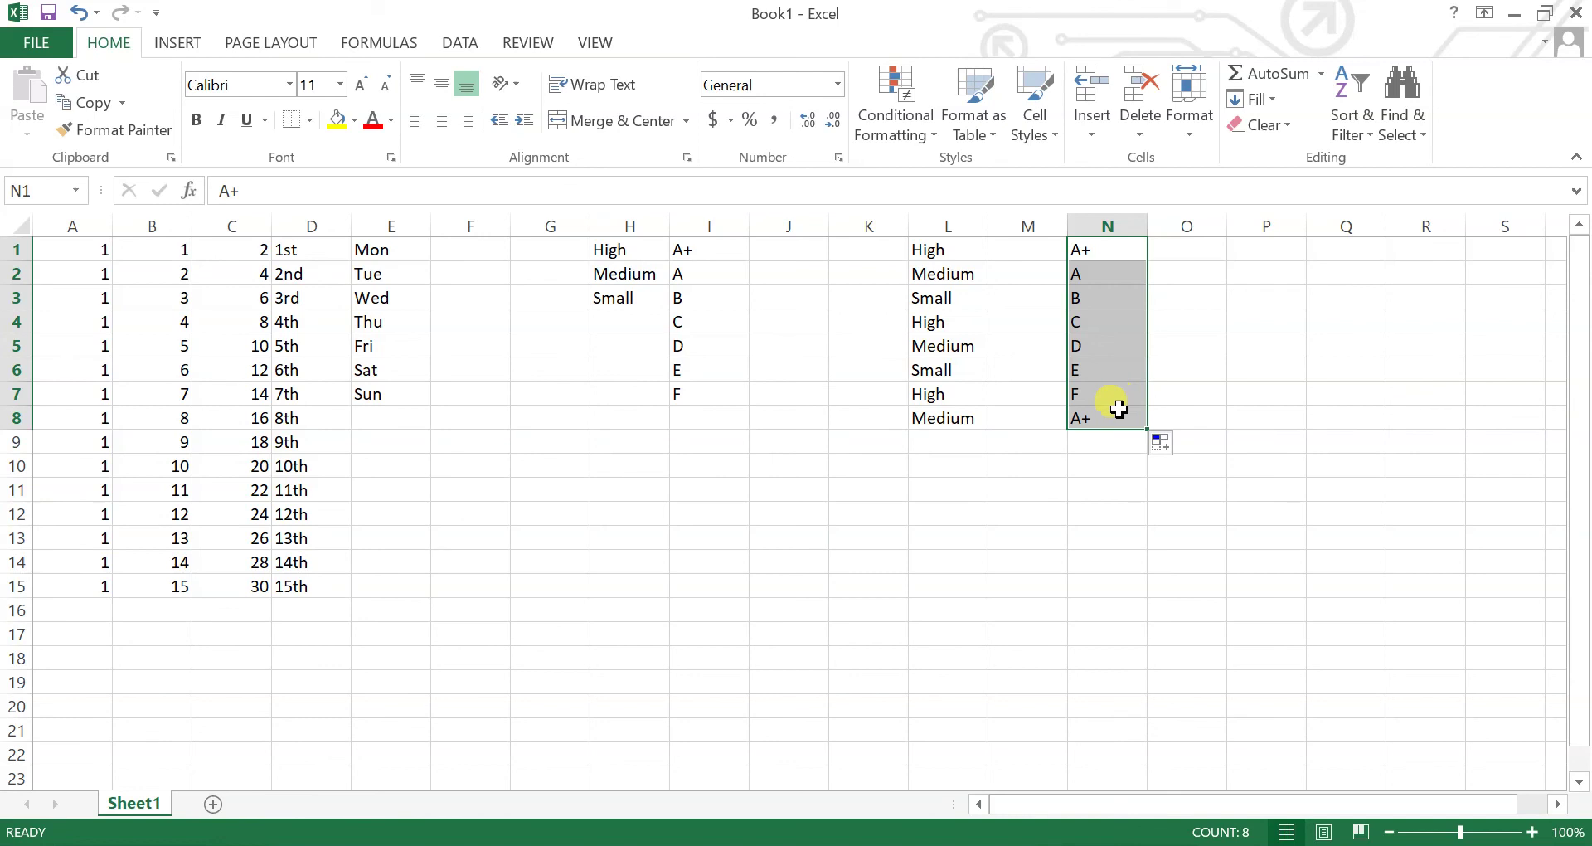
{"action": "left_click", "coordinate": [1112, 414]}
{"action": "key", "text": "Delete"}
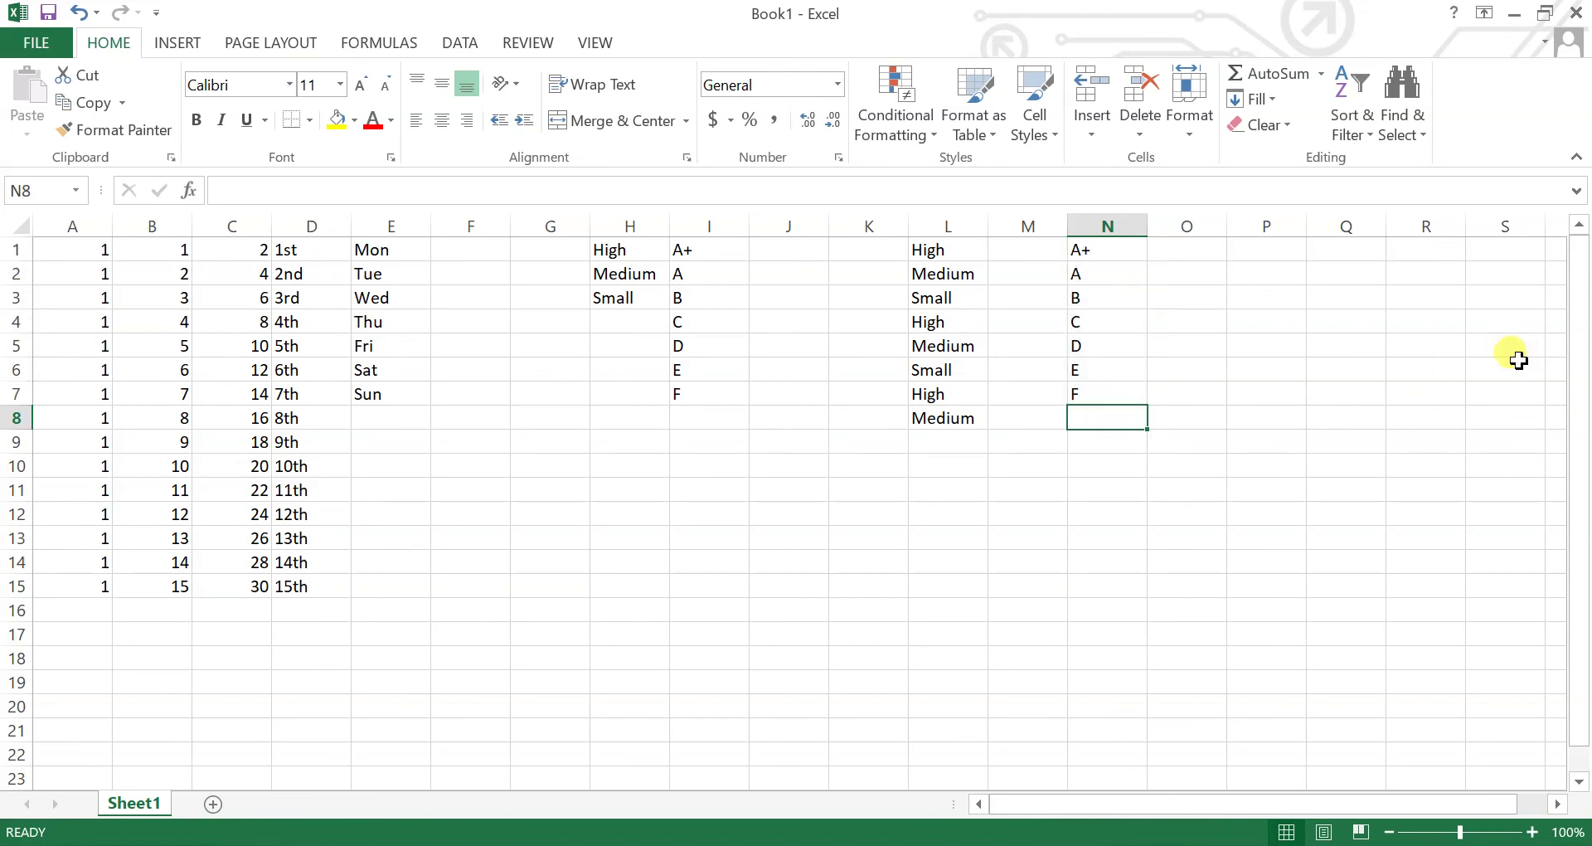
{"action": "left_click", "coordinate": [687, 509]}
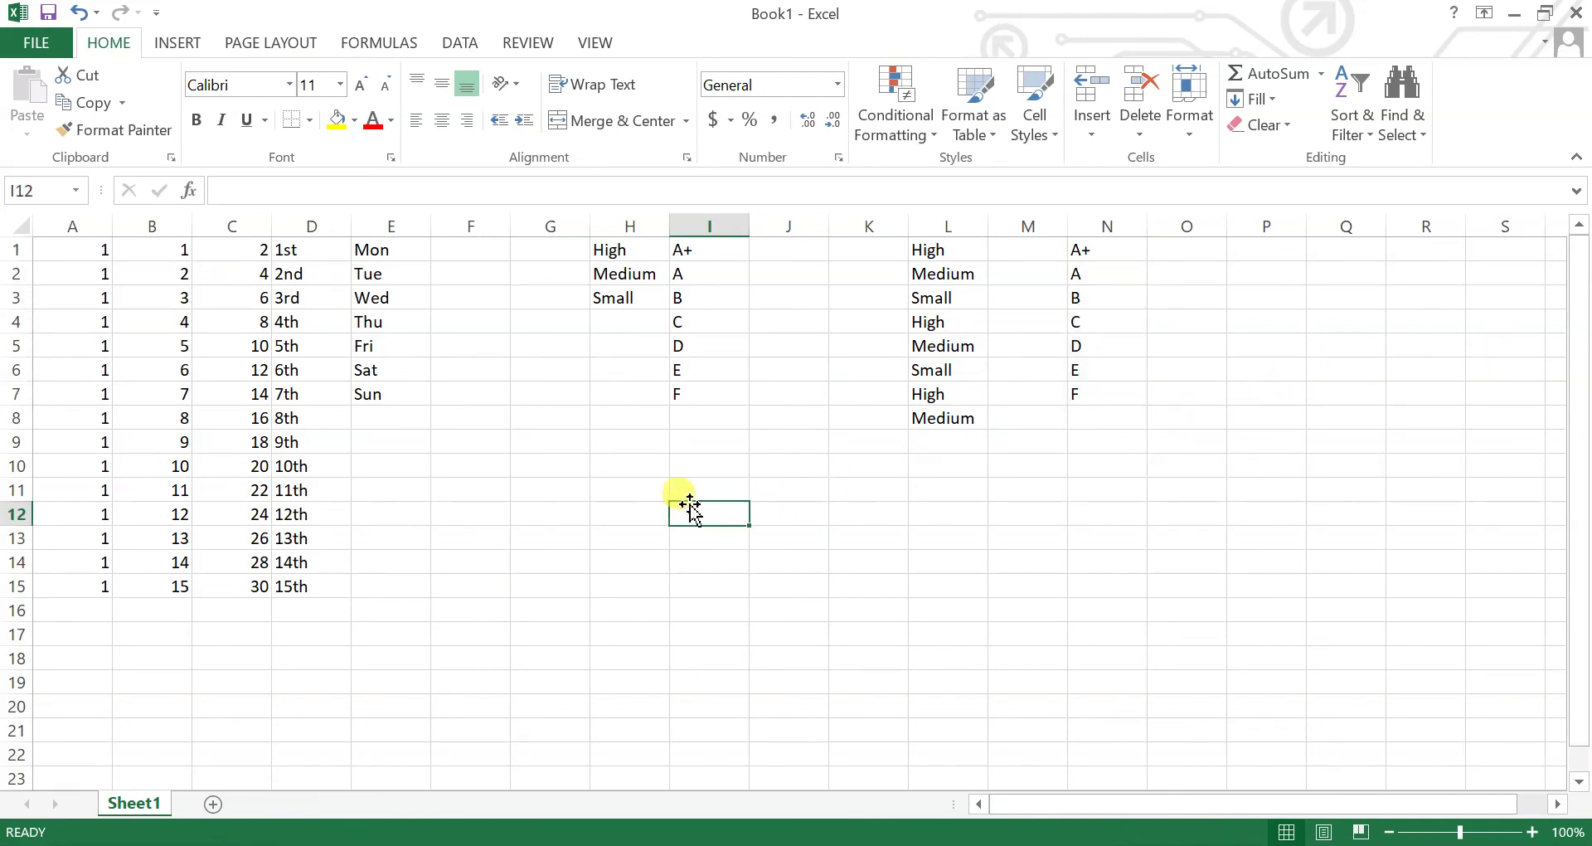
{"action": "left_click", "coordinate": [792, 251]}
{"action": "left_click", "coordinate": [775, 346]}
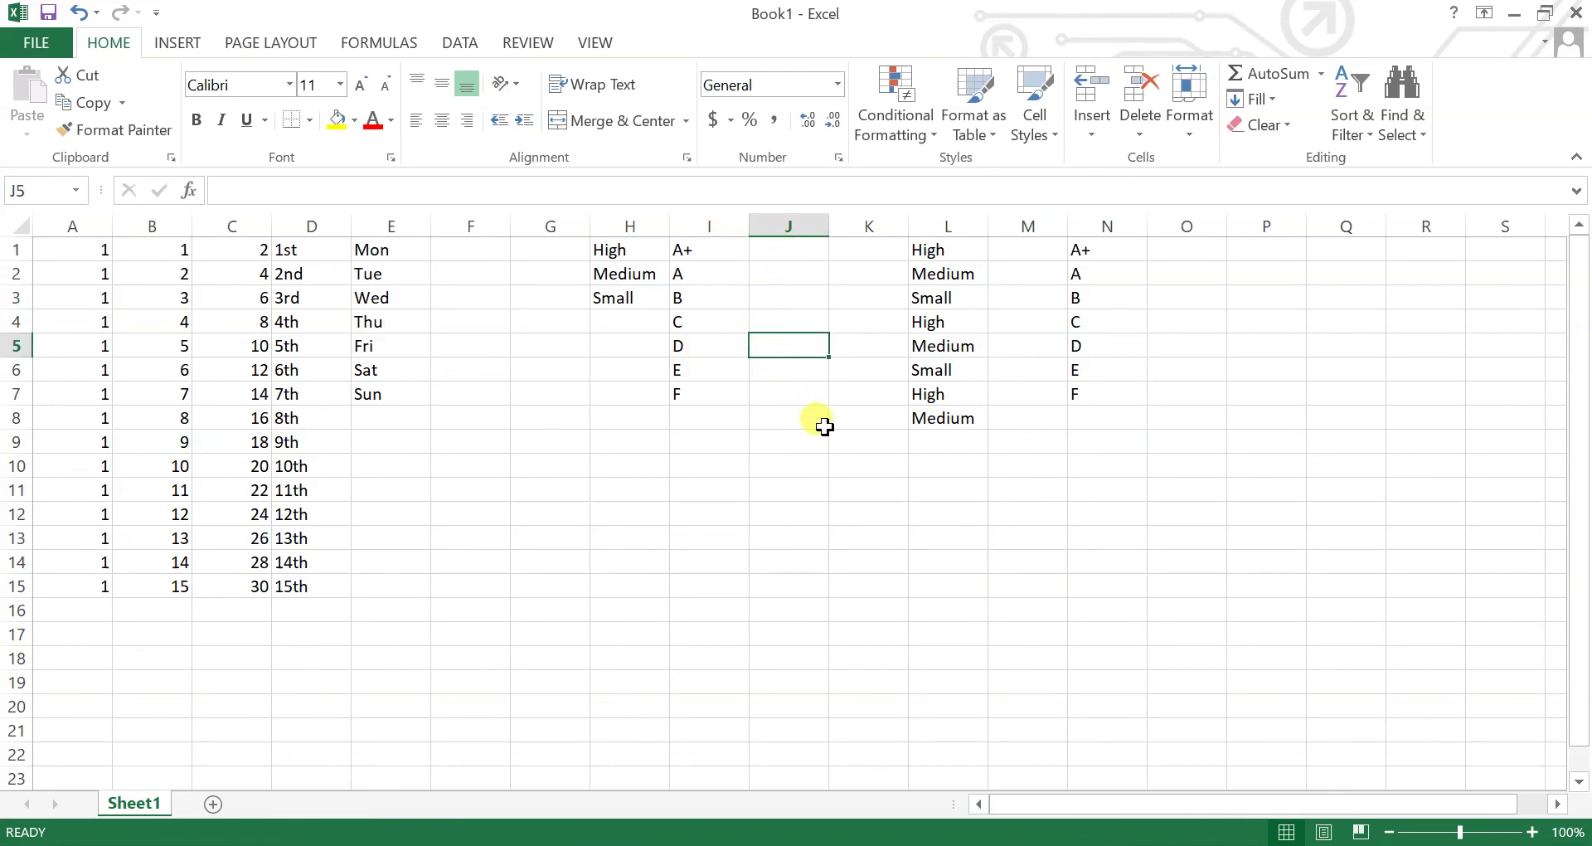
{"action": "left_click", "coordinate": [539, 510]}
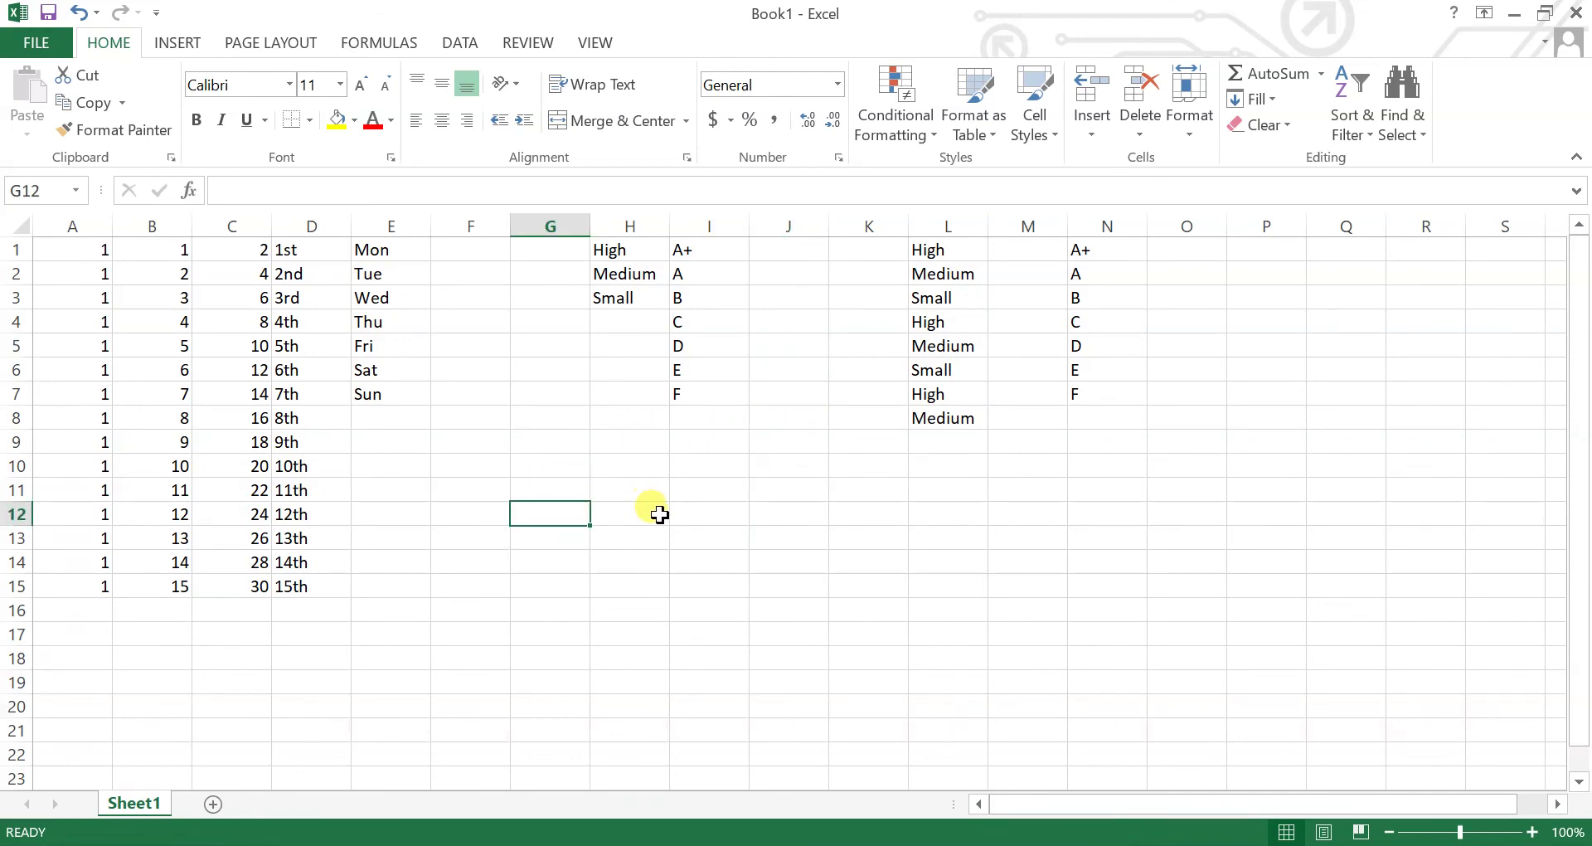